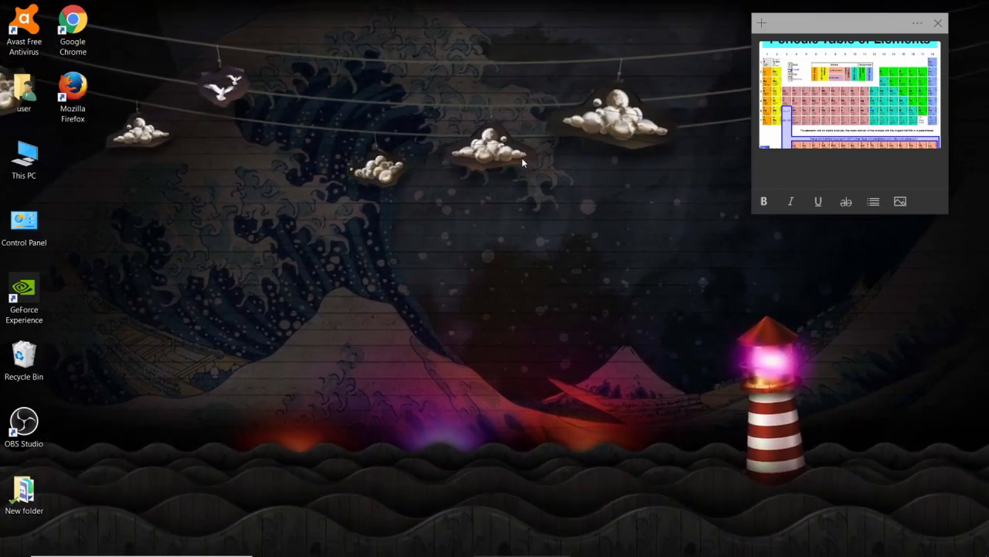
Step: Open the bookstore scenario note from the Sticky Notes list, read it, and close both the note and the list
{"action": "left_click", "coordinate": [763, 24]}
{"action": "left_click", "coordinate": [974, 23]}
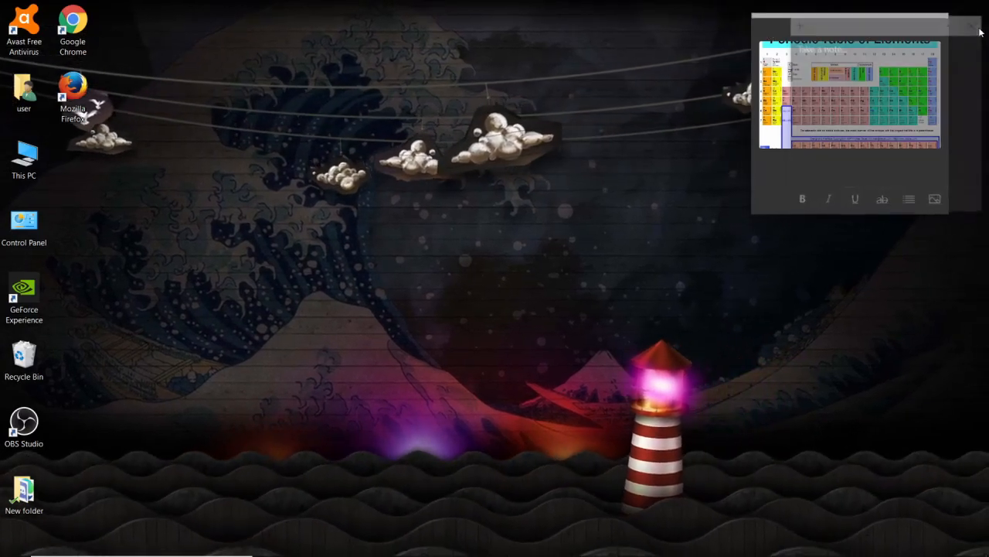
{"action": "left_click", "coordinate": [910, 23]}
{"action": "left_click", "coordinate": [889, 71]}
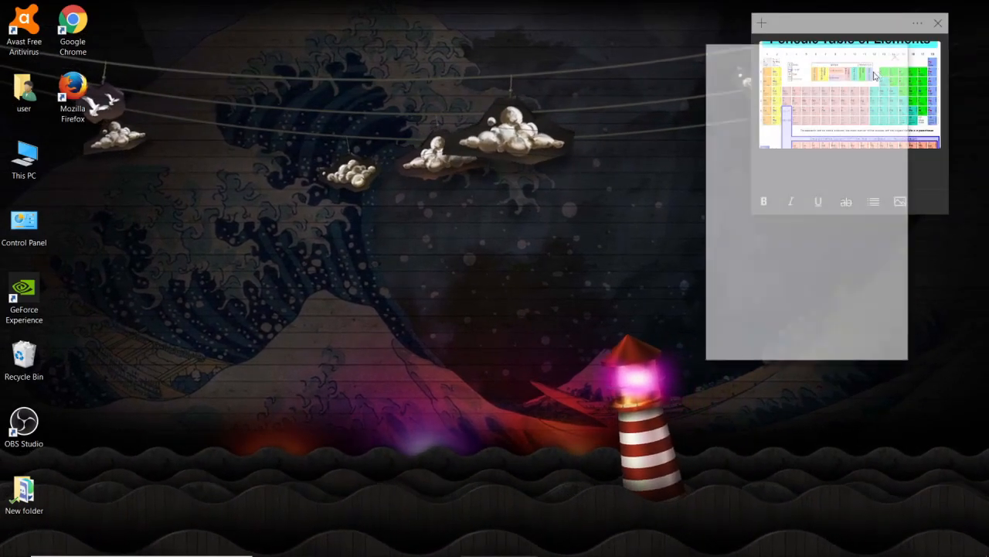
{"action": "left_click_drag", "start_coordinate": [784, 61], "coordinate": [675, 67]}
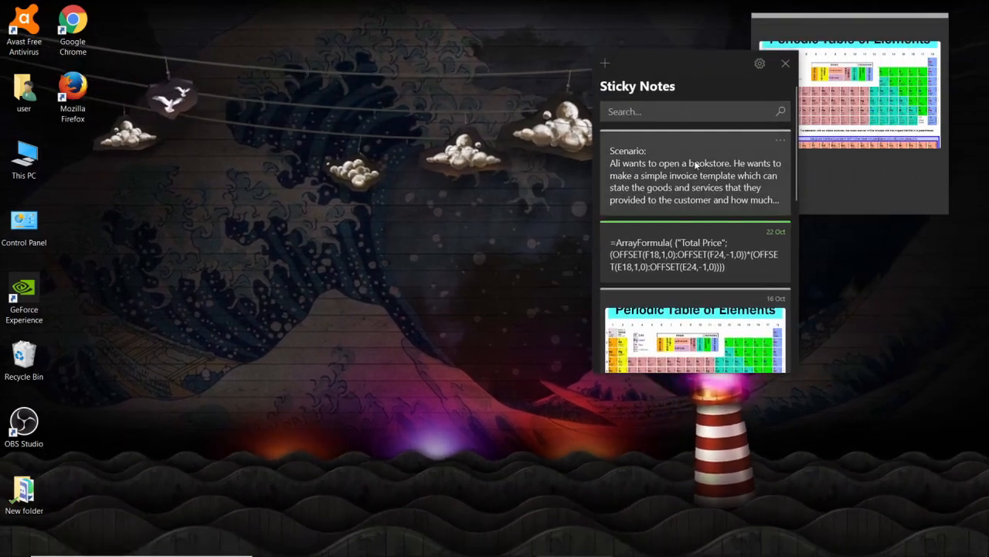
{"action": "left_click", "coordinate": [693, 168]}
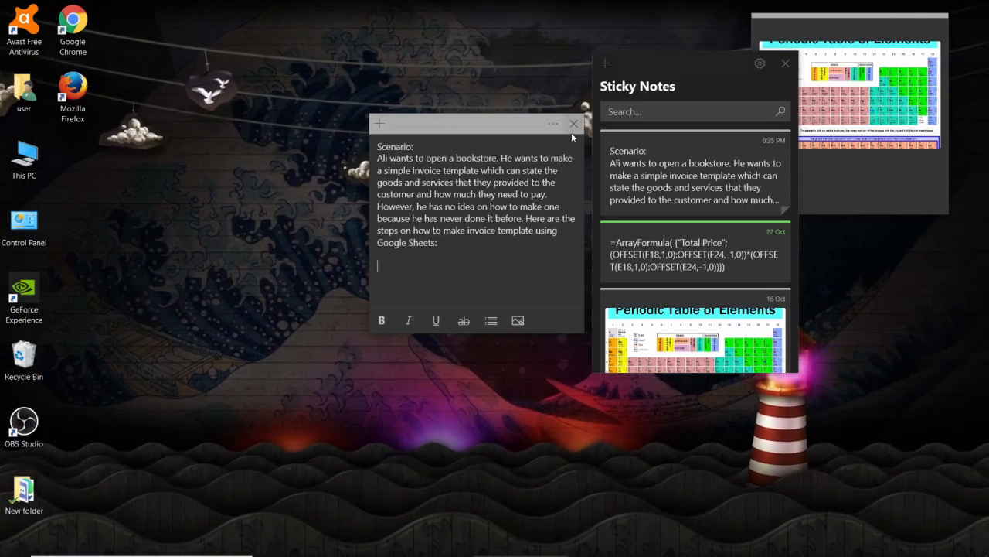
{"action": "left_click", "coordinate": [576, 126]}
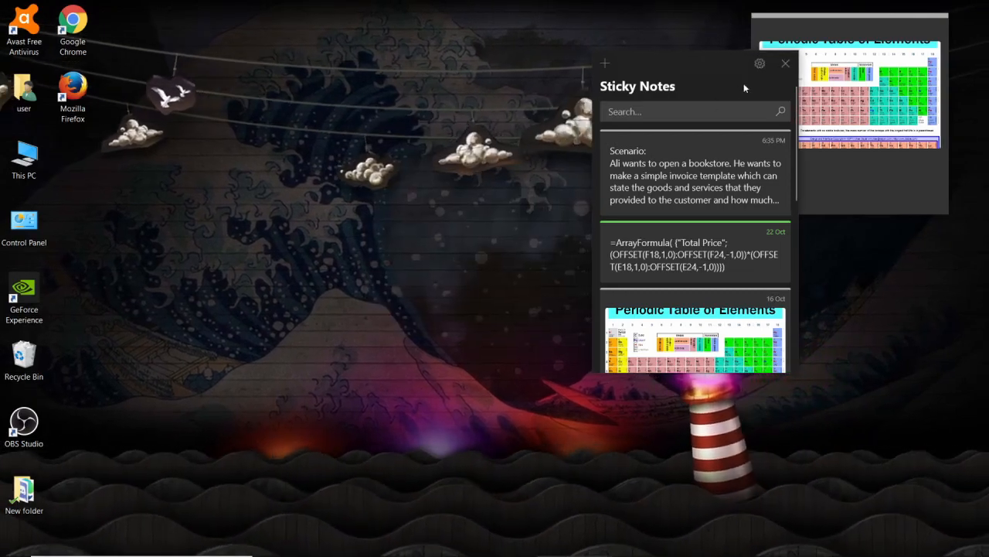
{"action": "left_click", "coordinate": [785, 64]}
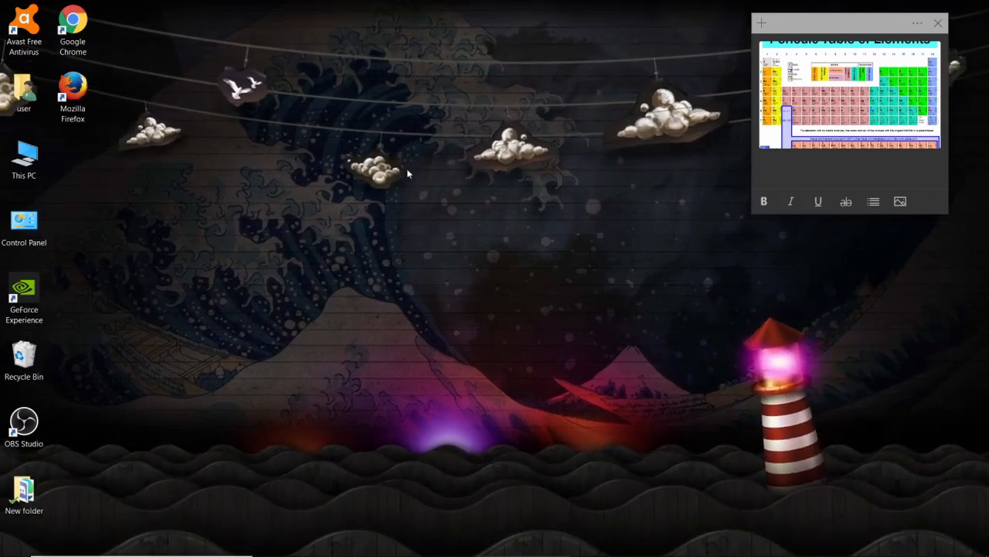
Step: Switch to Google Chrome and open Google Sheets from the Google apps
{"action": "double_click", "coordinate": [88, 28]}
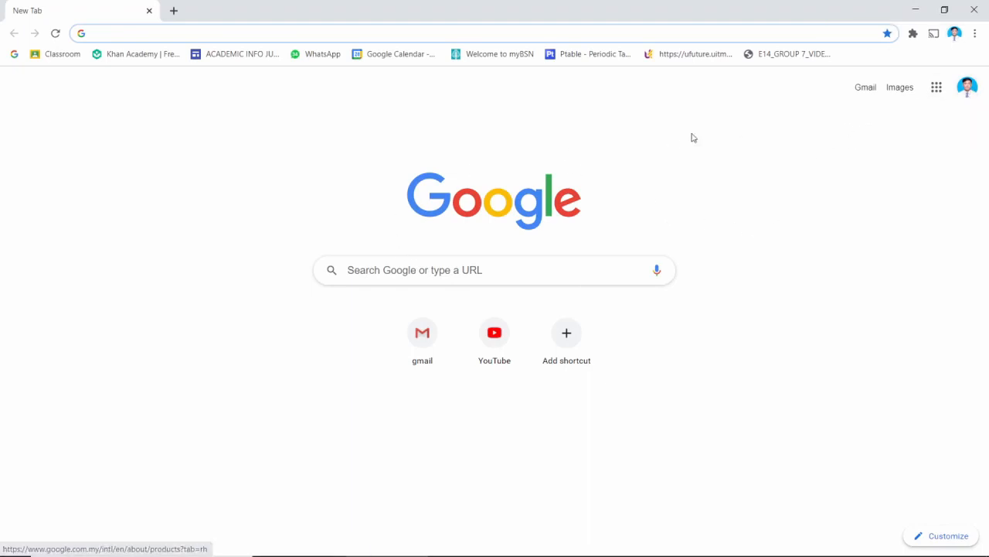
{"action": "left_click", "coordinate": [937, 93]}
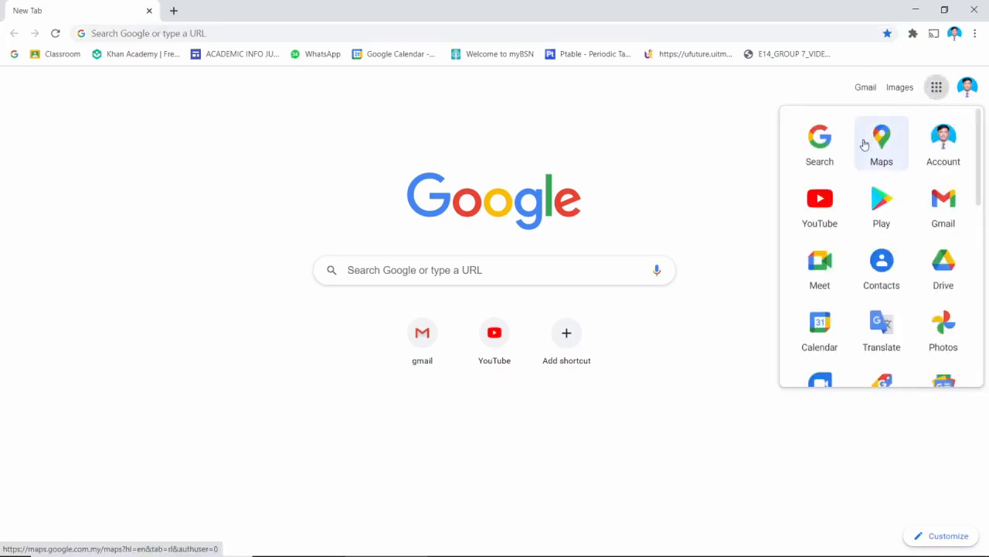
{"action": "scroll", "coordinate": [877, 188], "scroll_direction": "down", "scroll_amount": 4}
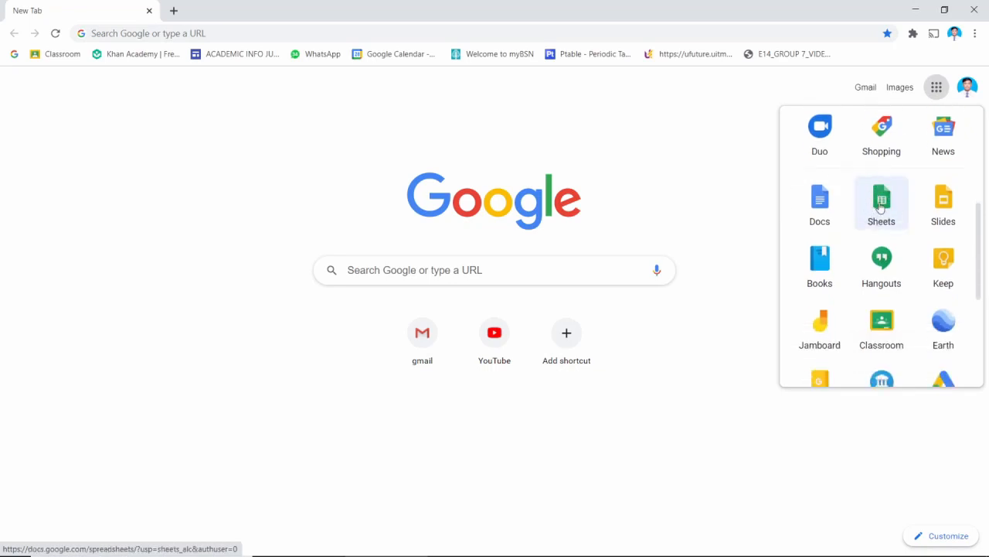
{"action": "left_click", "coordinate": [881, 205]}
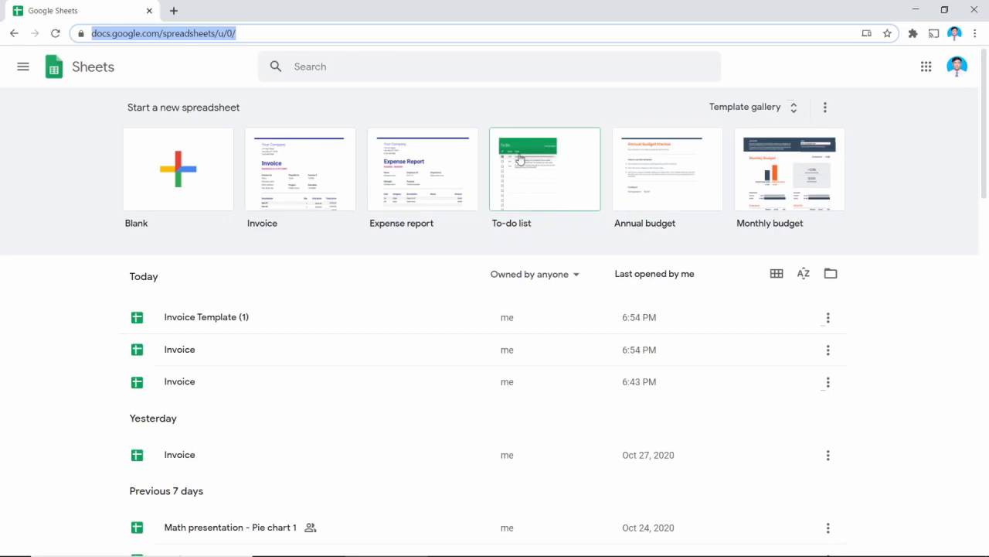
Step: Create a new spreadsheet from the Invoice template in the Work section of the template gallery
{"action": "left_click", "coordinate": [775, 109]}
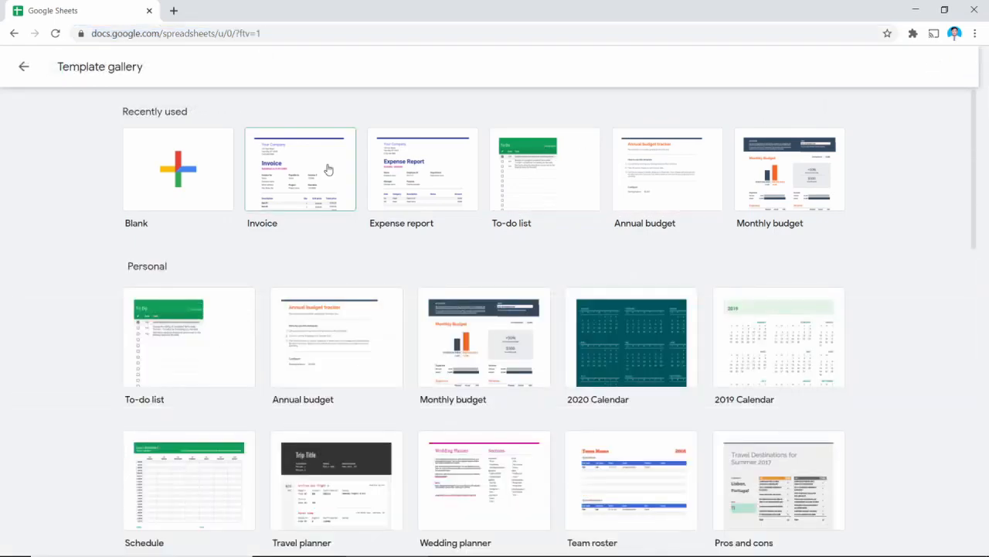
{"action": "scroll", "coordinate": [310, 185], "scroll_direction": "down", "scroll_amount": 3}
{"action": "scroll", "coordinate": [296, 204], "scroll_direction": "down", "scroll_amount": 3}
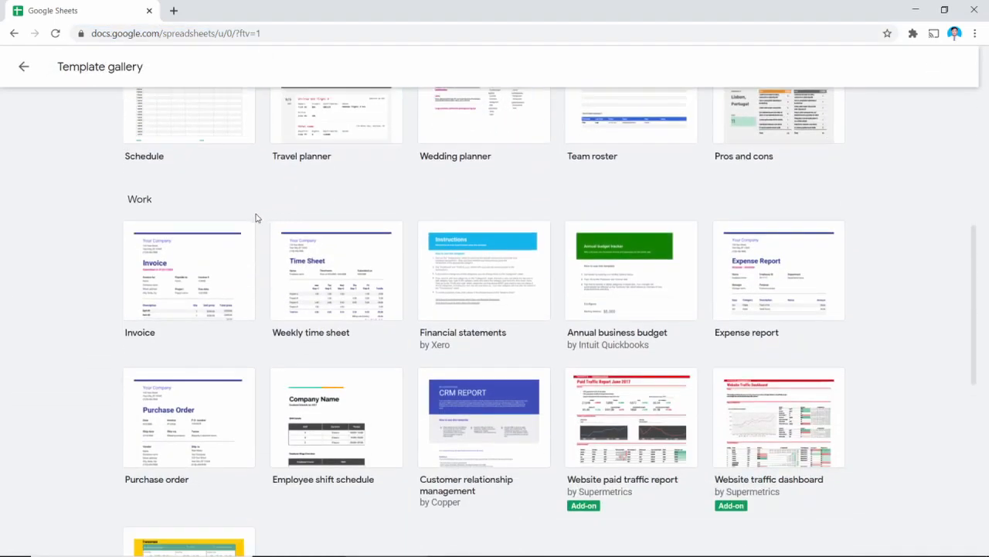
{"action": "left_click", "coordinate": [162, 280]}
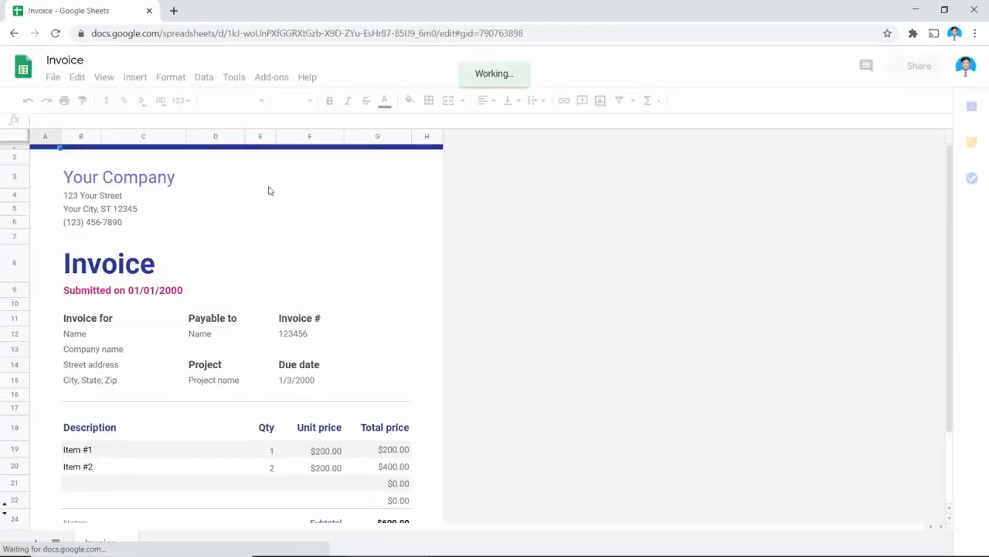
Step: Replace the company name placeholder with "Ali Baba Sdn. Bhd." and fill in the company's street and city address lines below it
{"action": "scroll", "coordinate": [255, 166], "scroll_direction": "down", "scroll_amount": 3}
{"action": "scroll", "coordinate": [368, 292], "scroll_direction": "up", "scroll_amount": 1}
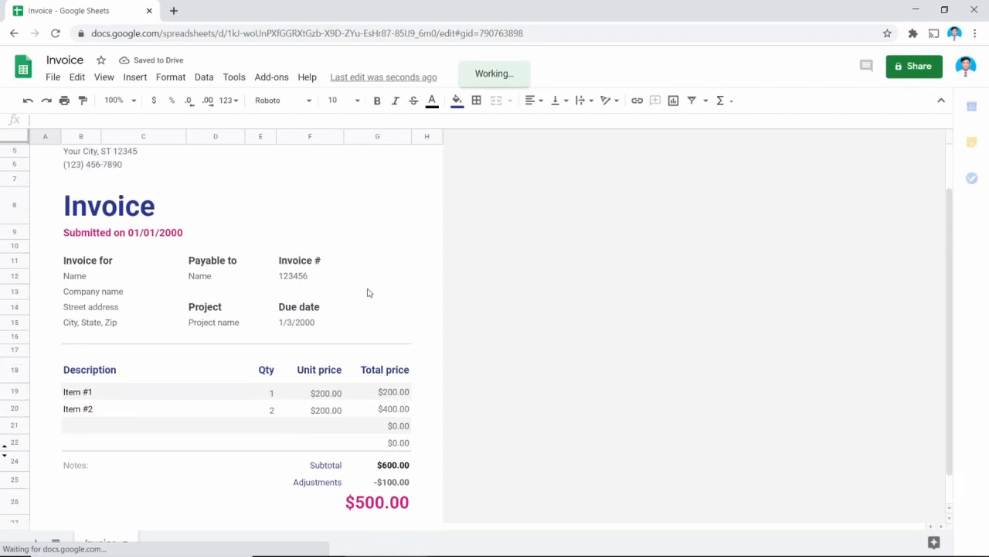
{"action": "scroll", "coordinate": [368, 292], "scroll_direction": "up", "scroll_amount": 1}
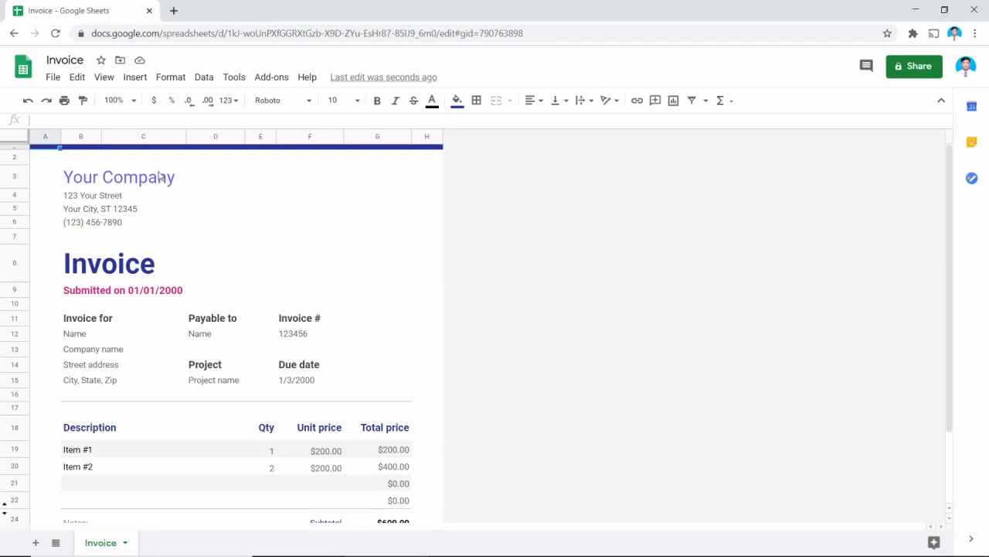
{"action": "left_click", "coordinate": [161, 178]}
{"action": "double_click", "coordinate": [178, 182]}
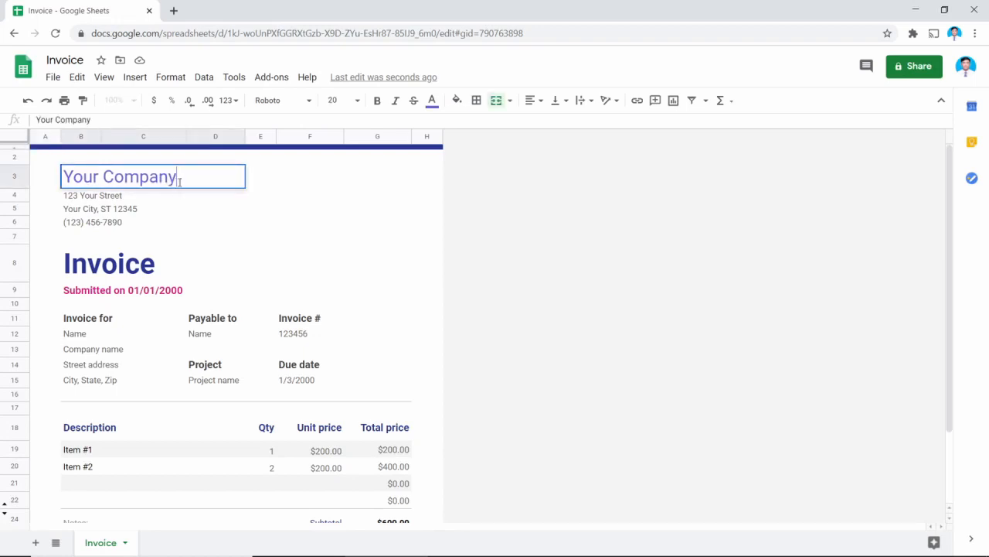
{"action": "key", "text": "BackSpace"}
{"action": "key", "text": "BackSpace"}
{"action": "key", "text": "BackSpace"}
{"action": "key", "text": "BackSpace"}
{"action": "key", "text": "BackSpace"}
{"action": "key", "text": "BackSpace"}
{"action": "key", "text": "BackSpace"}
{"action": "key", "text": "BackSpace"}
{"action": "key", "text": "BackSpace"}
{"action": "key", "text": "BackSpace"}
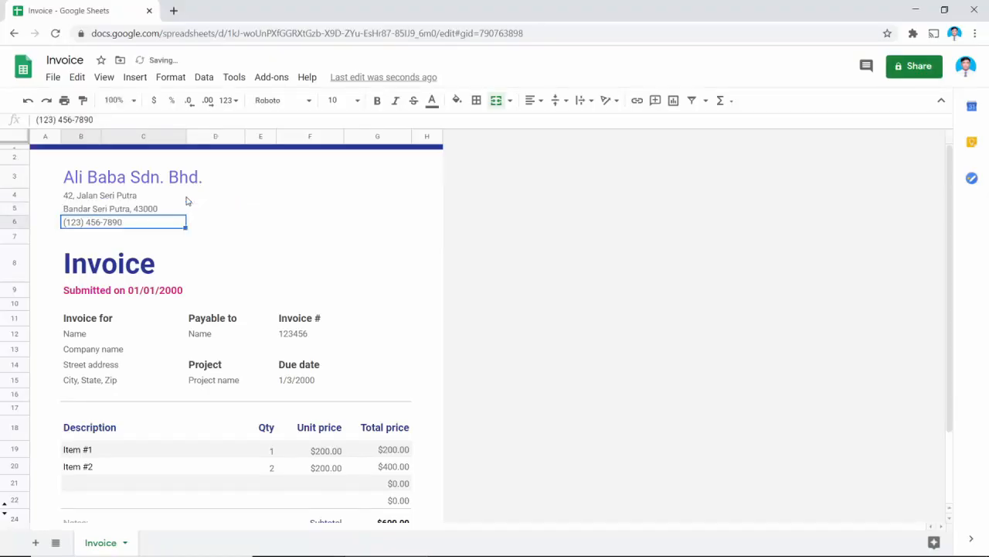
{"action": "left_click", "coordinate": [128, 212]}
{"action": "left_click", "coordinate": [124, 224]}
Step: Open the company name cell for editing and look through the fonts available for it
{"action": "left_click", "coordinate": [158, 181]}
{"action": "left_click", "coordinate": [147, 193]}
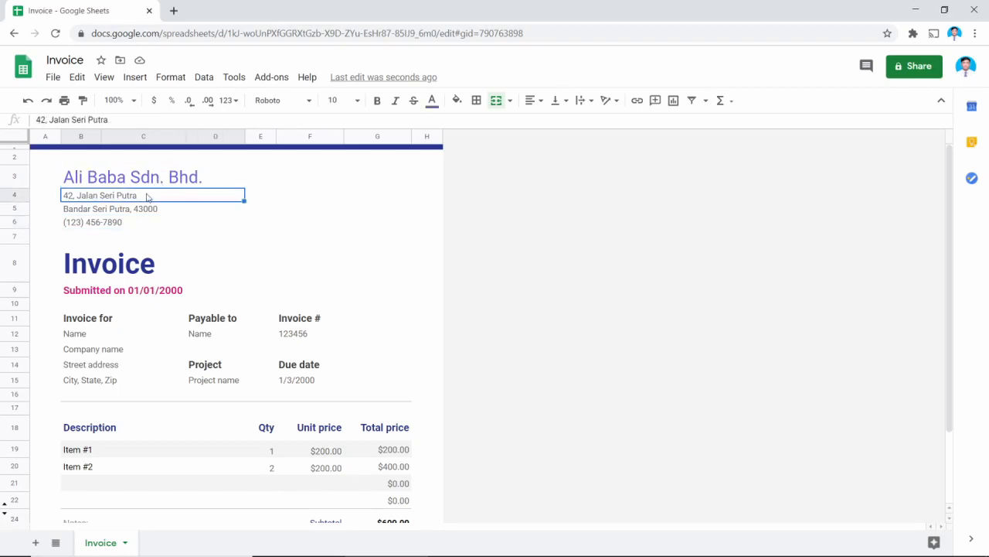
{"action": "left_click", "coordinate": [146, 187]}
{"action": "double_click", "coordinate": [150, 177]}
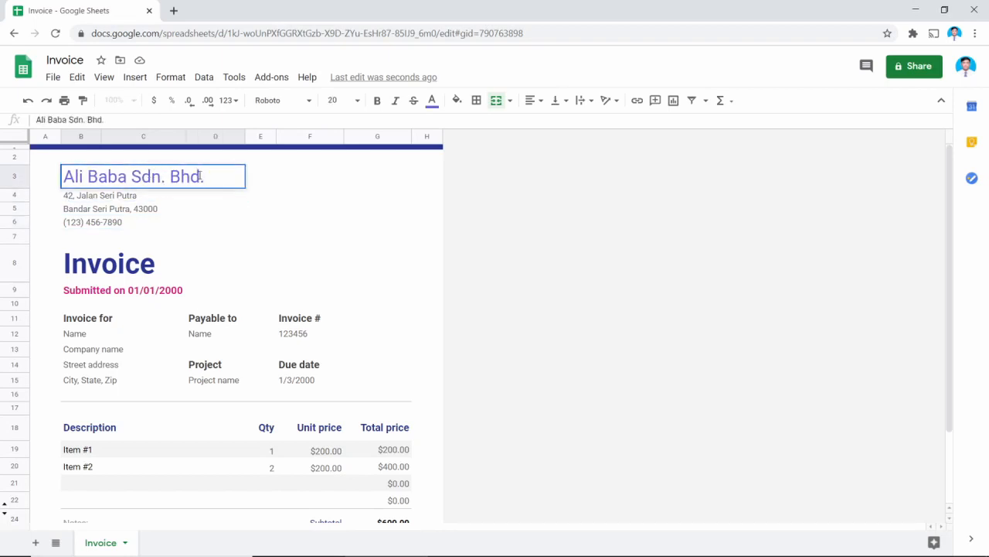
{"action": "left_click", "coordinate": [282, 104]}
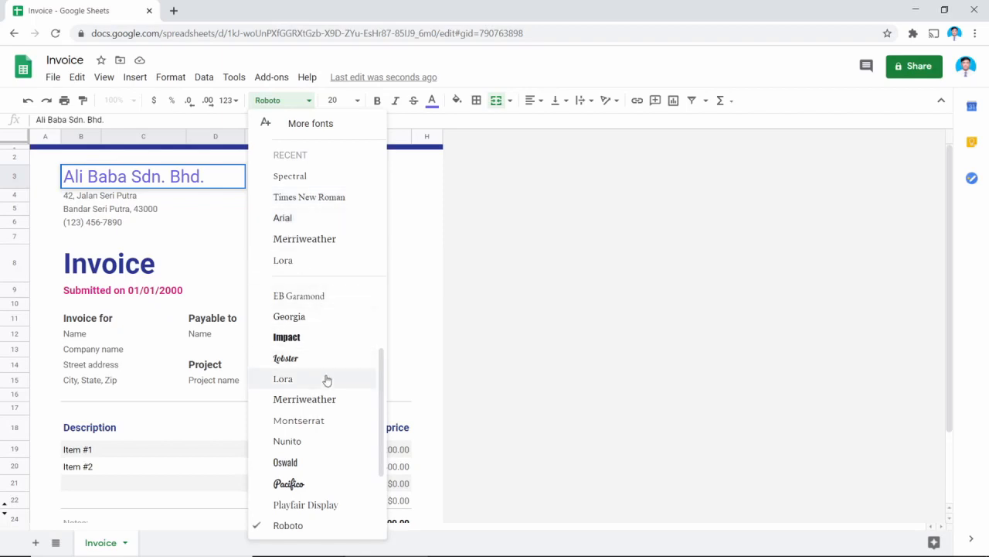
{"action": "scroll", "coordinate": [322, 397], "scroll_direction": "up", "scroll_amount": 3}
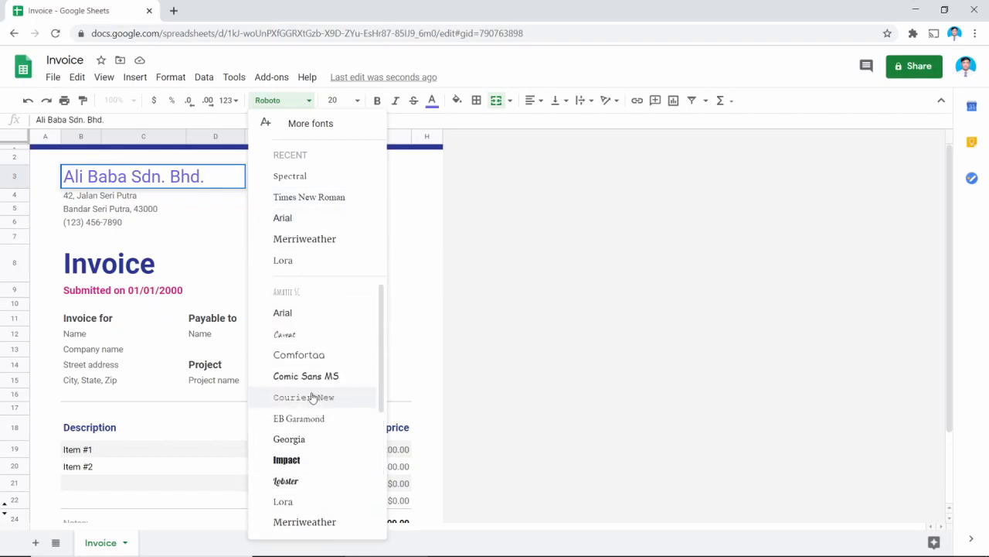
{"action": "scroll", "coordinate": [327, 379], "scroll_direction": "down", "scroll_amount": 3}
{"action": "scroll", "coordinate": [320, 358], "scroll_direction": "up", "scroll_amount": 4}
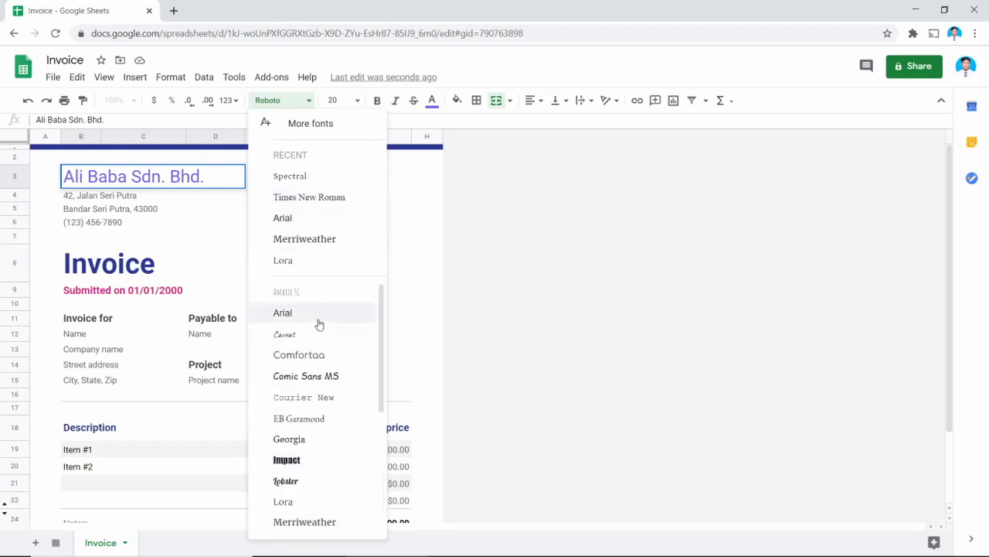
Step: Set the font size of the entire company name text in row 3 to 18
{"action": "left_click", "coordinate": [357, 101]}
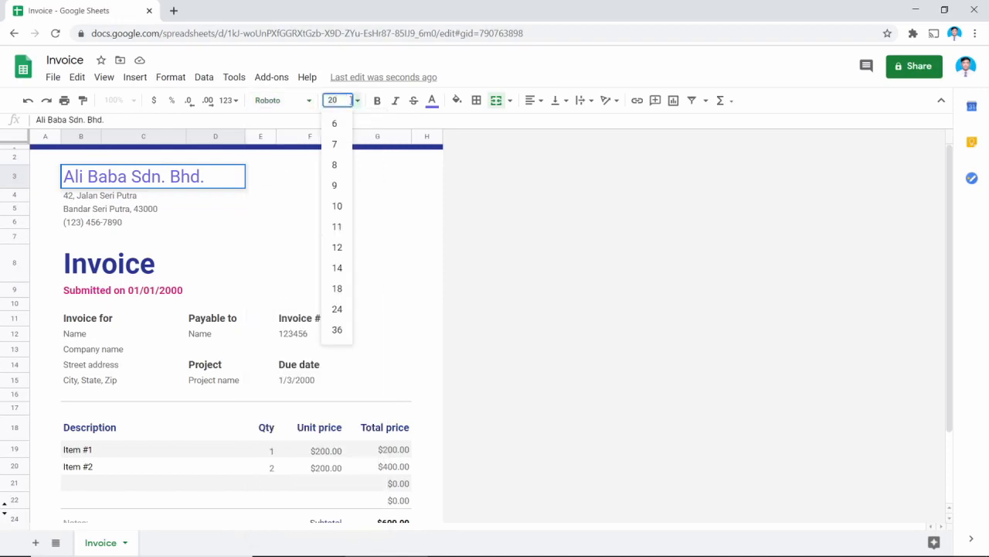
{"action": "left_click", "coordinate": [361, 103]}
{"action": "left_click", "coordinate": [360, 104]}
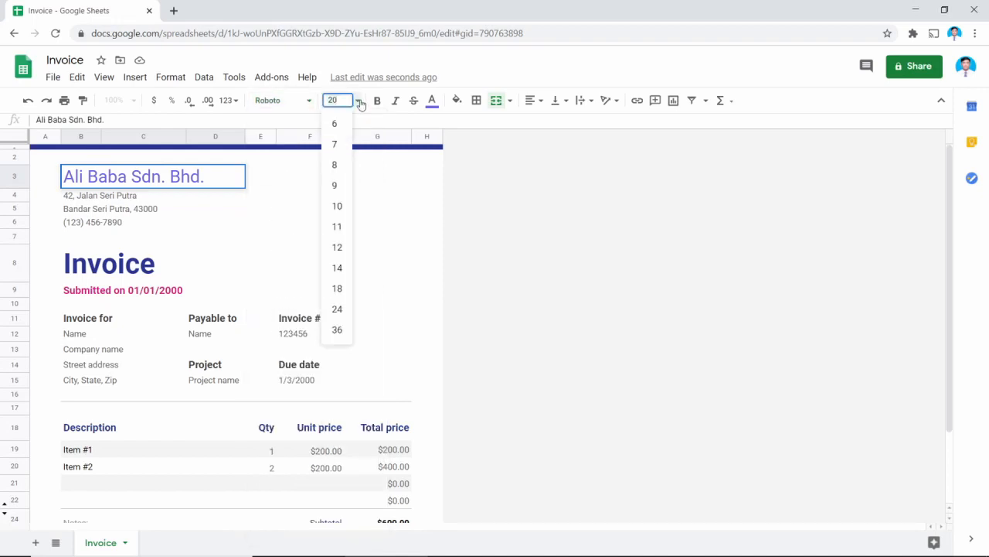
{"action": "left_click", "coordinate": [338, 288]}
{"action": "double_click", "coordinate": [228, 173]}
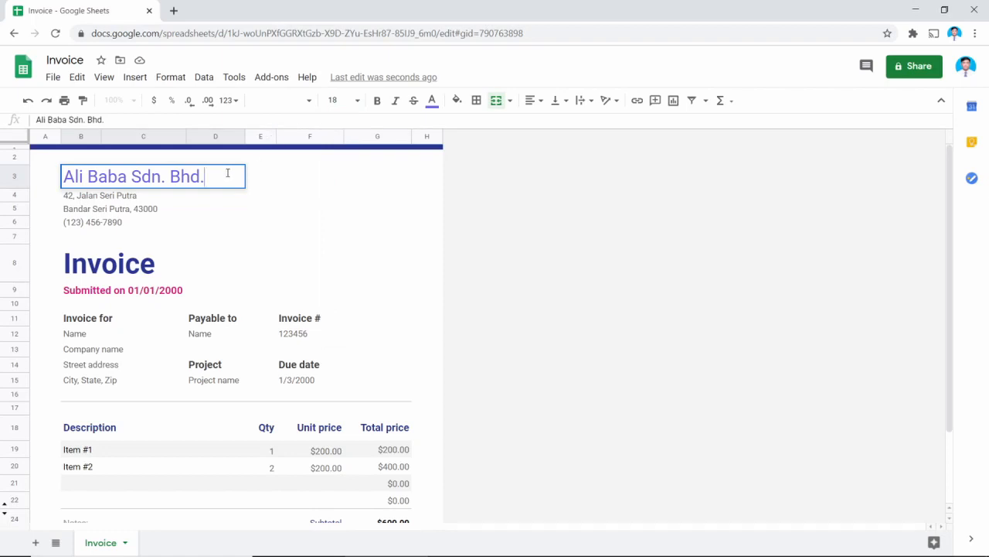
{"action": "left_click_drag", "start_coordinate": [227, 173], "coordinate": [63, 177]}
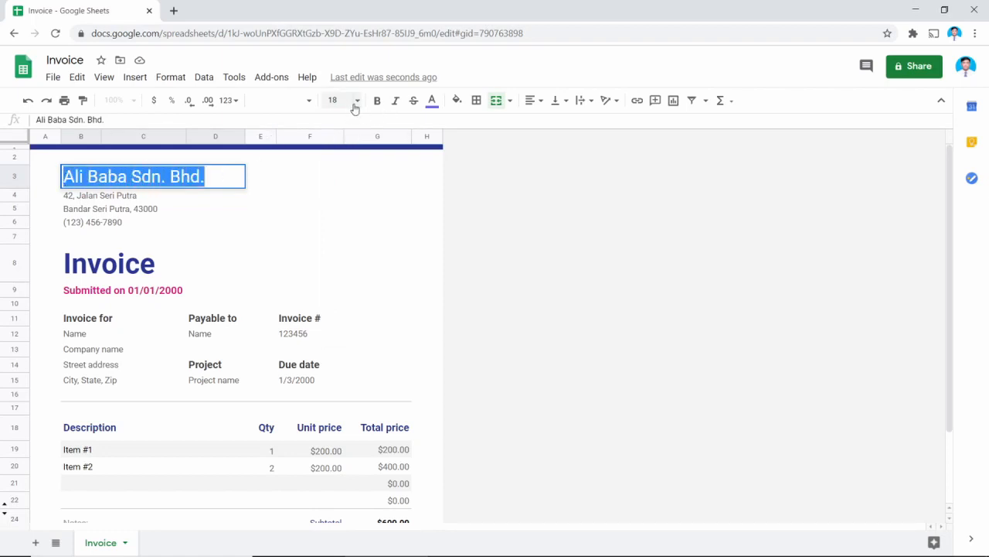
{"action": "left_click", "coordinate": [354, 102]}
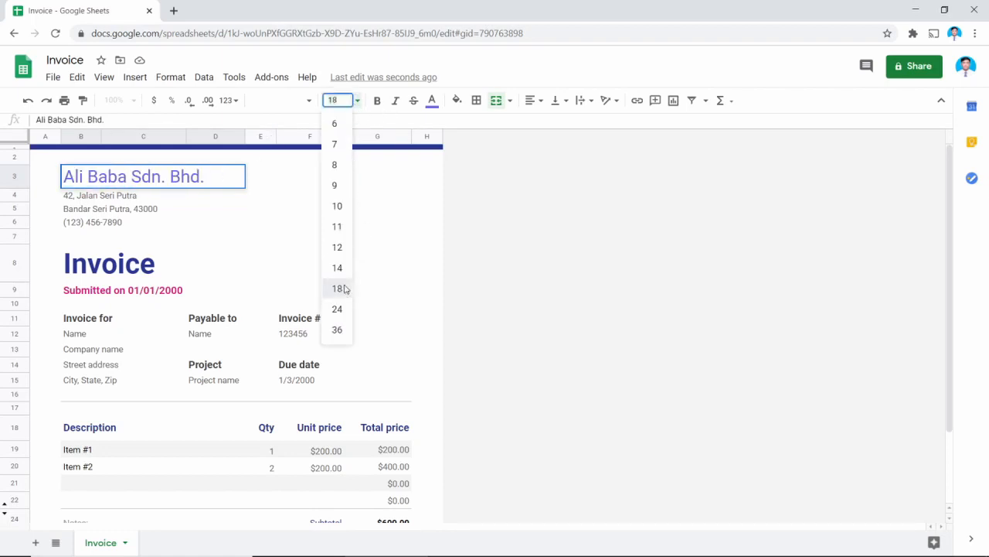
{"action": "left_click", "coordinate": [341, 288]}
Step: Try font size 24 on the company name, return it to 18, and commit the cell
{"action": "left_click", "coordinate": [356, 102]}
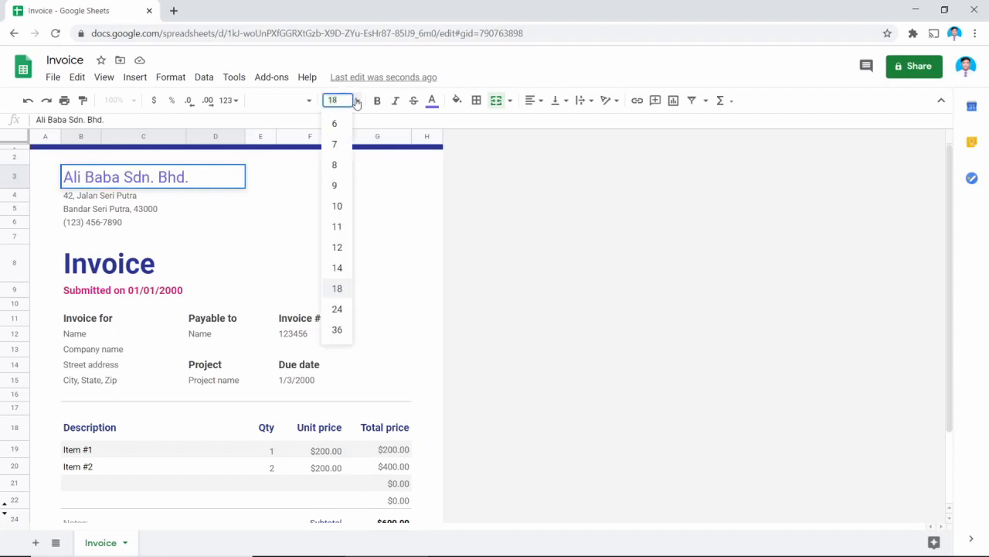
{"action": "left_click", "coordinate": [340, 308]}
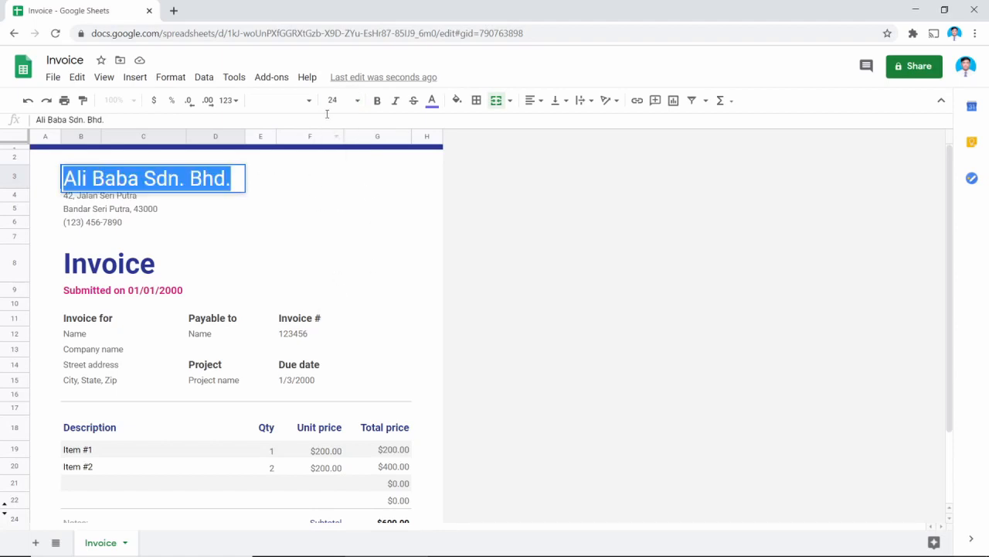
{"action": "left_click", "coordinate": [356, 102]}
{"action": "left_click", "coordinate": [346, 285]}
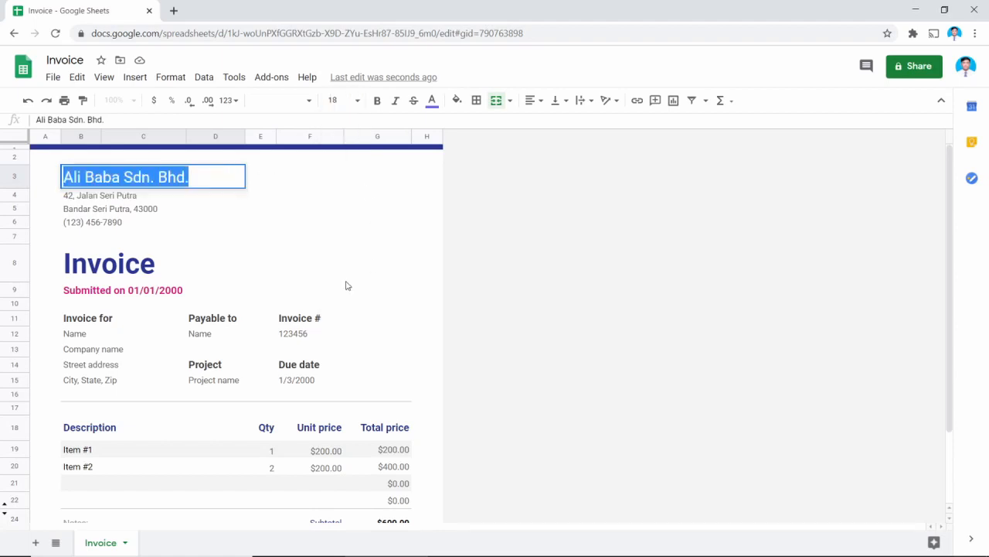
{"action": "key", "text": "Return"}
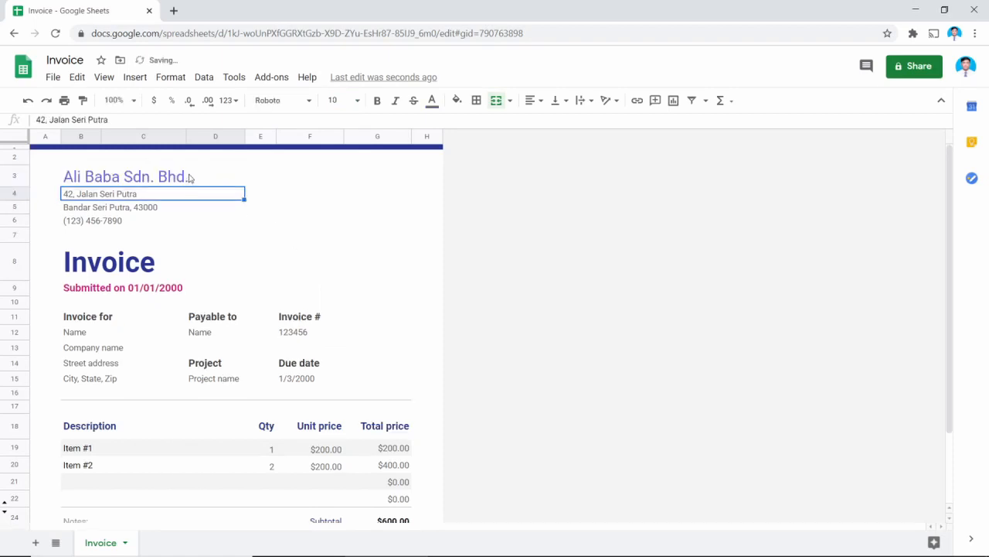
Step: Unmerge the cells holding the "Invoice" title in row 8
{"action": "left_click", "coordinate": [190, 178]}
{"action": "left_click", "coordinate": [171, 210]}
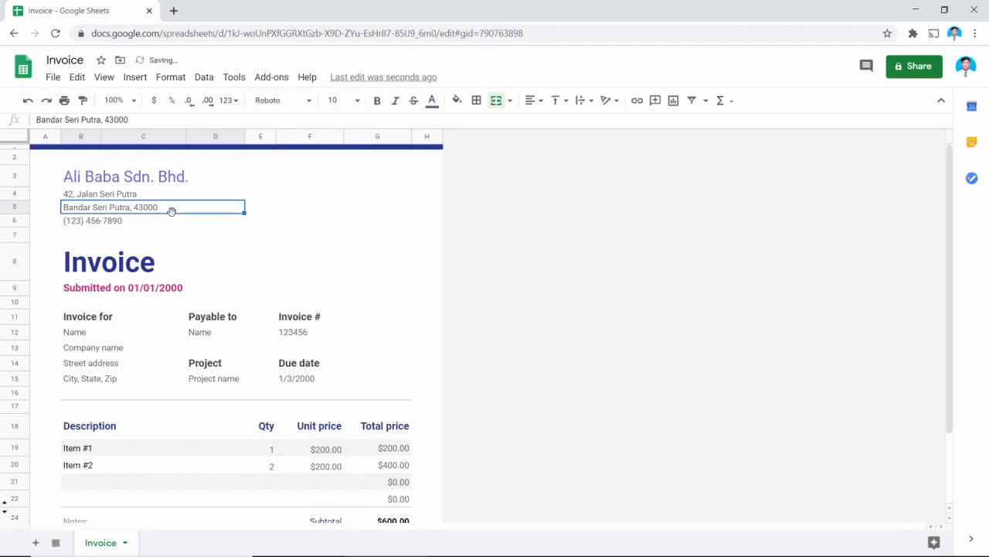
{"action": "left_click", "coordinate": [166, 261]}
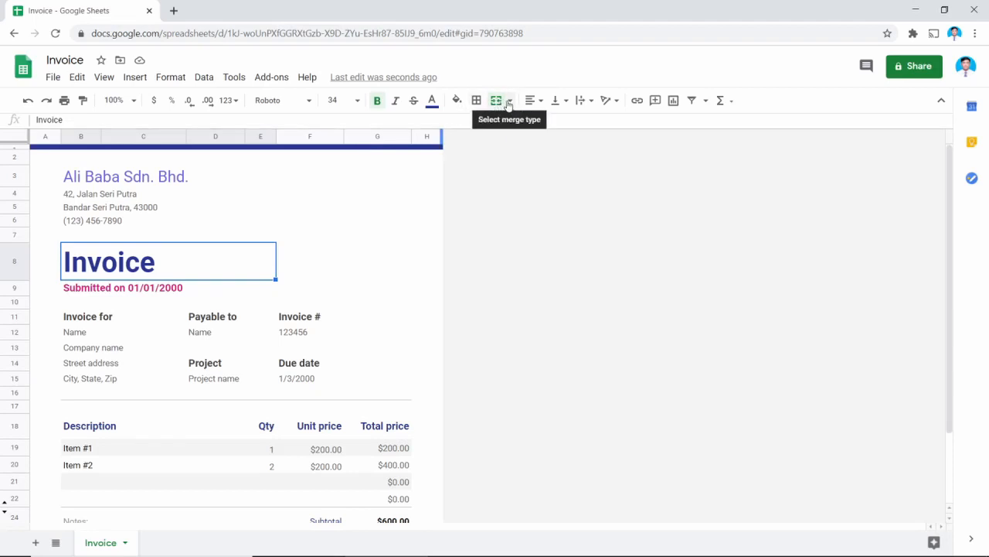
{"action": "left_click", "coordinate": [511, 102]}
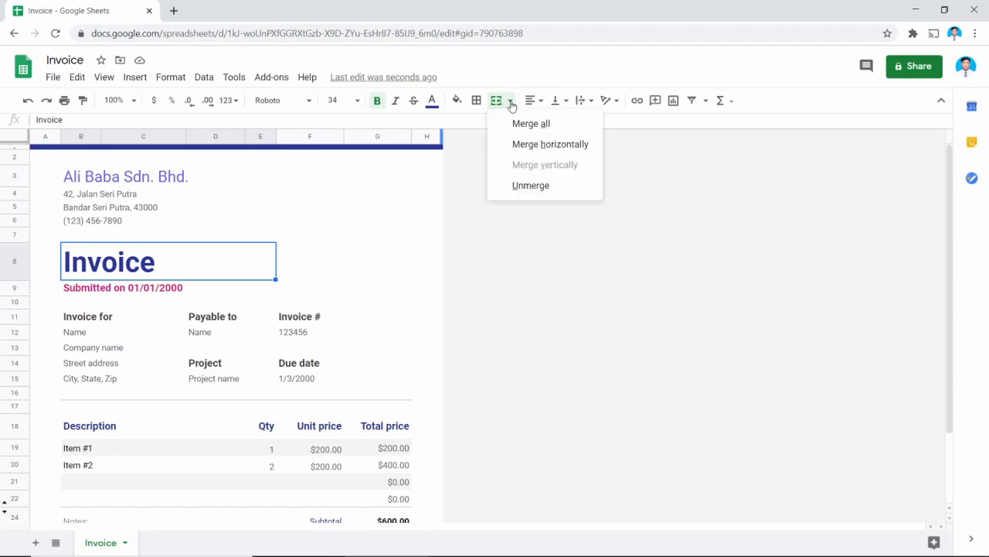
{"action": "left_click", "coordinate": [539, 193]}
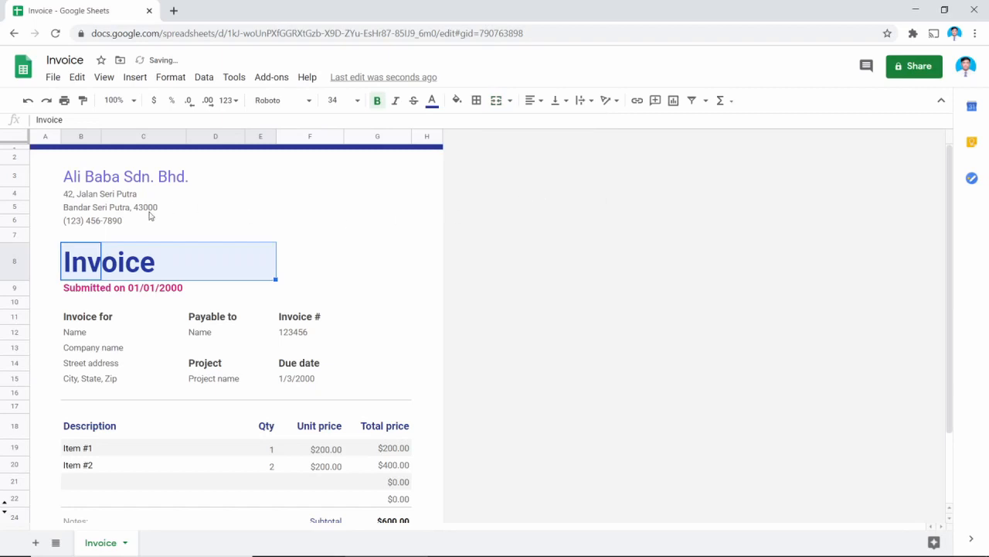
Step: Merge cells B8 and C8 horizontally so the "Invoice" title spans only these two columns
{"action": "left_click", "coordinate": [105, 270]}
{"action": "left_click_drag", "start_coordinate": [75, 267], "coordinate": [137, 275]}
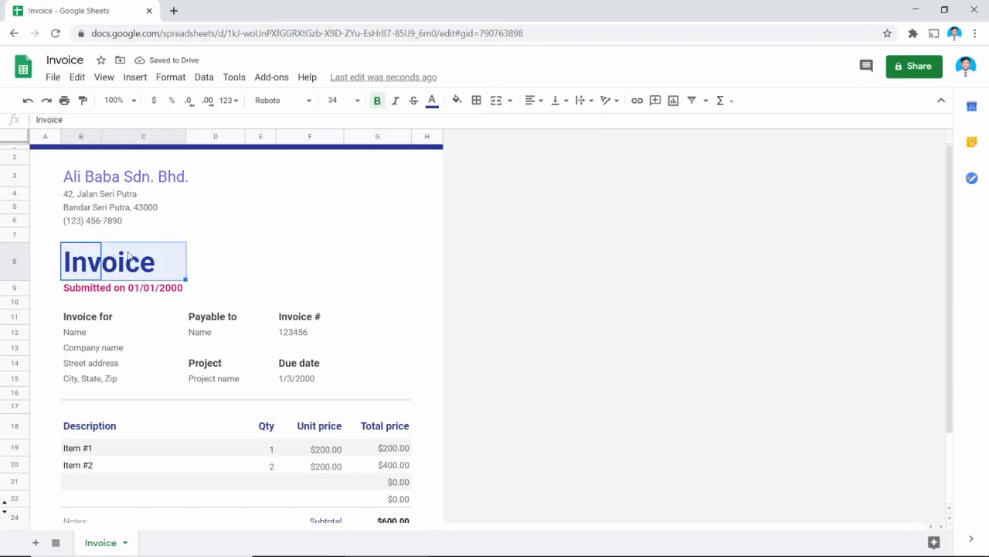
{"action": "left_click", "coordinate": [509, 101]}
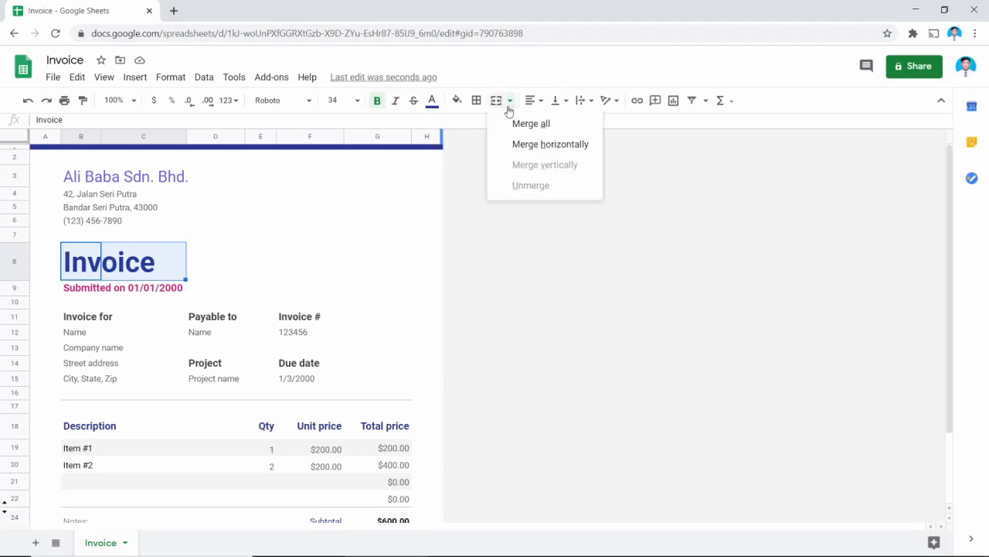
{"action": "left_click", "coordinate": [545, 147]}
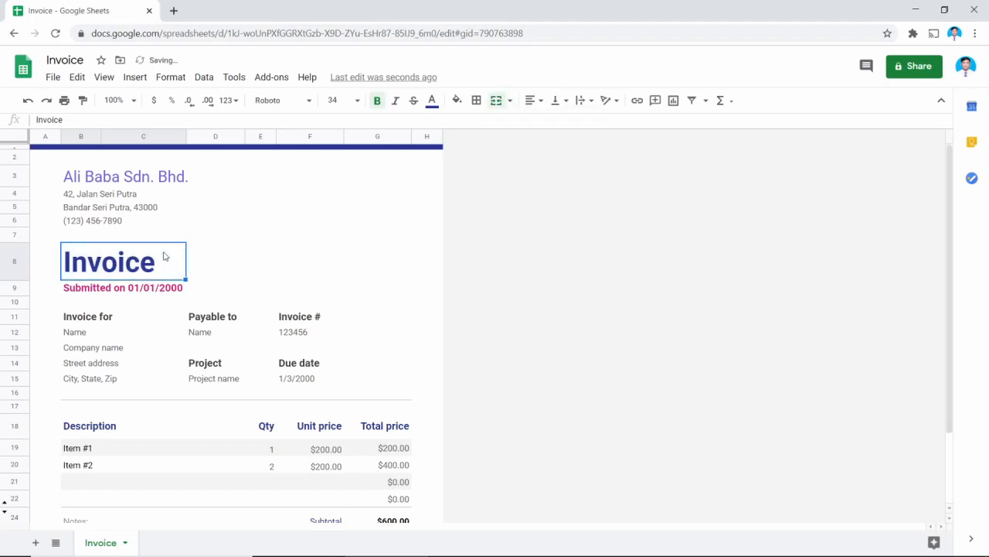
{"action": "left_click", "coordinate": [221, 259]}
{"action": "left_click", "coordinate": [116, 264]}
Step: Clear the "Submitted on" date line in row 9 beneath the "Invoice" title
{"action": "double_click", "coordinate": [165, 287]}
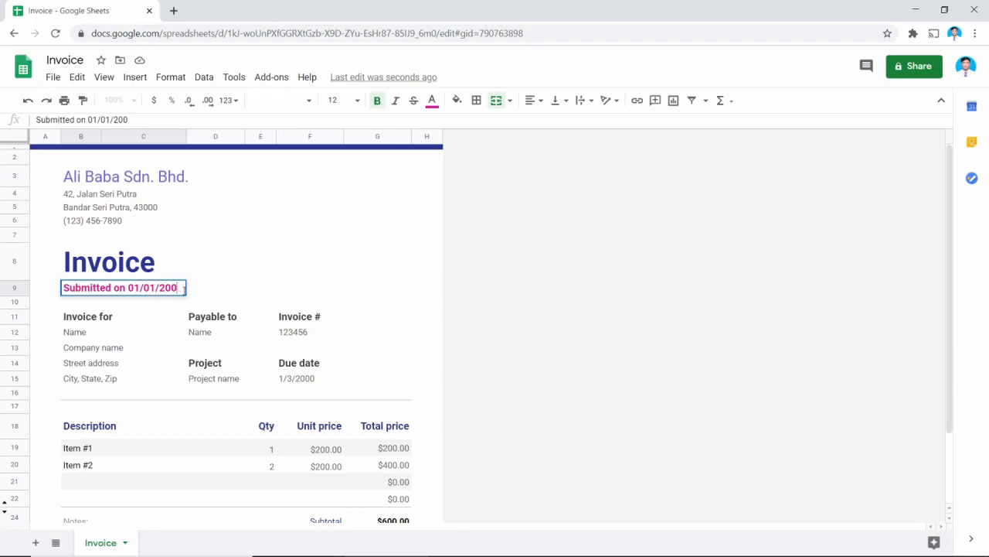
{"action": "key", "text": "BackSpace"}
{"action": "key", "text": "BackSpace"}
{"action": "key", "text": "BackSpace"}
{"action": "key", "text": "BackSpace"}
{"action": "key", "text": "BackSpace"}
{"action": "key", "text": "BackSpace"}
{"action": "key", "text": "BackSpace"}
{"action": "key", "text": "BackSpace"}
{"action": "key", "text": "BackSpace"}
{"action": "key", "text": "BackSpace"}
{"action": "key", "text": "BackSpace"}
{"action": "key", "text": "BackSpace"}
{"action": "key", "text": "BackSpace"}
{"action": "key", "text": "BackSpace"}
{"action": "key", "text": "BackSpace"}
{"action": "key", "text": "BackSpace"}
{"action": "key", "text": "BackSpace"}
{"action": "key", "text": "BackSpace"}
{"action": "key", "text": "BackSpace"}
{"action": "key", "text": "BackSpace"}
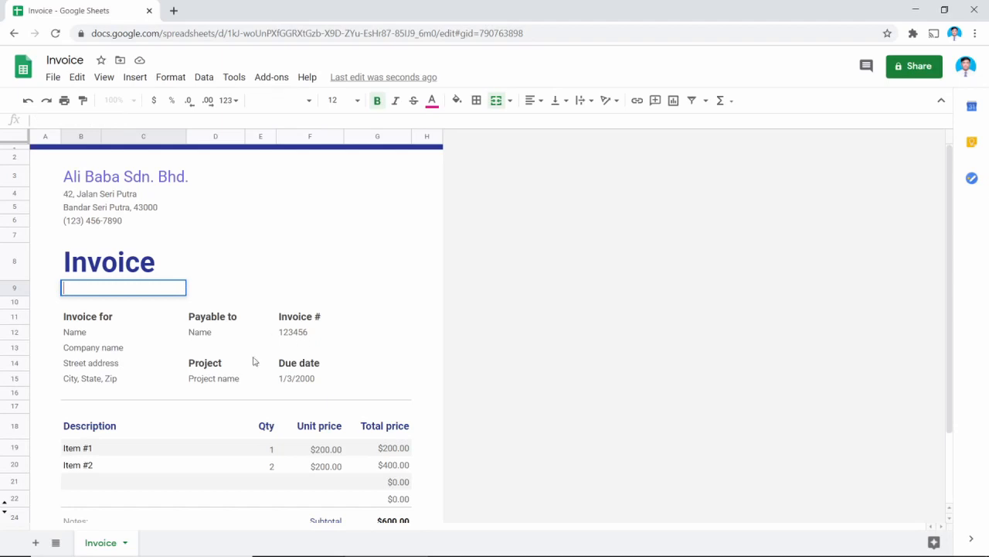
{"action": "left_click", "coordinate": [125, 322]}
{"action": "mouse_move", "coordinate": [103, 318]}
{"action": "left_mouse_down"}
{"action": "mouse_move", "coordinate": [124, 333]}
{"action": "mouse_move", "coordinate": [97, 337]}
{"action": "left_mouse_up"}
{"action": "key", "text": "ctrl+z"}
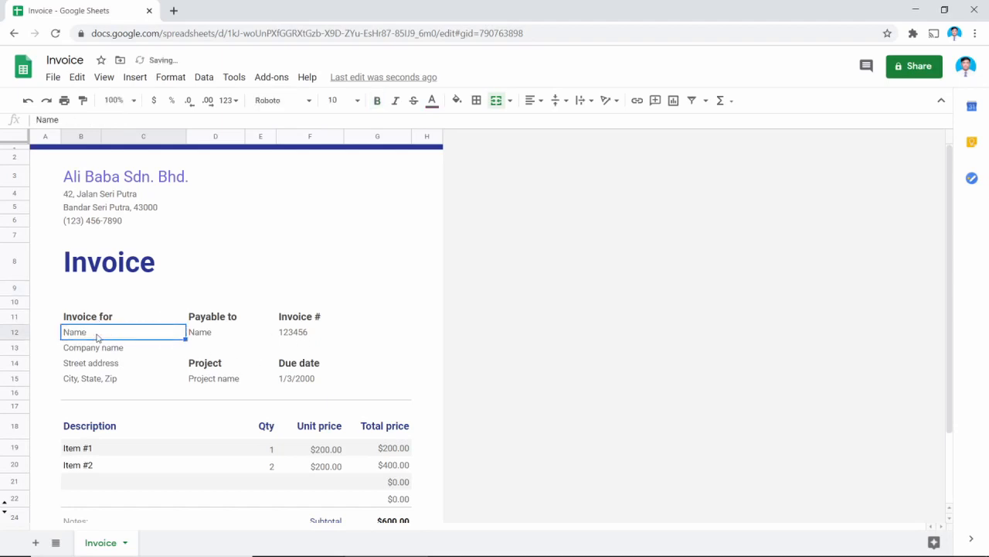
Step: Replace the name placeholder below "Invoice for" with the customer's full name
{"action": "double_click", "coordinate": [98, 332]}
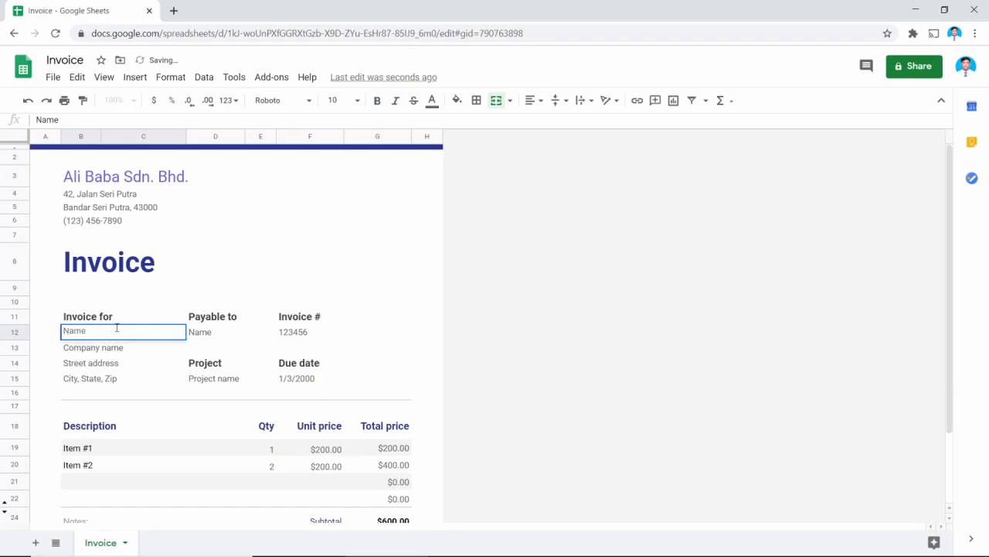
{"action": "key", "text": "BackSpace"}
{"action": "key", "text": "BackSpace"}
{"action": "key", "text": "BackSpace"}
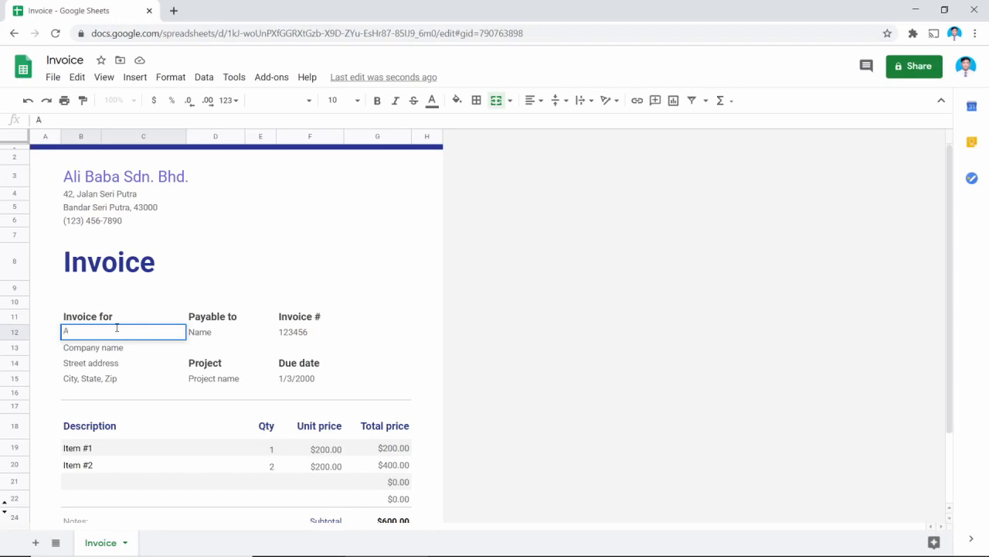
{"action": "type", "text": "Akmal Hakimi"}
Step: Replace the name placeholder below "Payable to" with a copy of the customer name from the "Invoice for" block
{"action": "double_click", "coordinate": [196, 333]}
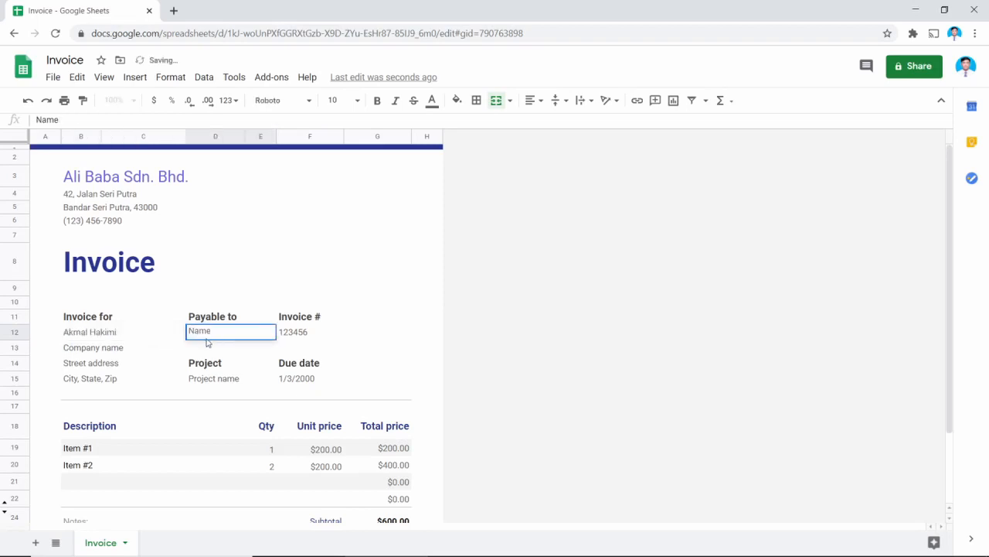
{"action": "key", "text": "BackSpace"}
{"action": "key", "text": "BackSpace"}
{"action": "key", "text": "BackSpace"}
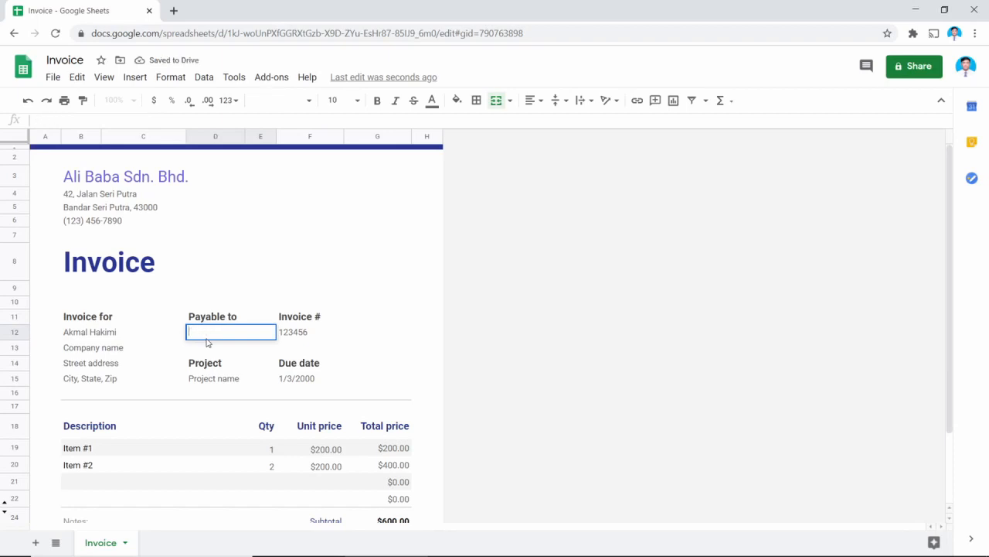
{"action": "left_click", "coordinate": [147, 337]}
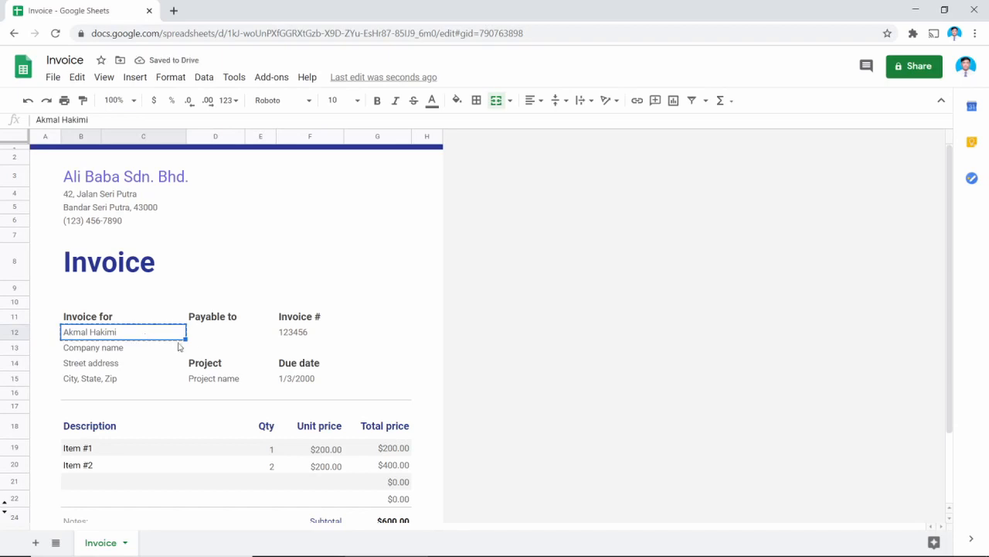
{"action": "key", "text": "ctrl+c"}
{"action": "left_click", "coordinate": [214, 334]}
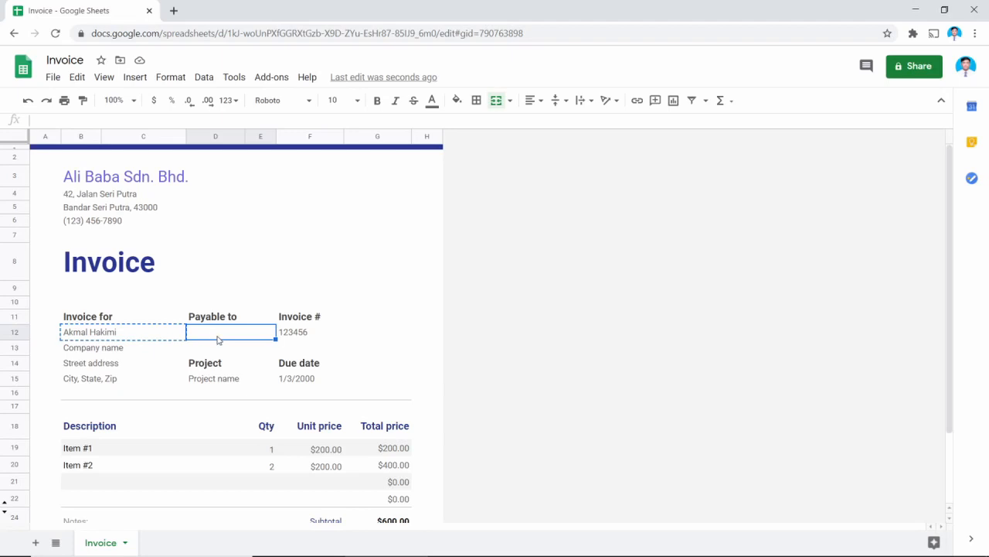
{"action": "key", "text": "ctrl+v"}
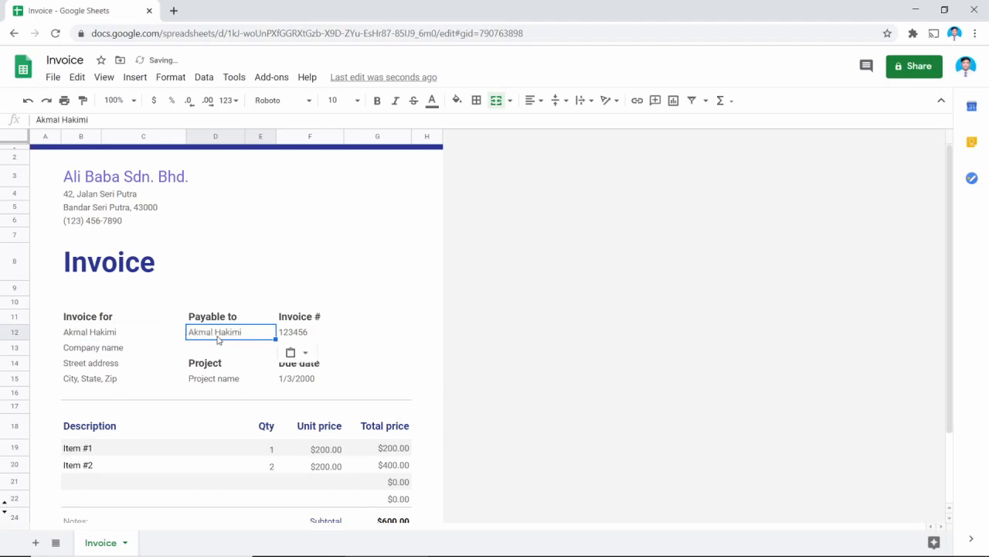
{"action": "left_click", "coordinate": [146, 332]}
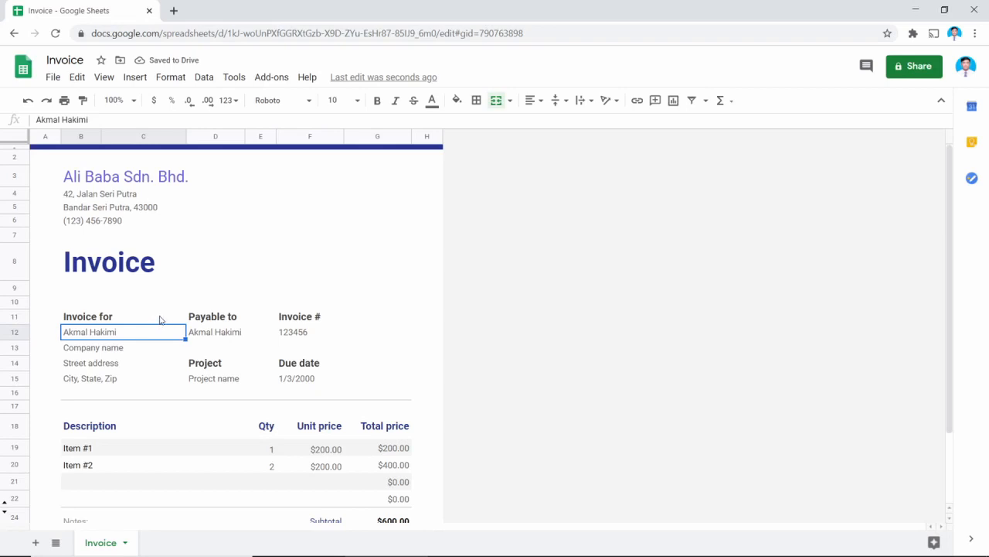
{"action": "key", "text": "ctrl+c"}
{"action": "left_click", "coordinate": [213, 338]}
{"action": "key", "text": "ctrl+v"}
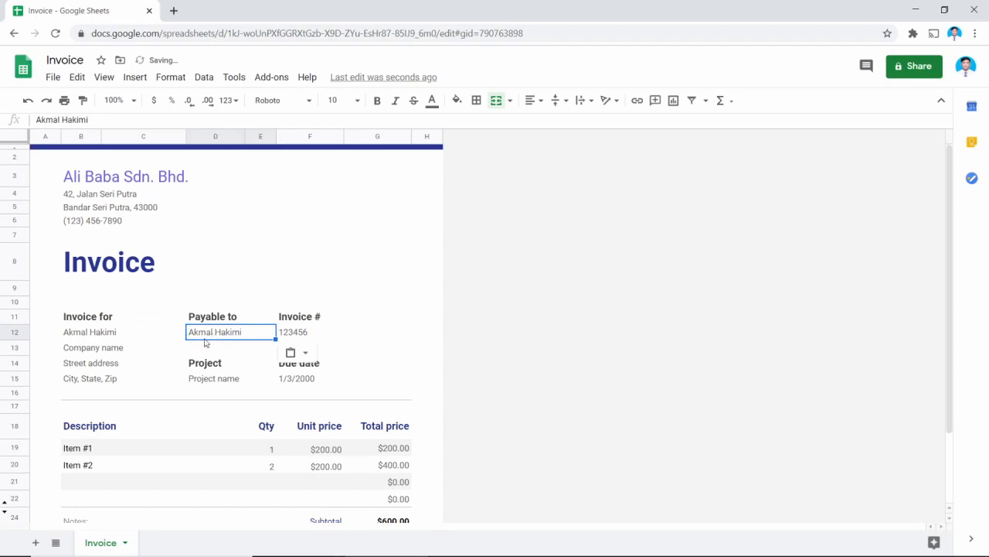
Step: Replace the company name placeholder in row 13 with "Choc and Dips"
{"action": "left_click", "coordinate": [126, 349]}
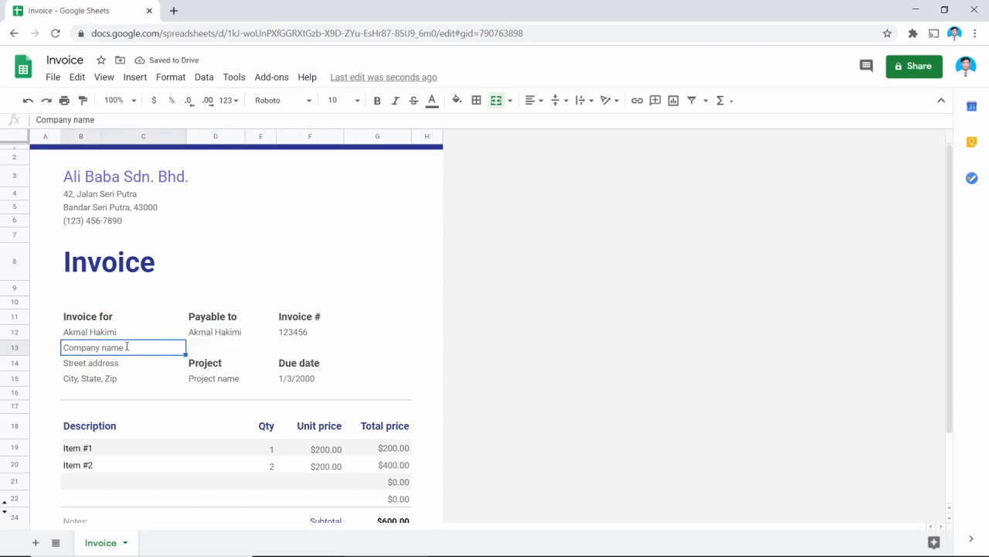
{"action": "double_click", "coordinate": [132, 347]}
{"action": "key", "text": "BackSpace"}
{"action": "key", "text": "BackSpace"}
{"action": "key", "text": "BackSpace"}
{"action": "key", "text": "BackSpace"}
{"action": "key", "text": "BackSpace"}
{"action": "key", "text": "BackSpace"}
{"action": "key", "text": "BackSpace"}
{"action": "key", "text": "BackSpace"}
{"action": "key", "text": "BackSpace"}
{"action": "key", "text": "BackSpace"}
{"action": "key", "text": "BackSpace"}
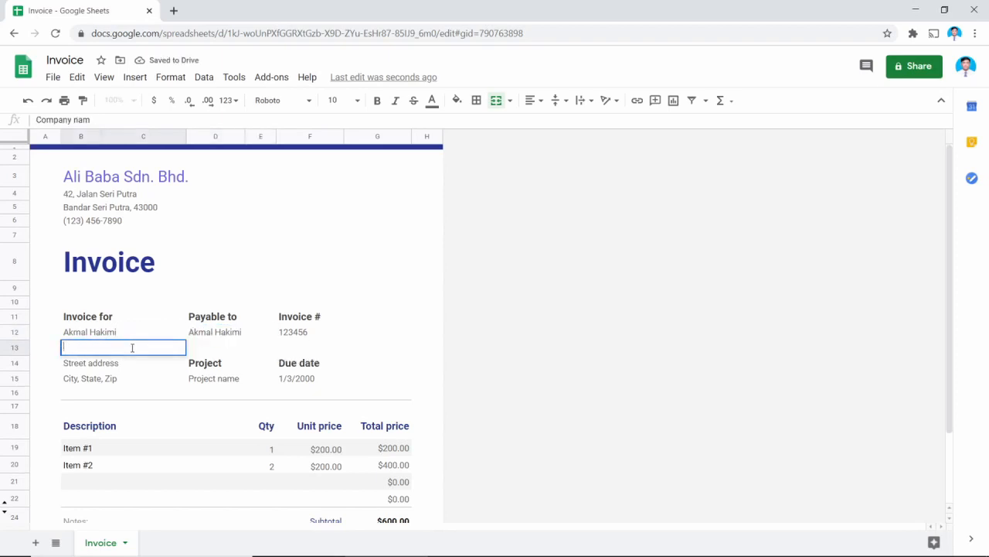
{"action": "type", "text": "C"}
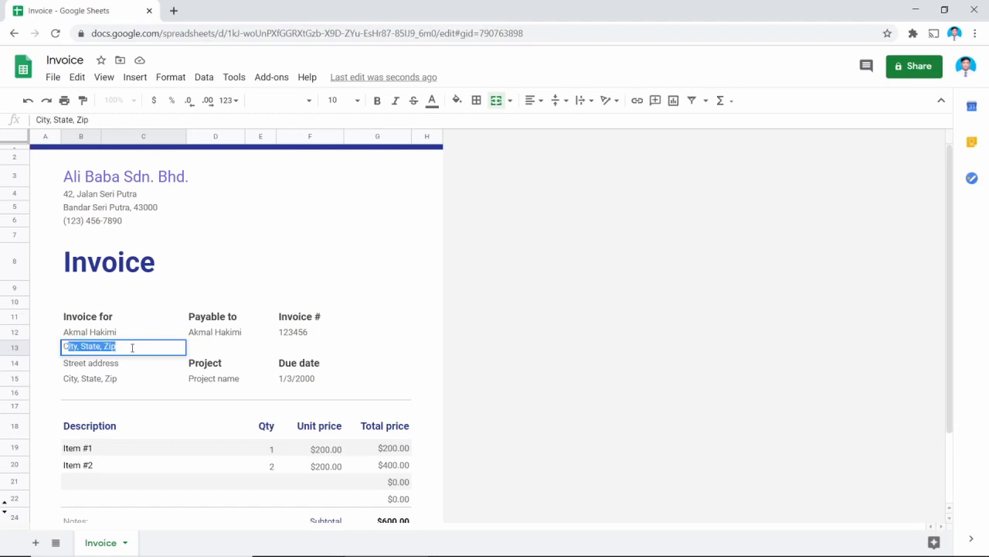
{"action": "type", "text": "hoc and"}
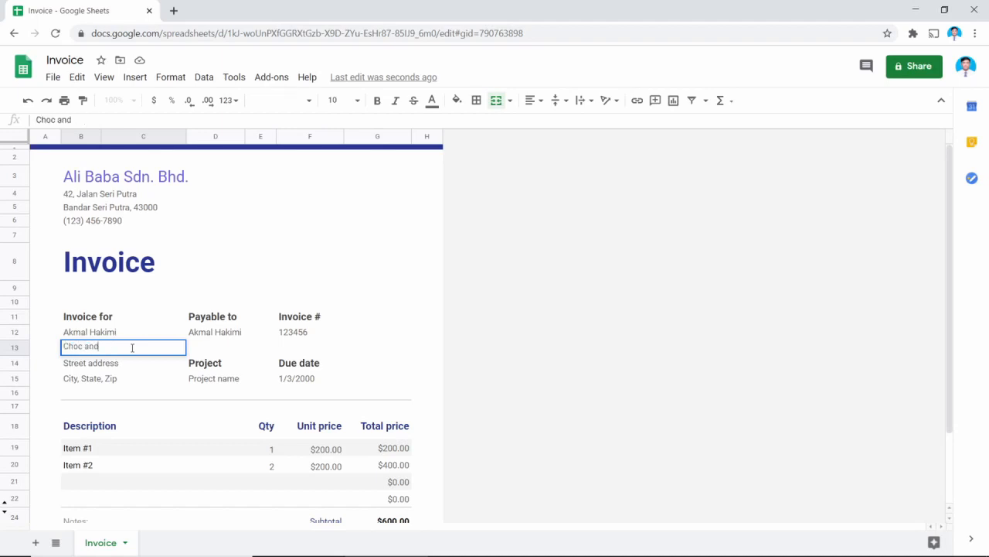
{"action": "type", "text": " Dips"}
{"action": "key", "text": "Return"}
Step: Clear the city placeholder in row 15 and complete the customer's street address in row 14, correcting its capitalization
{"action": "key", "text": "Delete"}
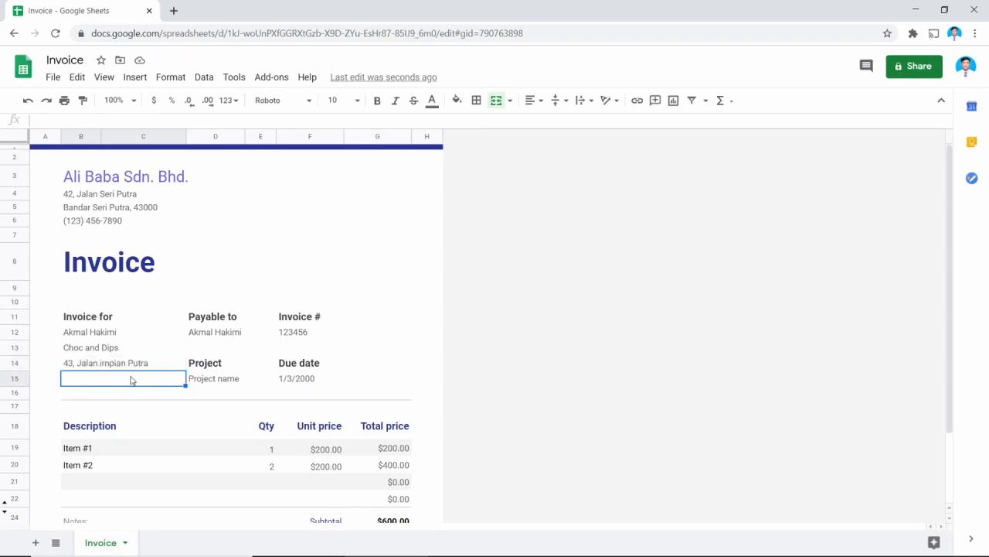
{"action": "double_click", "coordinate": [154, 362]}
{"action": "type", "text": "1/2"}
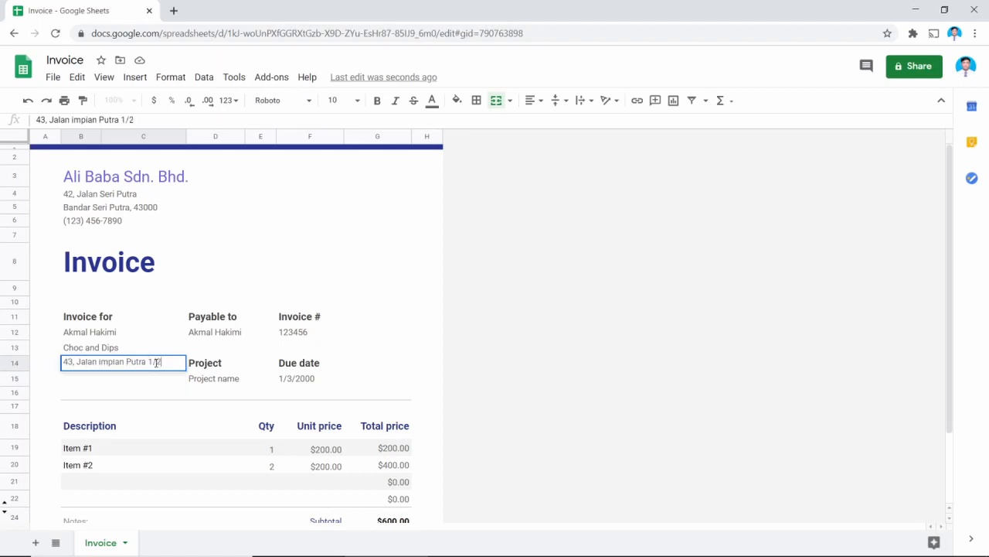
{"action": "key", "text": "Return"}
{"action": "left_click", "coordinate": [106, 366]}
{"action": "double_click", "coordinate": [106, 365]}
{"action": "key", "text": "BackSpace"}
{"action": "type", "text": "I"}
Step: Enter the customer's city and postcode in row 15 of the "Invoice for" block
{"action": "double_click", "coordinate": [173, 379]}
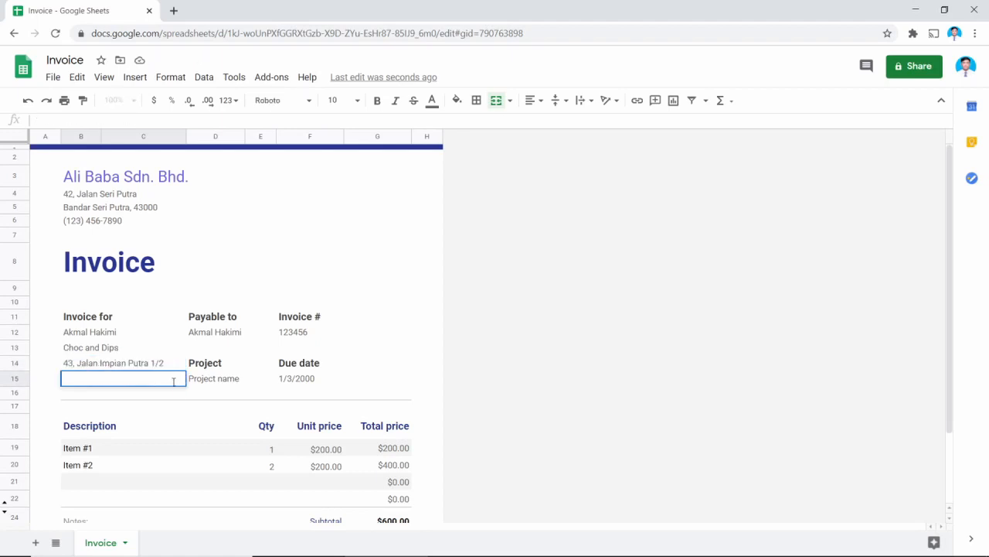
{"action": "type", "text": "Kajang, 43000"}
{"action": "key", "text": "Return"}
Step: Review the customer details in the "Invoice for" block and the Project cells beside them
{"action": "left_click", "coordinate": [143, 370]}
{"action": "left_click", "coordinate": [145, 379]}
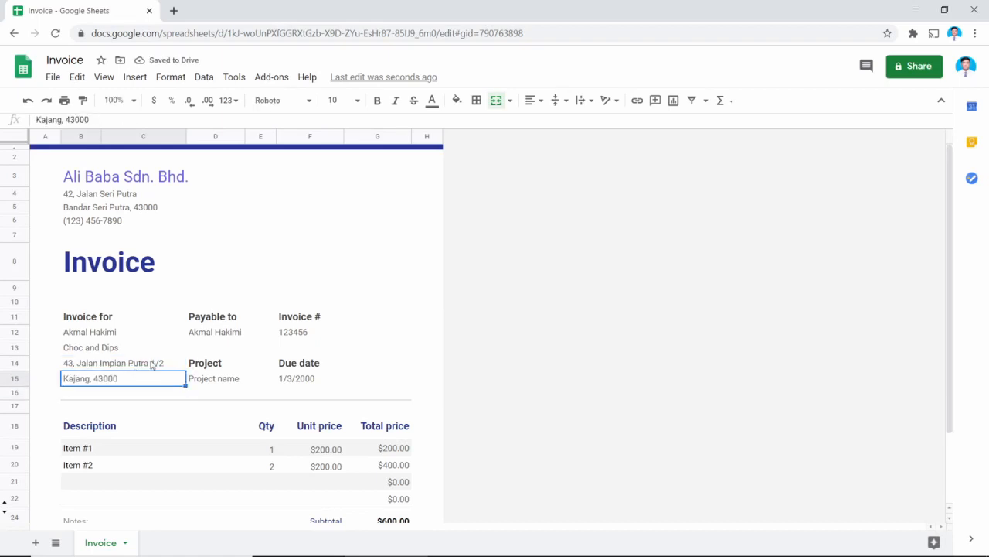
{"action": "left_click", "coordinate": [149, 353]}
{"action": "left_click", "coordinate": [147, 375]}
{"action": "left_click", "coordinate": [142, 353]}
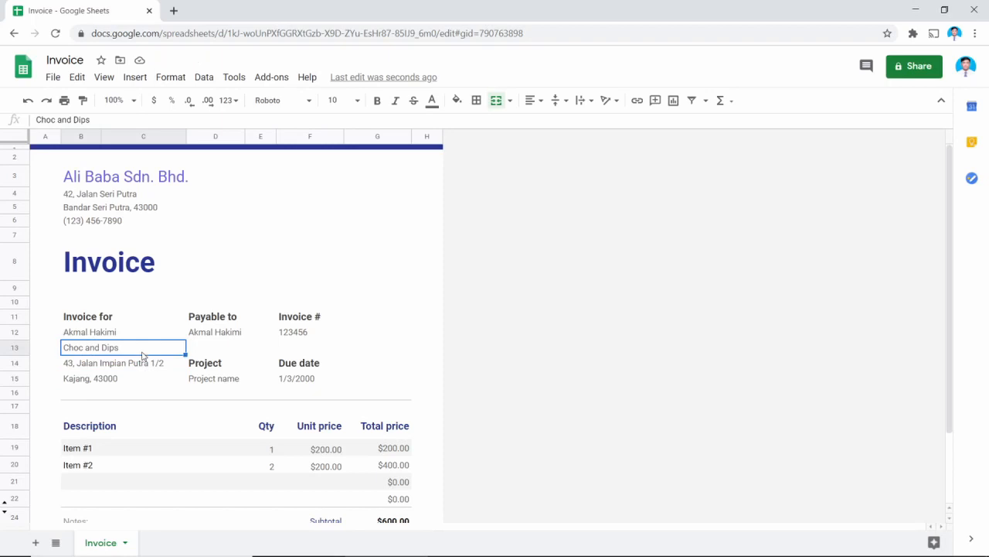
{"action": "left_click", "coordinate": [153, 335]}
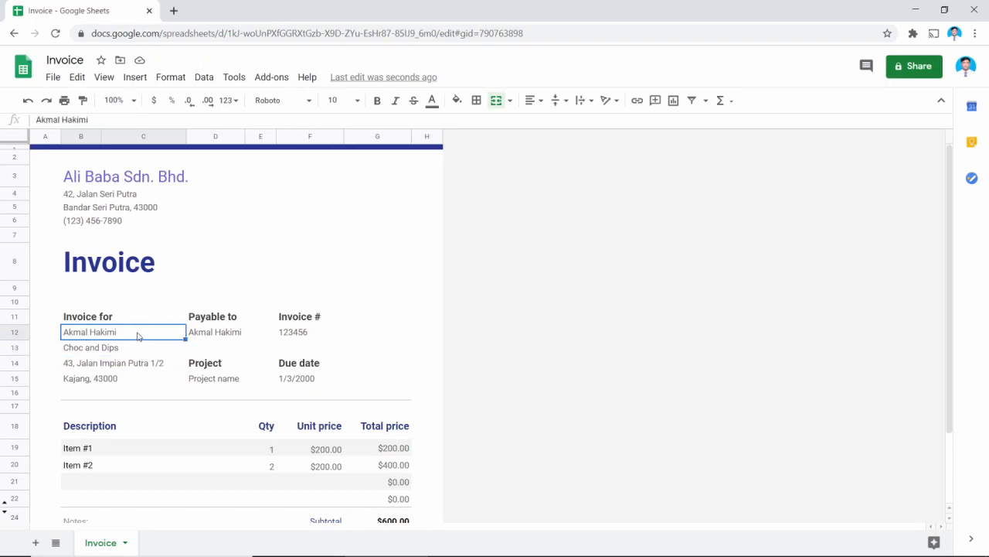
{"action": "left_click", "coordinate": [236, 383]}
{"action": "left_click", "coordinate": [216, 369]}
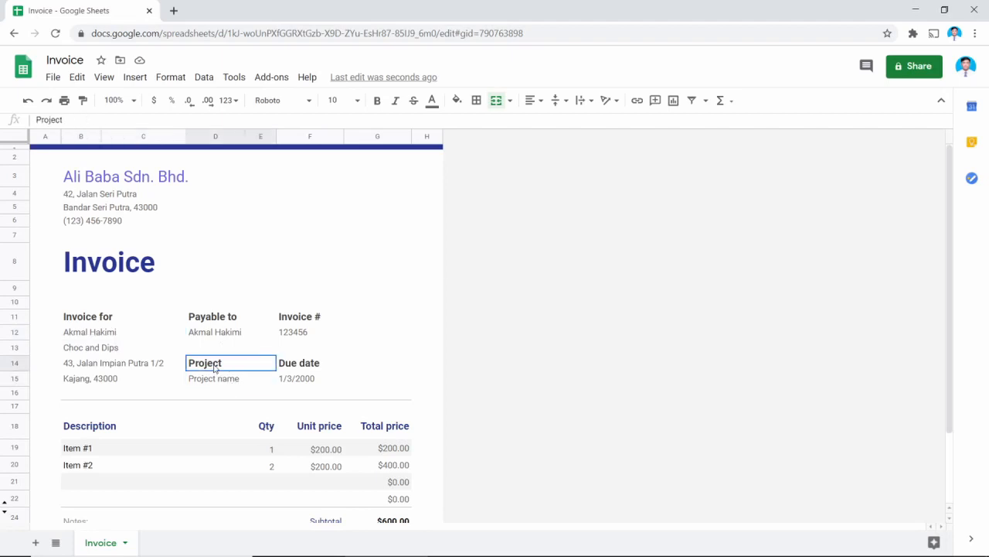
{"action": "left_click", "coordinate": [225, 379]}
{"action": "scroll", "coordinate": [165, 348], "scroll_direction": "down", "scroll_amount": 2}
{"action": "scroll", "coordinate": [239, 349], "scroll_direction": "up", "scroll_amount": 2}
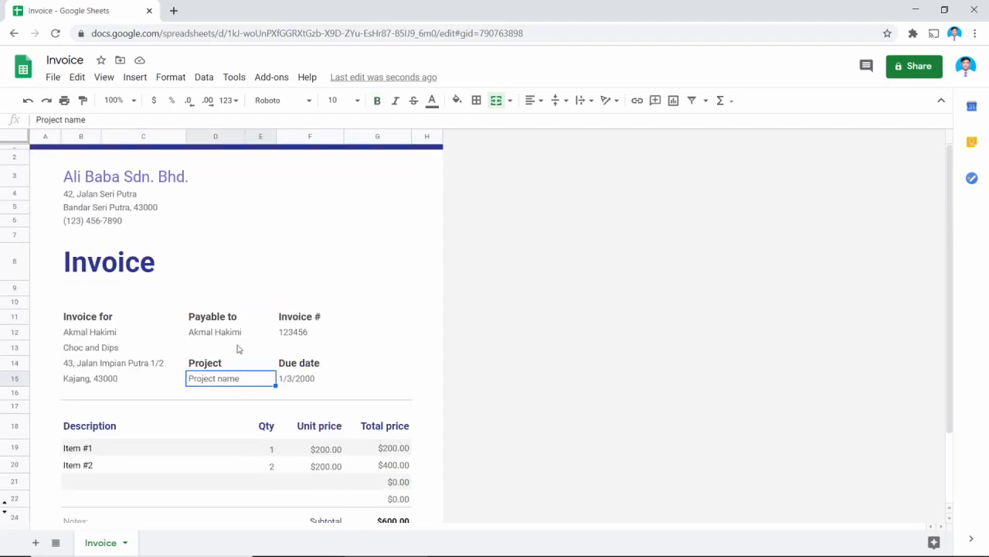
Step: Set the invoice number below "Invoice #" to 10001
{"action": "left_click", "coordinate": [299, 332]}
{"action": "double_click", "coordinate": [310, 330]}
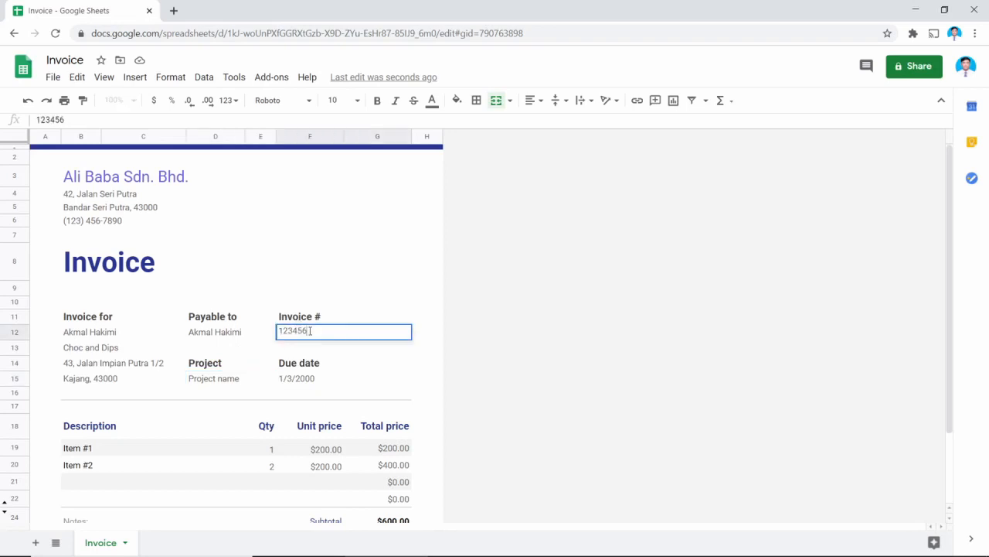
{"action": "key", "text": "BackSpace"}
{"action": "key", "text": "BackSpace"}
{"action": "key", "text": "BackSpace"}
{"action": "key", "text": "BackSpace"}
{"action": "key", "text": "BackSpace"}
{"action": "type", "text": "100001"}
{"action": "key", "text": "BackSpace"}
{"action": "key", "text": "BackSpace"}
Step: Set the due date in row 15 to 1/31/2000 using the calendar
{"action": "left_click", "coordinate": [324, 377]}
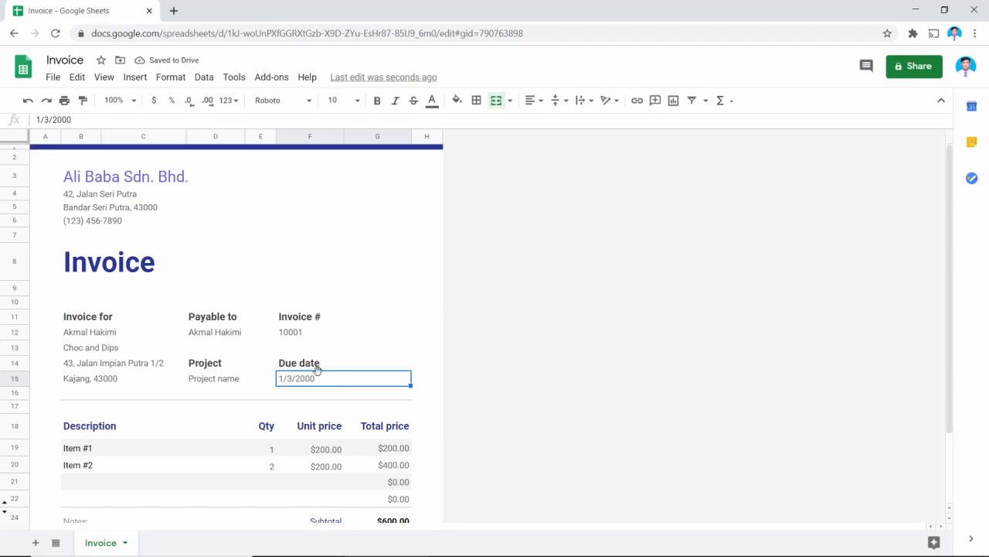
{"action": "double_click", "coordinate": [321, 377]}
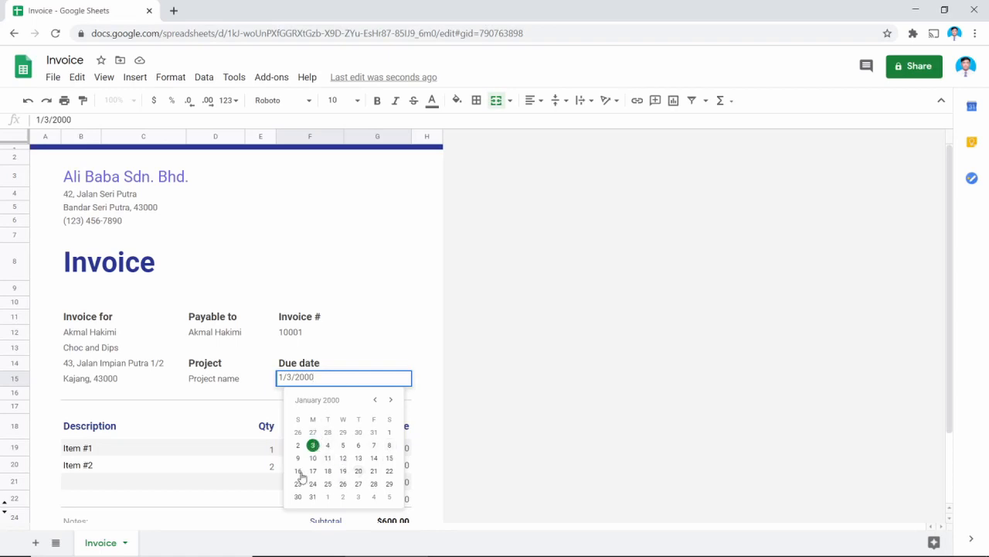
{"action": "left_click", "coordinate": [312, 496]}
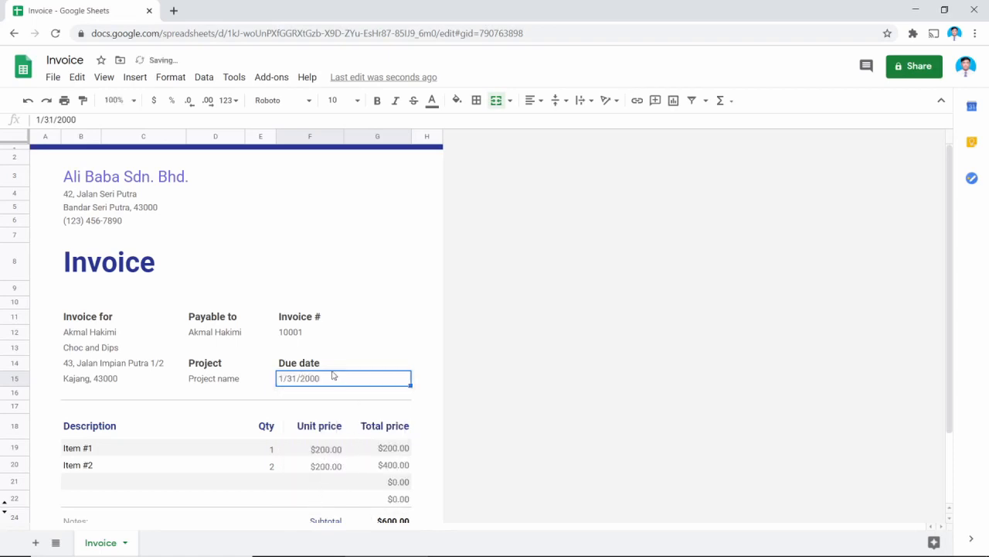
Step: Change the due date in row 15 to 10/31/2000 using the calendar
{"action": "double_click", "coordinate": [335, 381]}
{"action": "left_click", "coordinate": [392, 401]}
{"action": "left_click", "coordinate": [392, 401]}
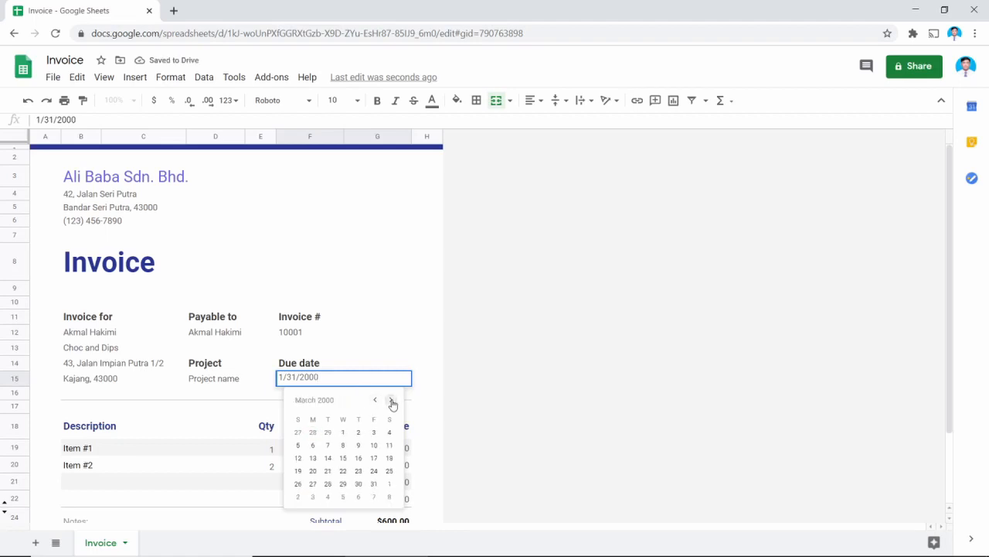
{"action": "left_click", "coordinate": [391, 401]}
{"action": "left_click", "coordinate": [392, 401]}
{"action": "left_click", "coordinate": [392, 401]}
{"action": "left_click", "coordinate": [392, 401]}
{"action": "left_click", "coordinate": [392, 401]}
{"action": "left_click", "coordinate": [392, 401]}
{"action": "left_click", "coordinate": [392, 401]}
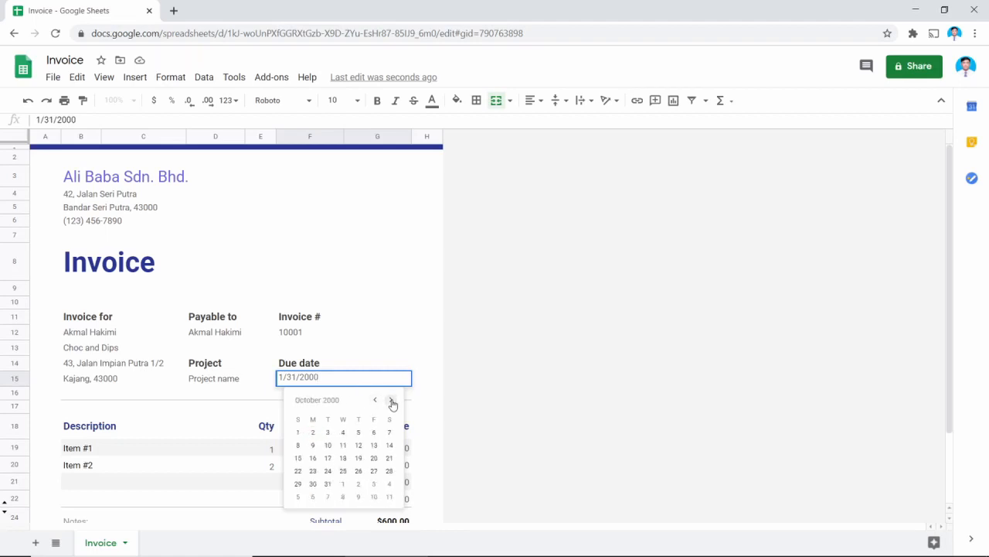
{"action": "left_click", "coordinate": [328, 483]}
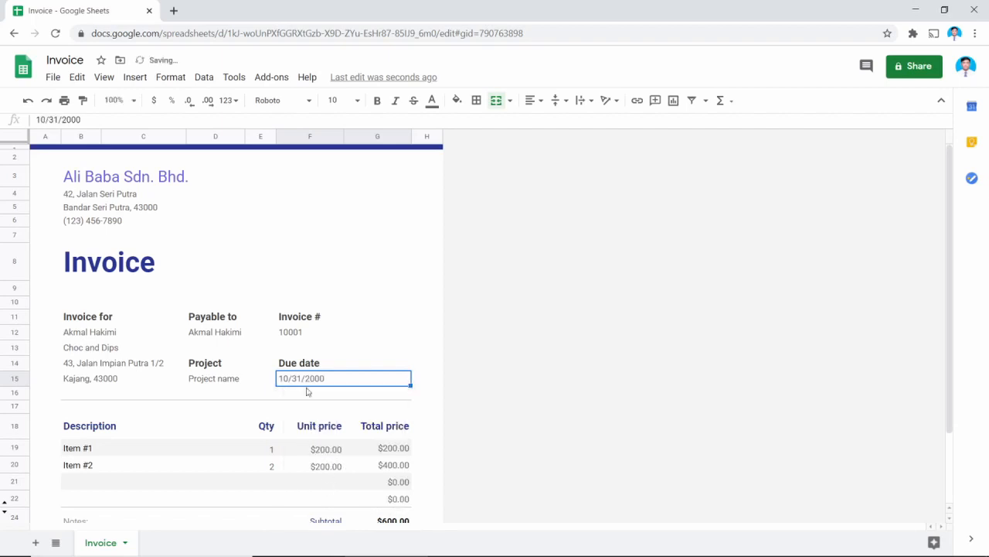
{"action": "scroll", "coordinate": [325, 383], "scroll_direction": "down", "scroll_amount": 2}
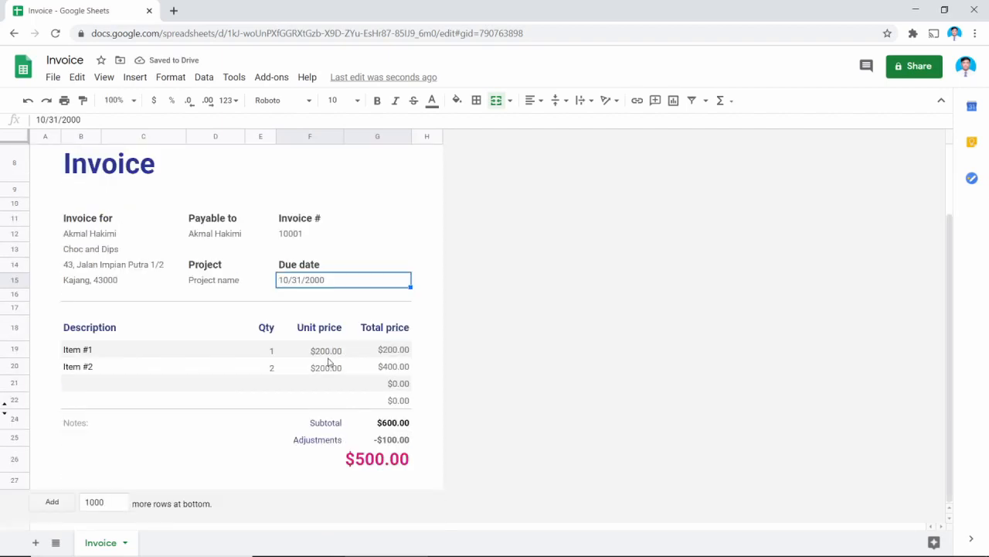
{"action": "scroll", "coordinate": [332, 340], "scroll_direction": "up", "scroll_amount": 2}
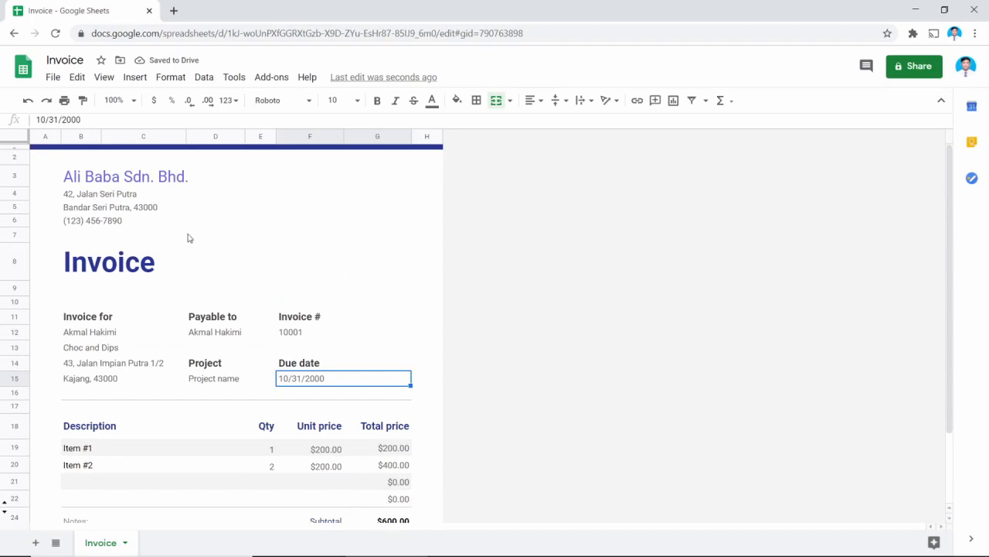
{"action": "left_click", "coordinate": [80, 481]}
{"action": "scroll", "coordinate": [187, 347], "scroll_direction": "down", "scroll_amount": 2}
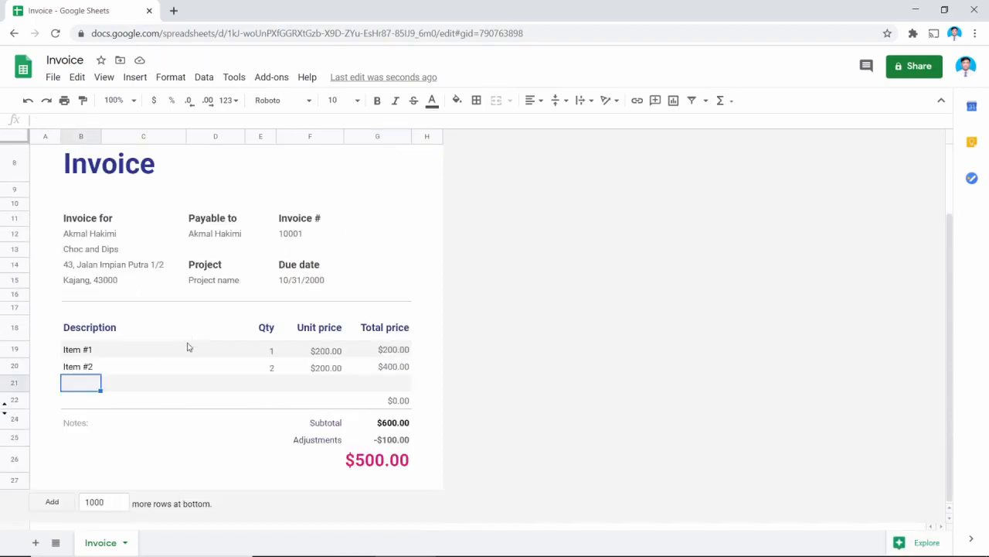
{"action": "scroll", "coordinate": [152, 342], "scroll_direction": "up", "scroll_amount": 2}
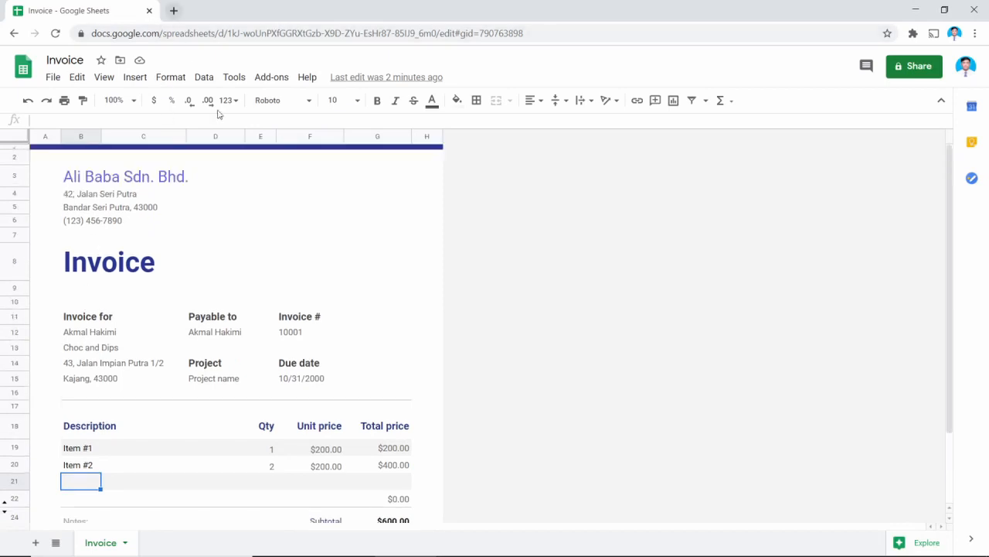
Step: Start inserting an image over the cells, with the blank cell G5 beside the company address selected
{"action": "left_click", "coordinate": [354, 205]}
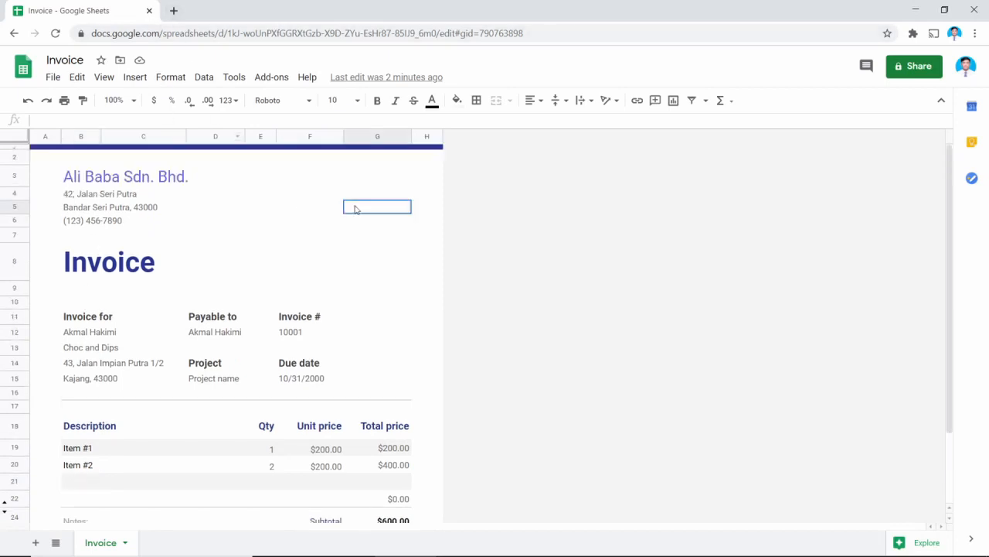
{"action": "left_click", "coordinate": [137, 77]}
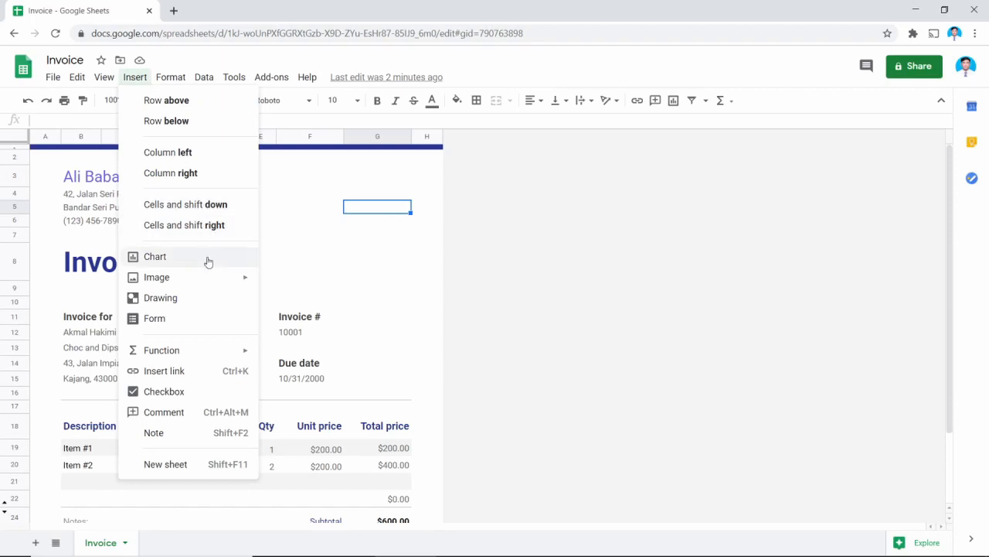
{"action": "mouse_move", "coordinate": [214, 279]}
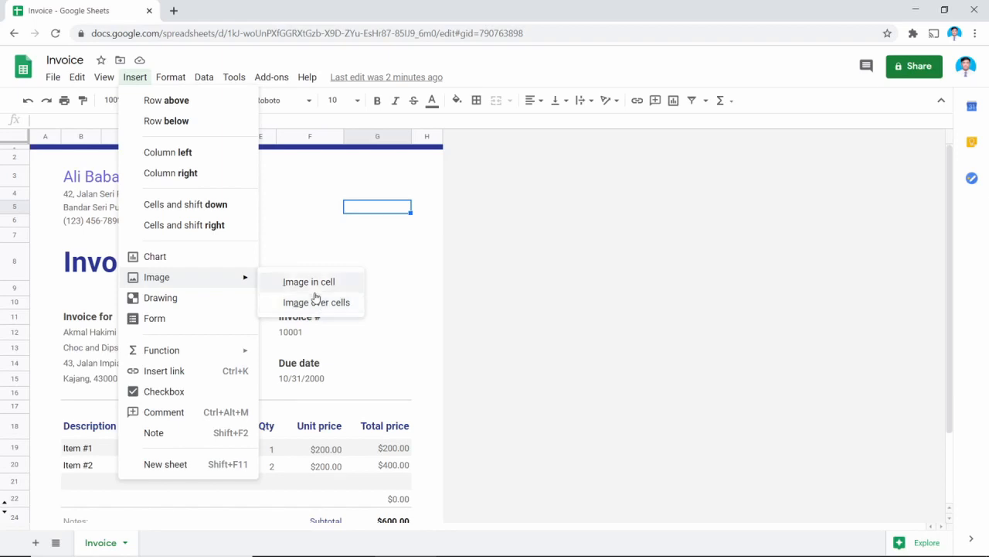
{"action": "left_click", "coordinate": [321, 306]}
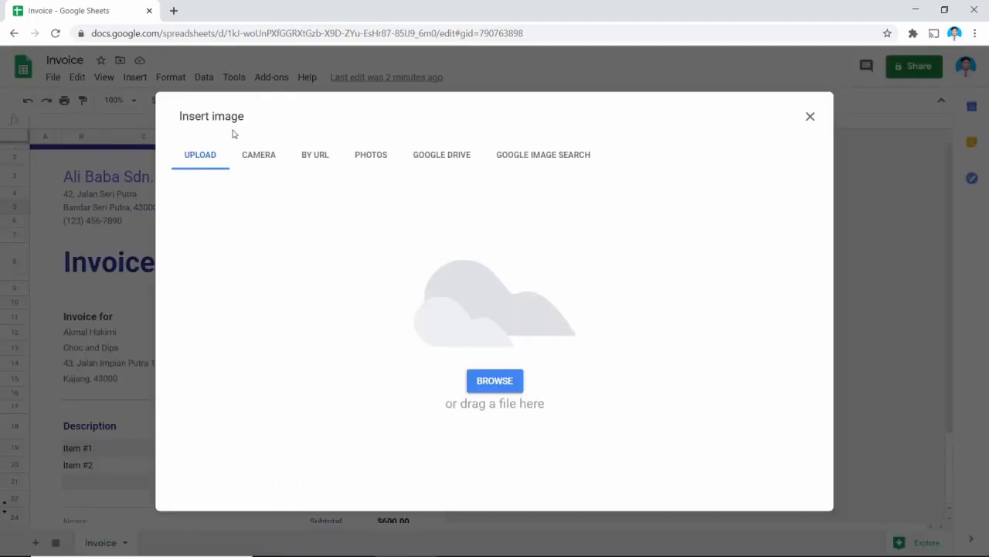
Step: Look through the available image sources, including camera, URL, Photos, Google Drive and upload
{"action": "left_click", "coordinate": [265, 162]}
{"action": "left_click", "coordinate": [313, 161]}
{"action": "left_click", "coordinate": [266, 53]}
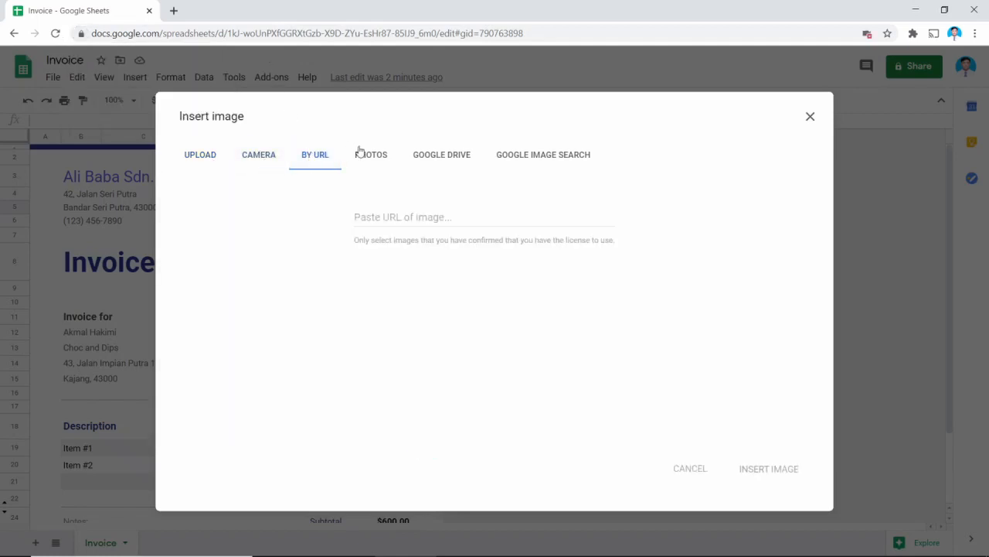
{"action": "left_click", "coordinate": [384, 158]}
{"action": "left_click", "coordinate": [429, 160]}
{"action": "left_click", "coordinate": [518, 161]}
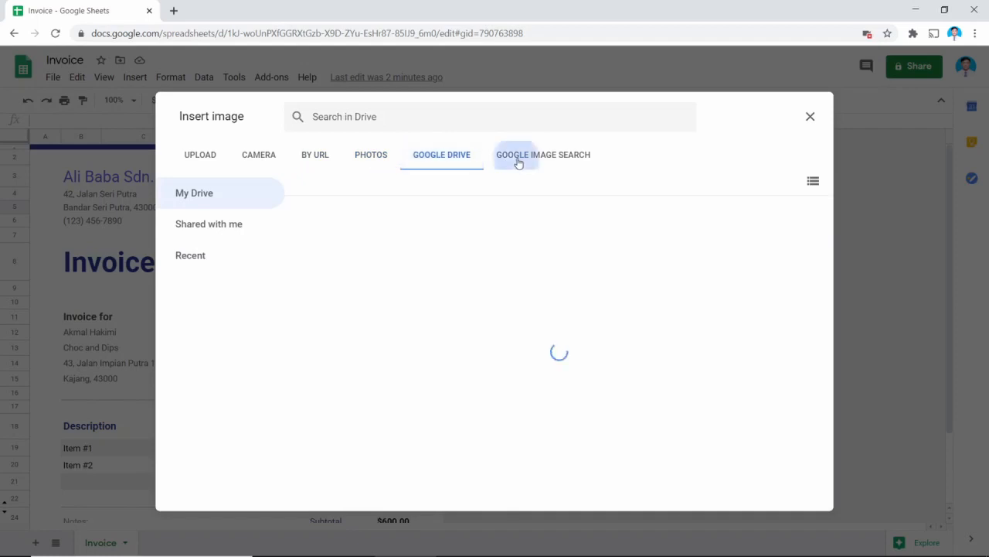
{"action": "left_click", "coordinate": [358, 160]}
{"action": "left_click", "coordinate": [303, 160]}
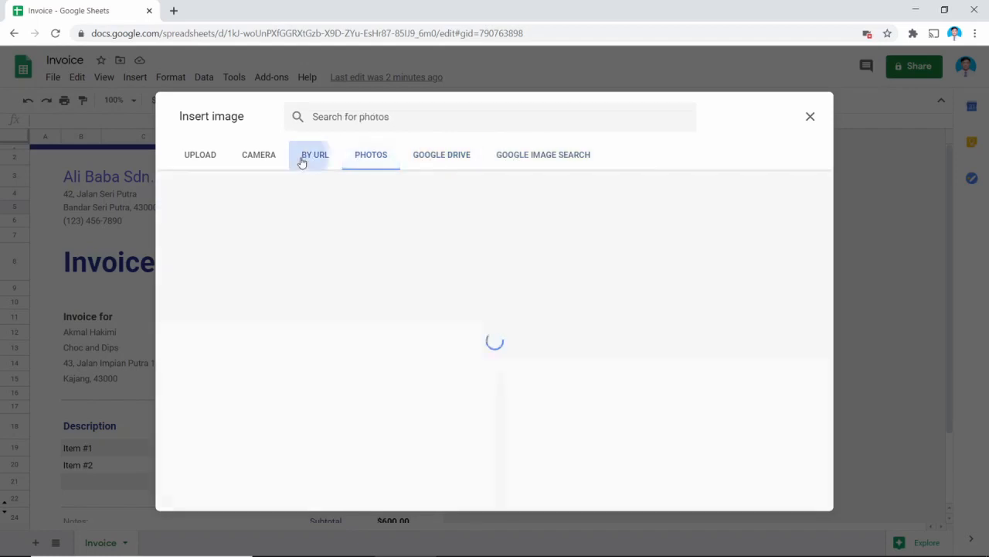
{"action": "left_click", "coordinate": [216, 154]}
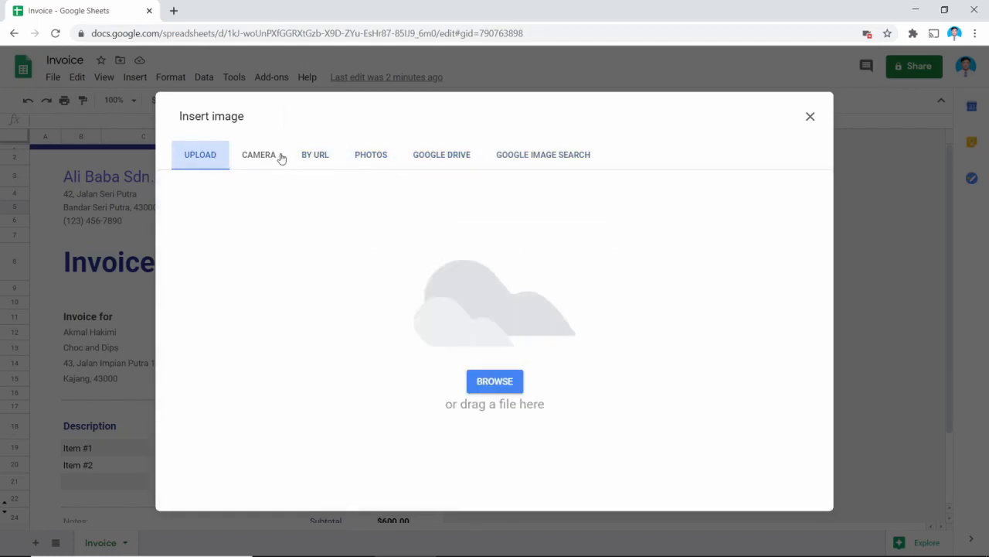
Step: Search Google Images for "book png" as the source of the inserted image
{"action": "left_click", "coordinate": [526, 164]}
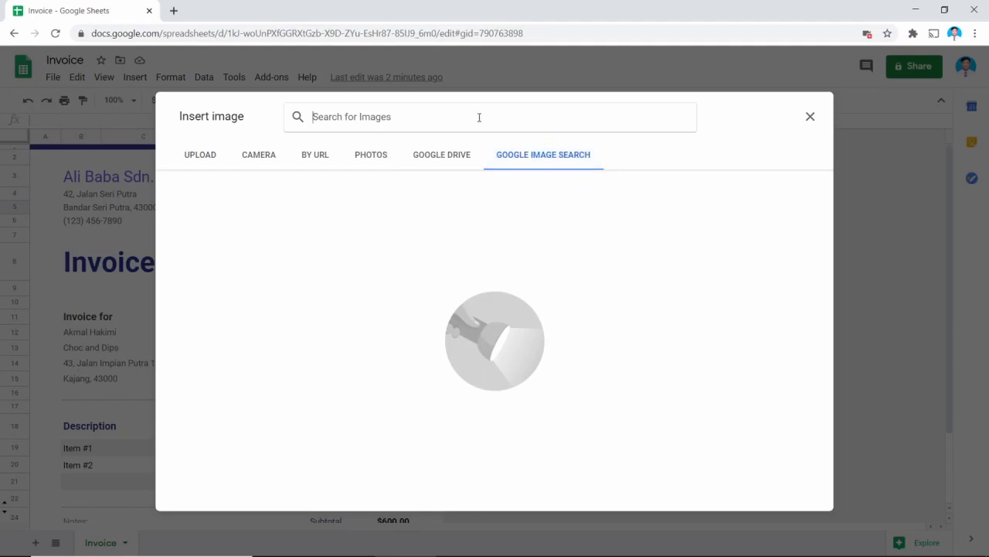
{"action": "type", "text": "book"}
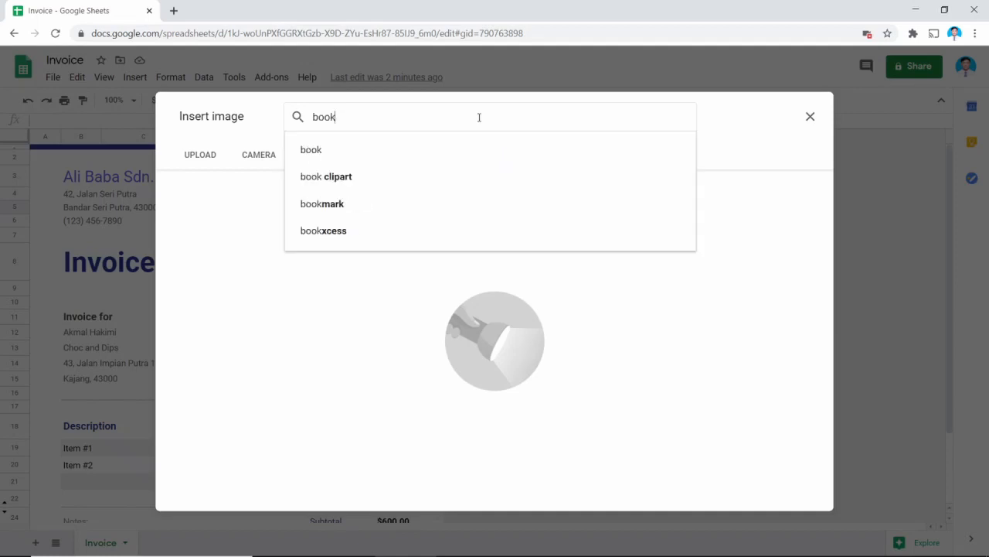
{"action": "type", "text": " pn"}
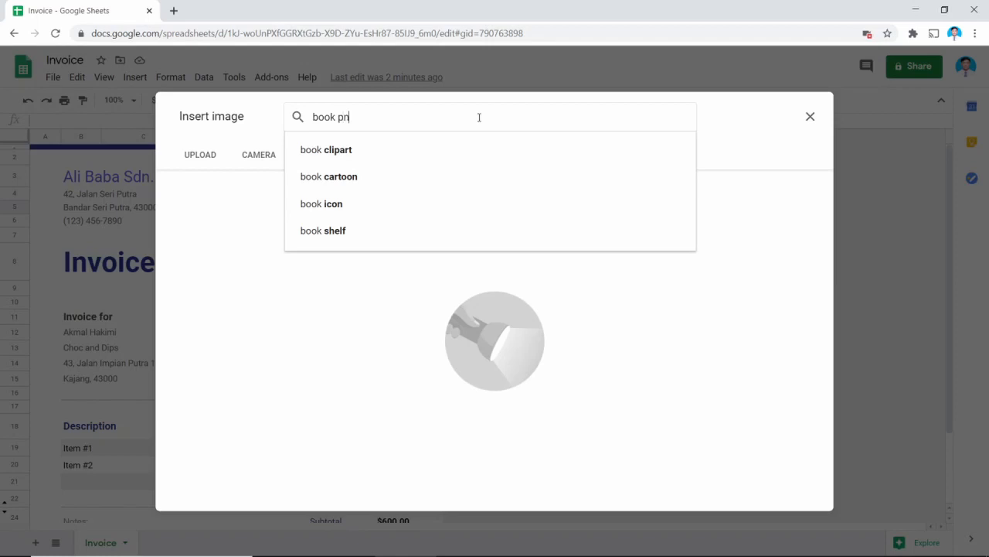
{"action": "type", "text": "g"}
{"action": "key", "text": "Return"}
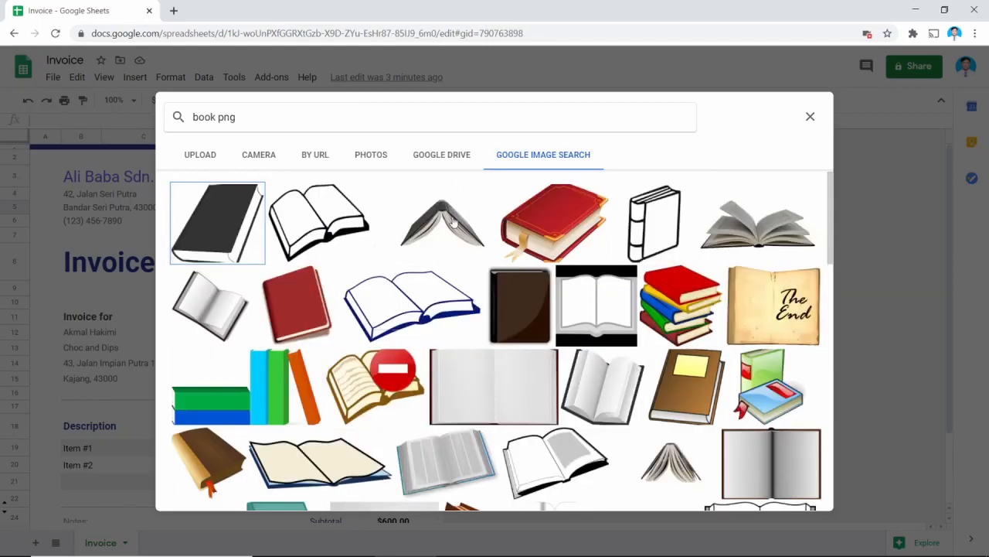
Step: Insert the black-and-white open book drawing from the first row of the image results
{"action": "scroll", "coordinate": [499, 322], "scroll_direction": "down", "scroll_amount": 1}
{"action": "scroll", "coordinate": [463, 278], "scroll_direction": "up", "scroll_amount": 1}
{"action": "scroll", "coordinate": [333, 338], "scroll_direction": "down", "scroll_amount": 1}
{"action": "scroll", "coordinate": [596, 348], "scroll_direction": "down", "scroll_amount": 2}
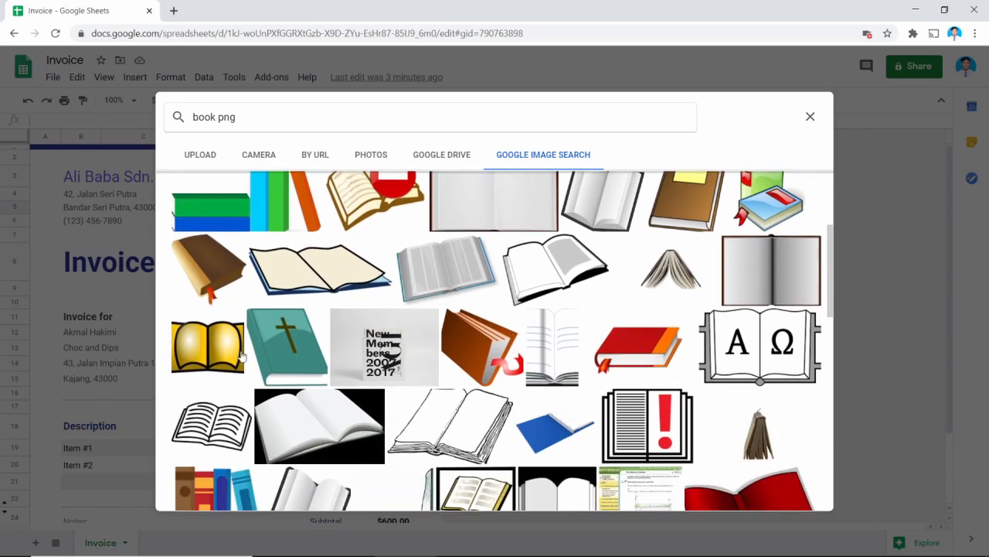
{"action": "scroll", "coordinate": [243, 344], "scroll_direction": "up", "scroll_amount": 3}
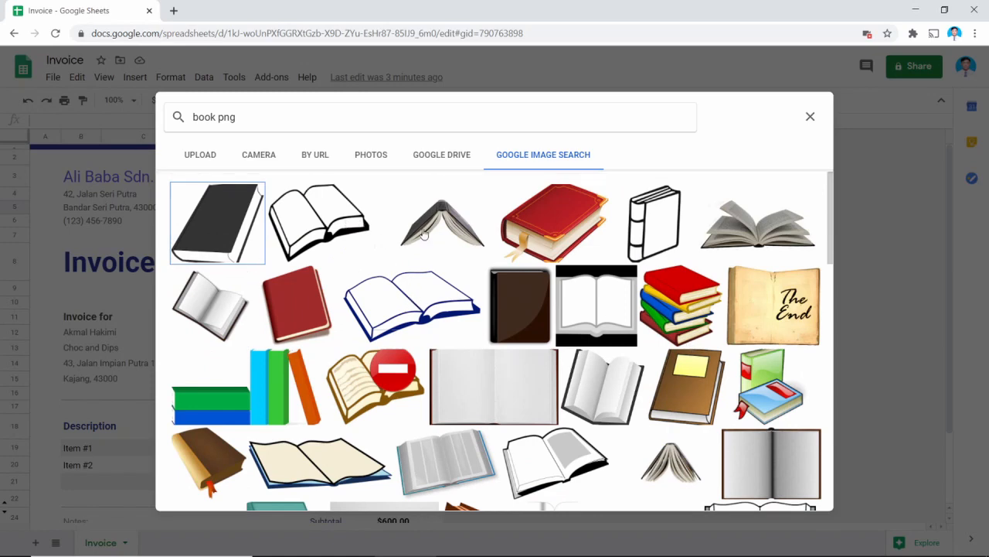
{"action": "double_click", "coordinate": [350, 220]}
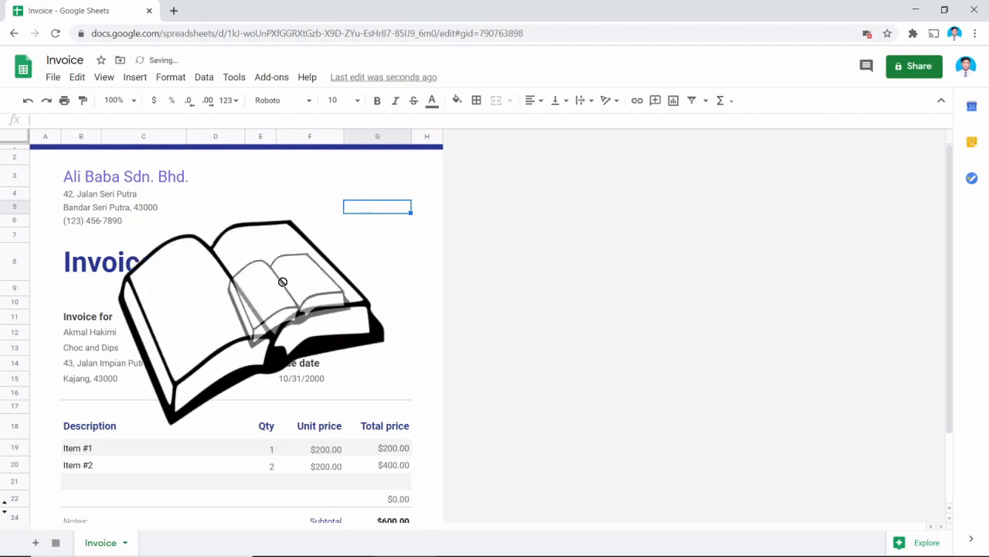
Step: Shrink the book image and place it opposite the company details, over rows 2 to 7 of columns F to H
{"action": "left_click", "coordinate": [239, 250]}
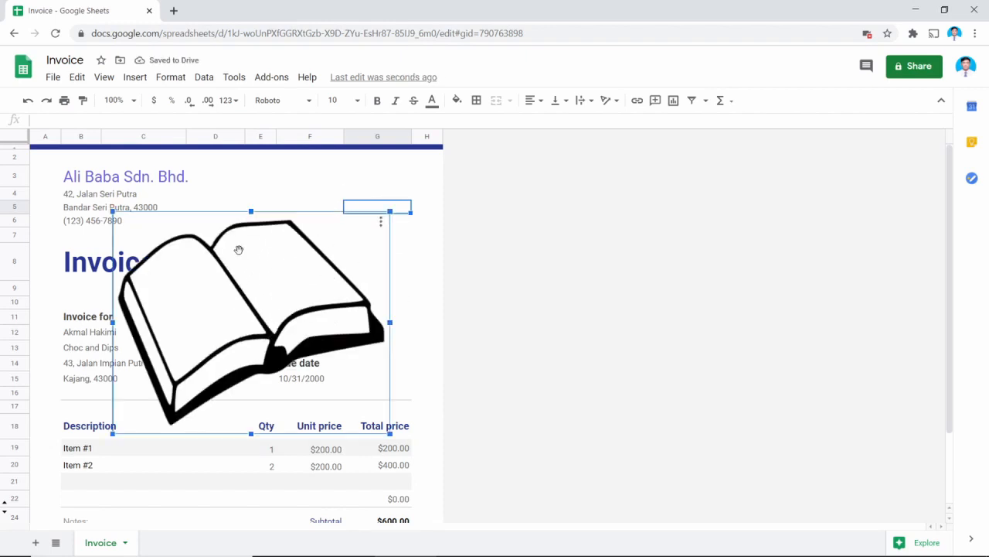
{"action": "left_click_drag", "start_coordinate": [259, 298], "coordinate": [302, 243]}
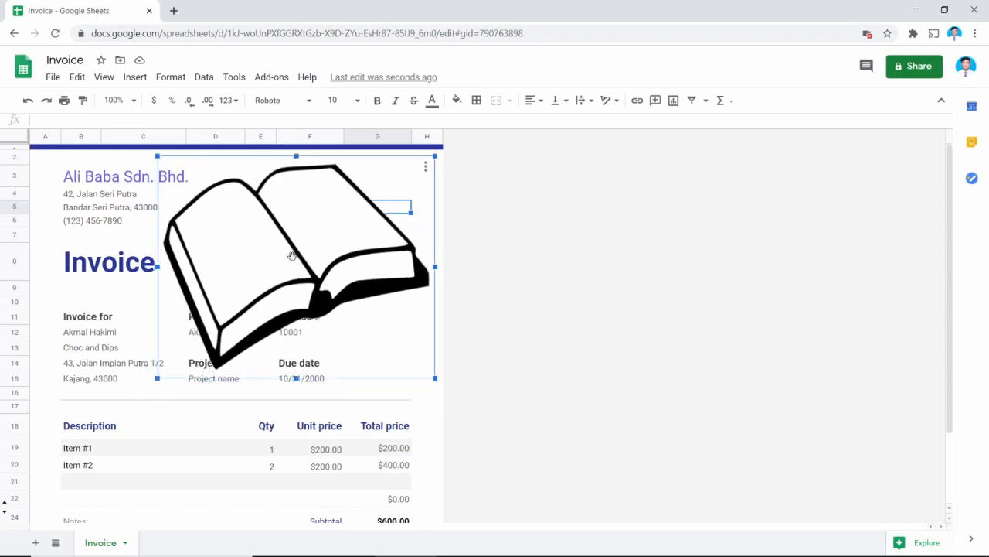
{"action": "left_click_drag", "start_coordinate": [157, 377], "coordinate": [324, 243]}
{"action": "mouse_move", "coordinate": [357, 210]}
{"action": "left_mouse_down"}
{"action": "mouse_move", "coordinate": [340, 212]}
{"action": "mouse_move", "coordinate": [375, 208]}
{"action": "left_mouse_up"}
{"action": "left_click_drag", "start_coordinate": [317, 247], "coordinate": [337, 230]}
{"action": "left_click", "coordinate": [282, 259]}
{"action": "left_click", "coordinate": [370, 209]}
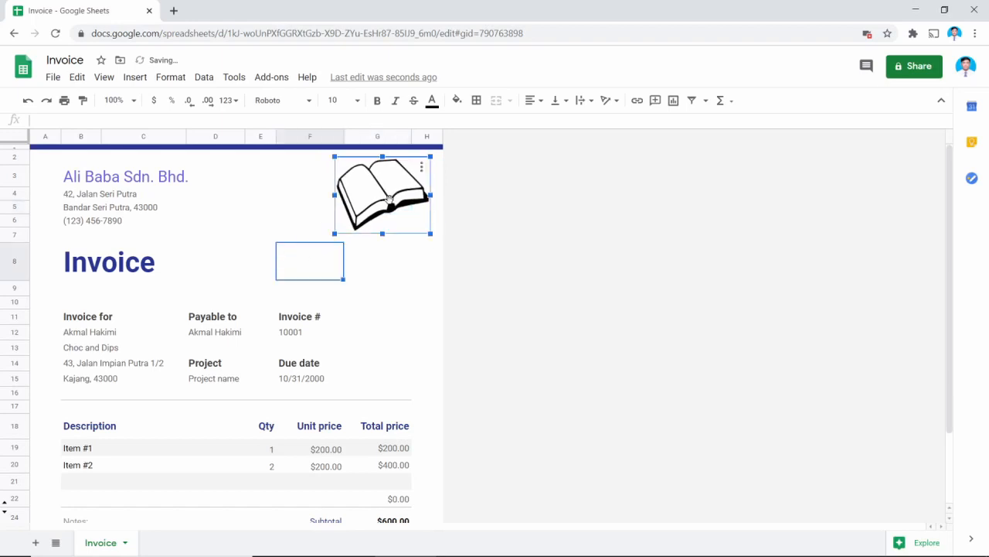
{"action": "left_click", "coordinate": [287, 235]}
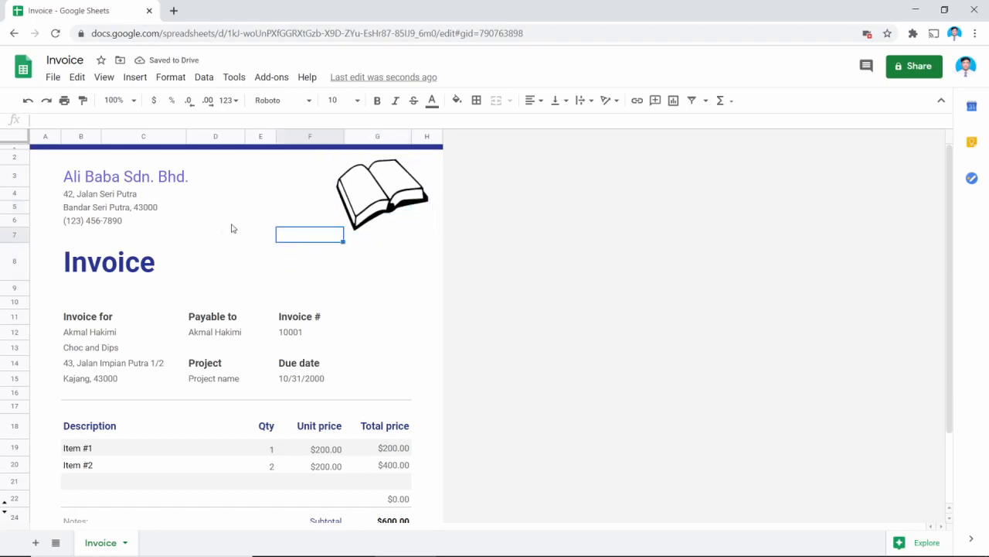
Step: Shift the book image slightly toward the company details so it ends near the outer edge of column G
{"action": "left_click", "coordinate": [384, 198]}
{"action": "left_click_drag", "start_coordinate": [359, 189], "coordinate": [347, 189]}
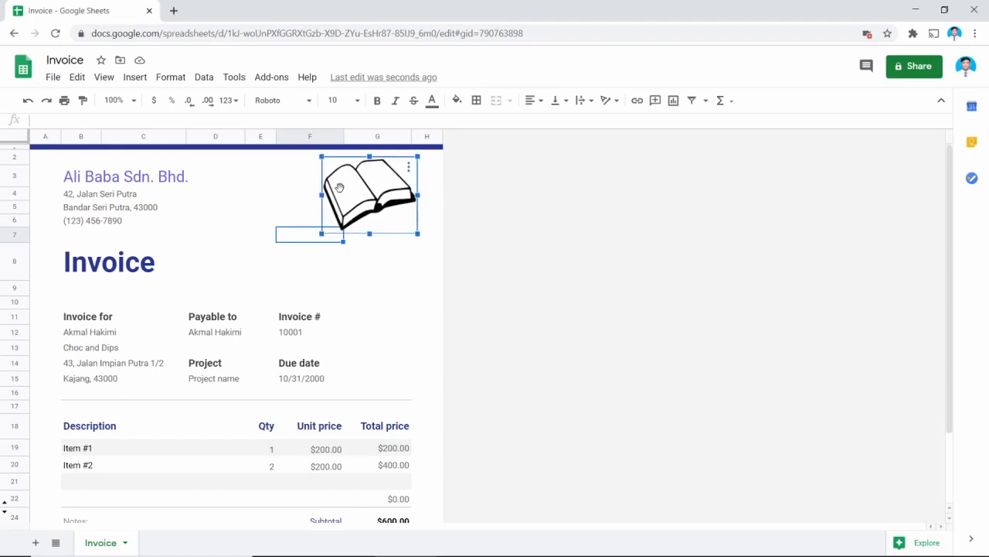
{"action": "left_click", "coordinate": [263, 203]}
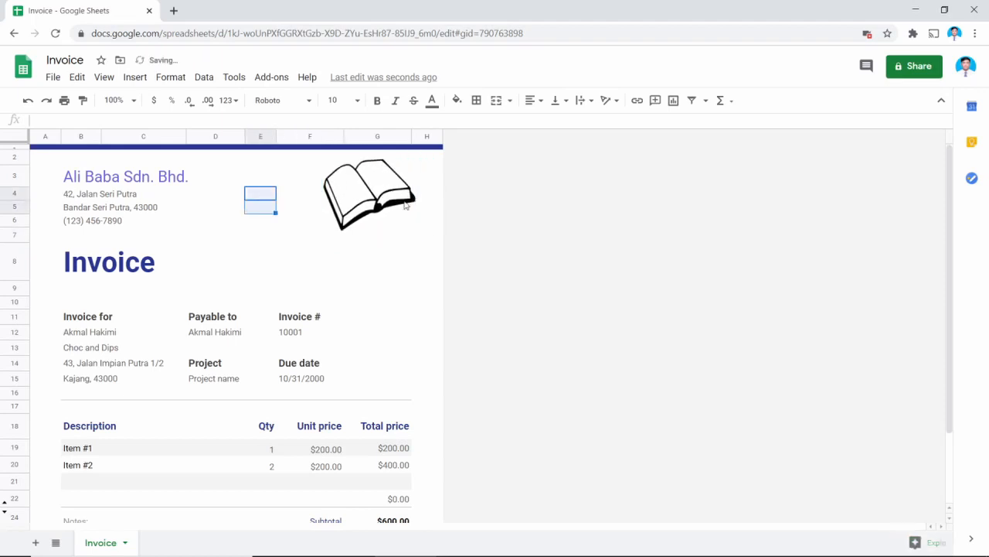
{"action": "left_click", "coordinate": [263, 272]}
{"action": "left_click", "coordinate": [151, 160]}
Step: Fill the Description header cell in row 18 with gray
{"action": "scroll", "coordinate": [178, 363], "scroll_direction": "down", "scroll_amount": 1}
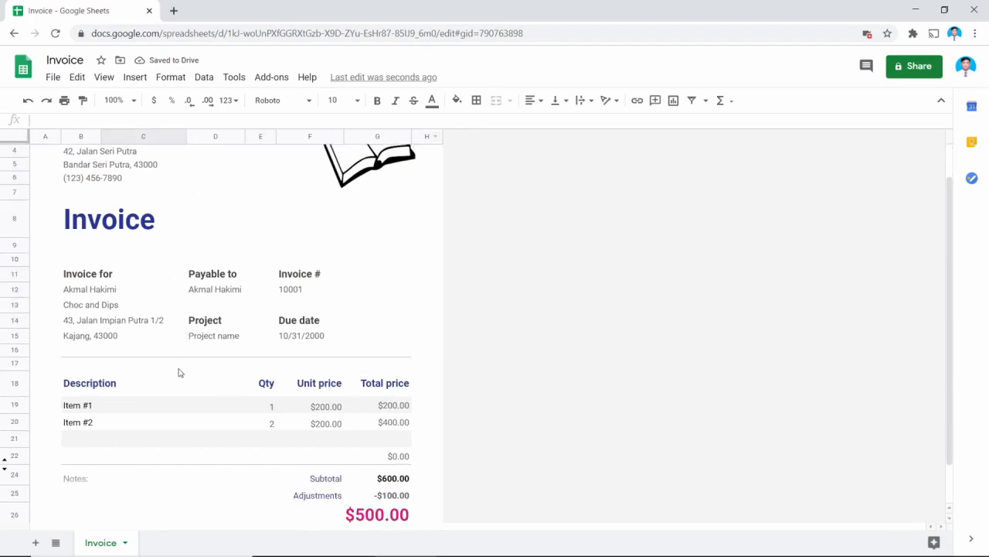
{"action": "left_click", "coordinate": [130, 382]}
{"action": "scroll", "coordinate": [216, 359], "scroll_direction": "down", "scroll_amount": 1}
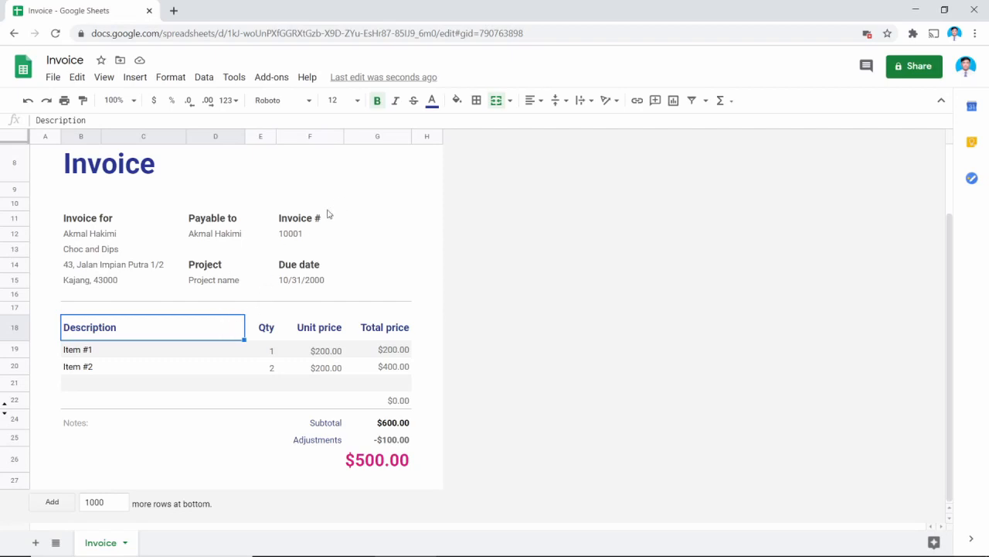
{"action": "left_click", "coordinate": [463, 102]}
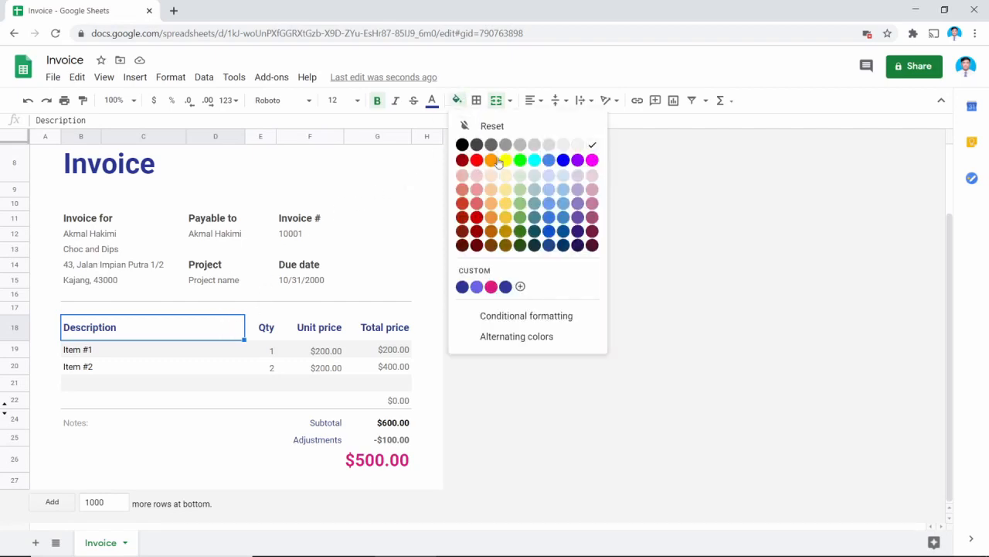
{"action": "left_click", "coordinate": [536, 147]}
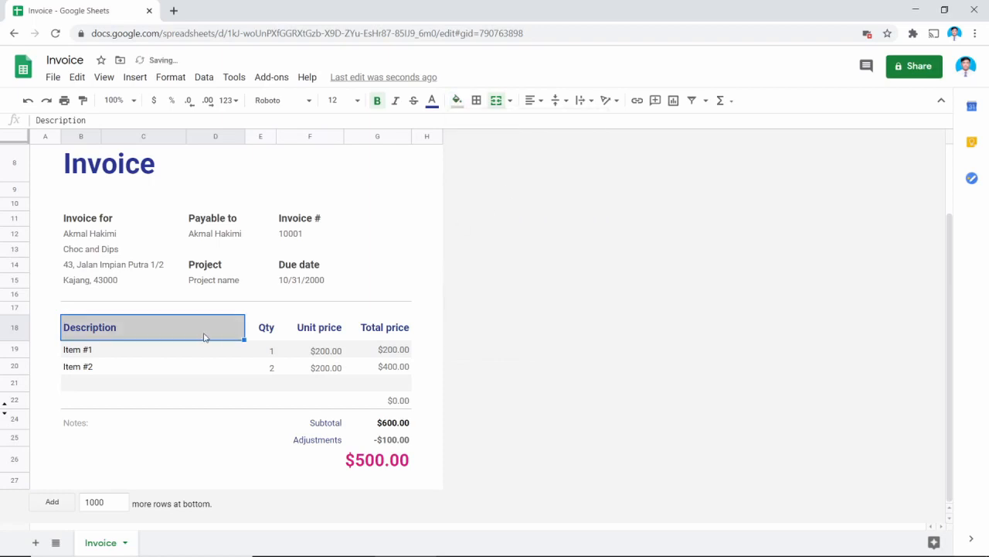
Step: Fill the whole table header row from Description to Total price with the same gray
{"action": "left_click_drag", "start_coordinate": [202, 336], "coordinate": [371, 330]}
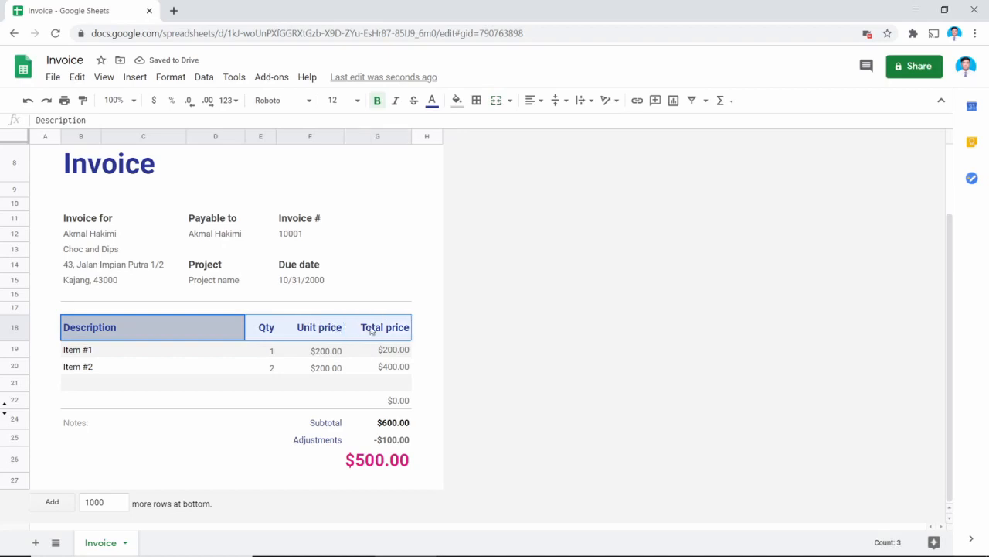
{"action": "left_click", "coordinate": [457, 99]}
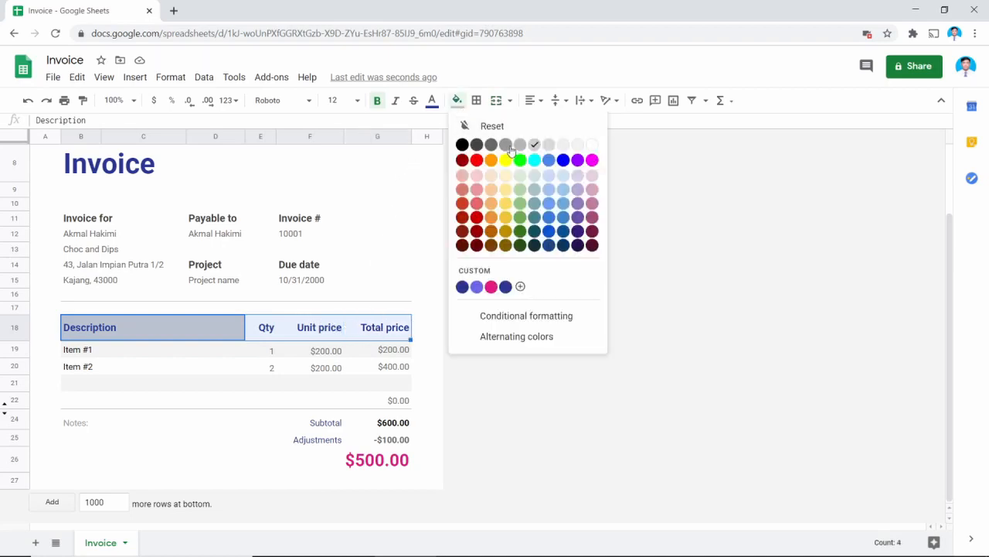
{"action": "left_click", "coordinate": [536, 147]}
{"action": "left_click", "coordinate": [297, 337]}
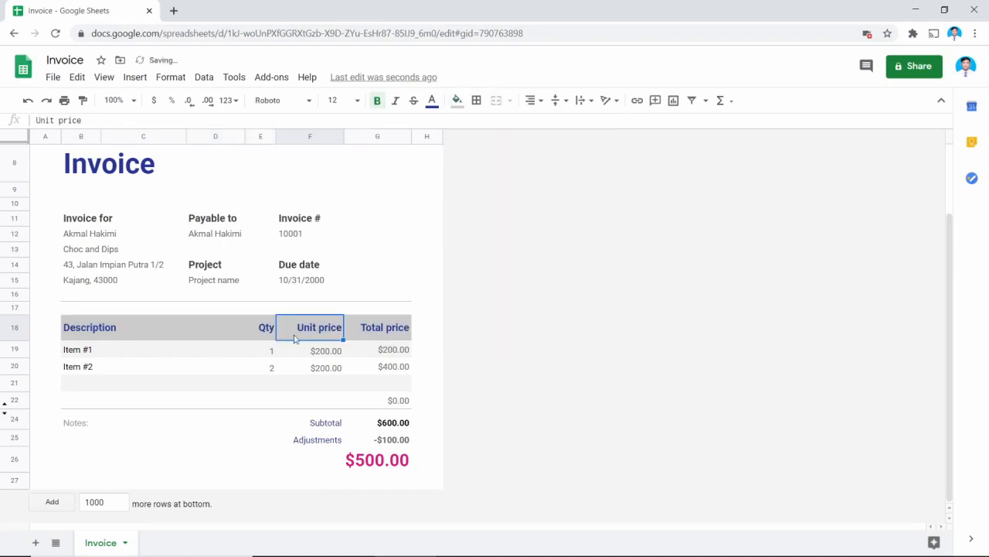
Step: Apply all borders to the header cells from Description to Total price in row 18
{"action": "left_click", "coordinate": [208, 334]}
{"action": "left_click_drag", "start_coordinate": [230, 328], "coordinate": [375, 338]}
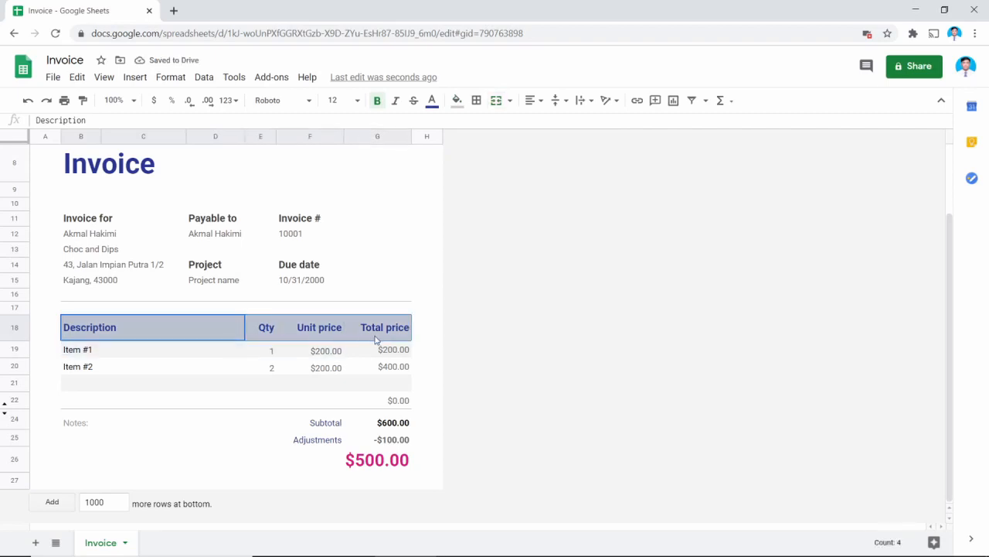
{"action": "left_click", "coordinate": [477, 102]}
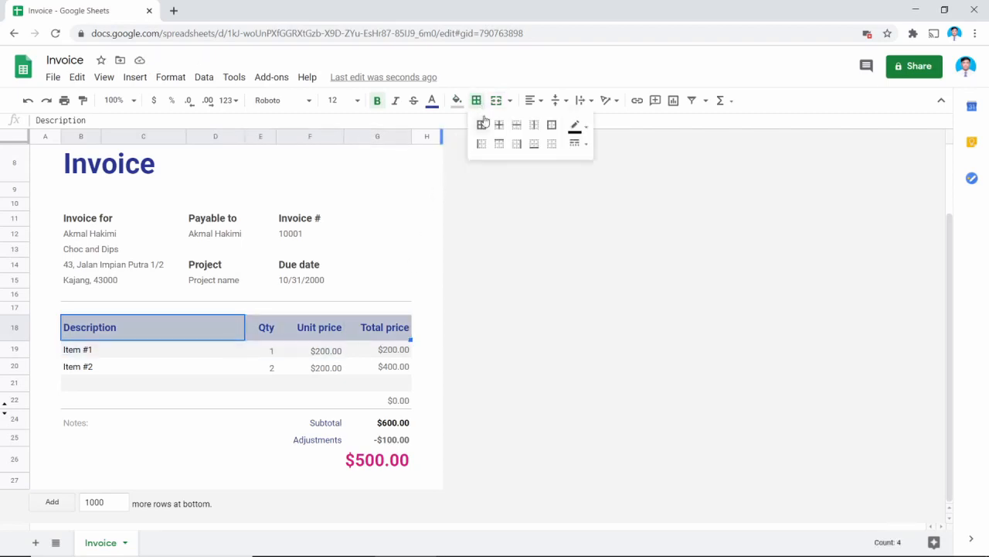
{"action": "left_click", "coordinate": [481, 128]}
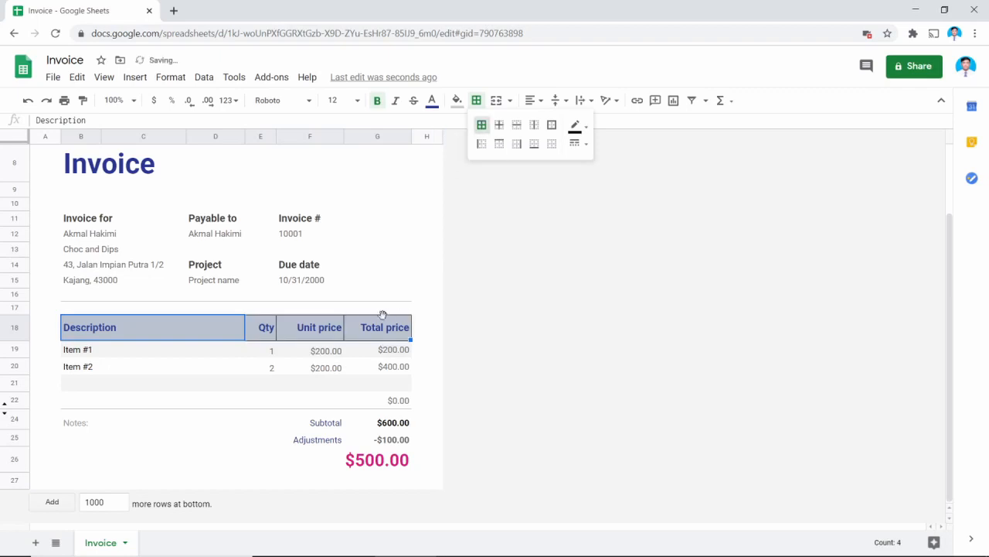
{"action": "left_click", "coordinate": [381, 327]}
{"action": "left_click", "coordinate": [266, 366]}
{"action": "left_click", "coordinate": [329, 370]}
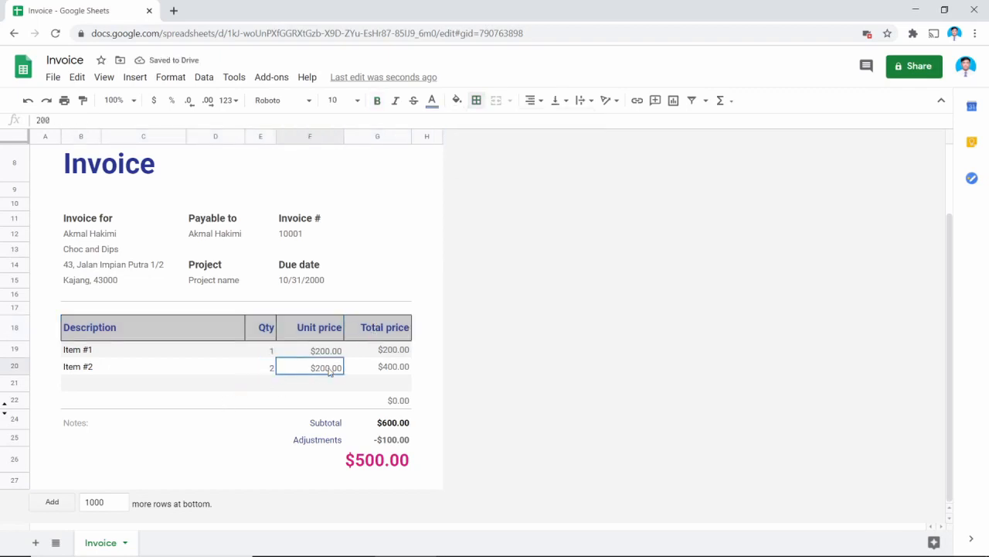
{"action": "left_click", "coordinate": [280, 400]}
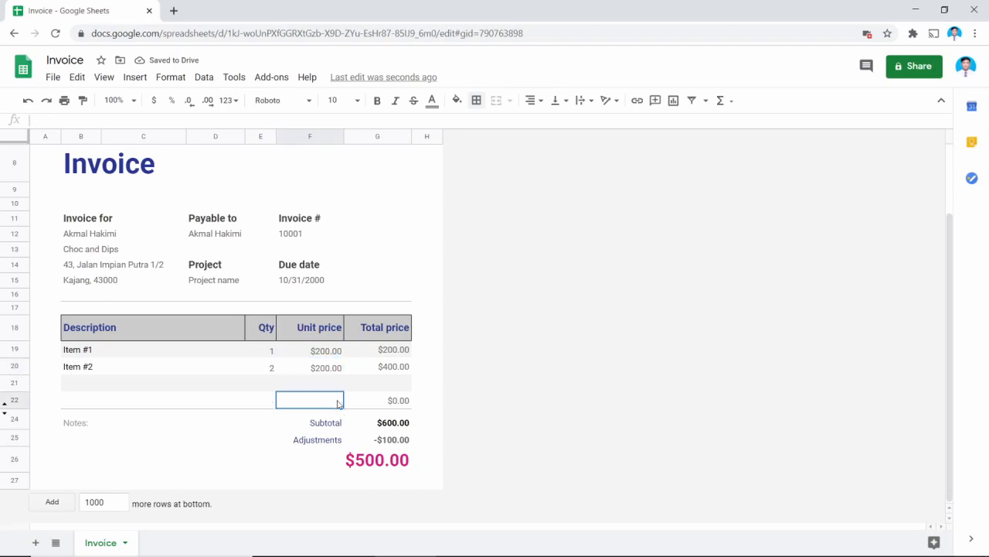
{"action": "left_click", "coordinate": [398, 401]}
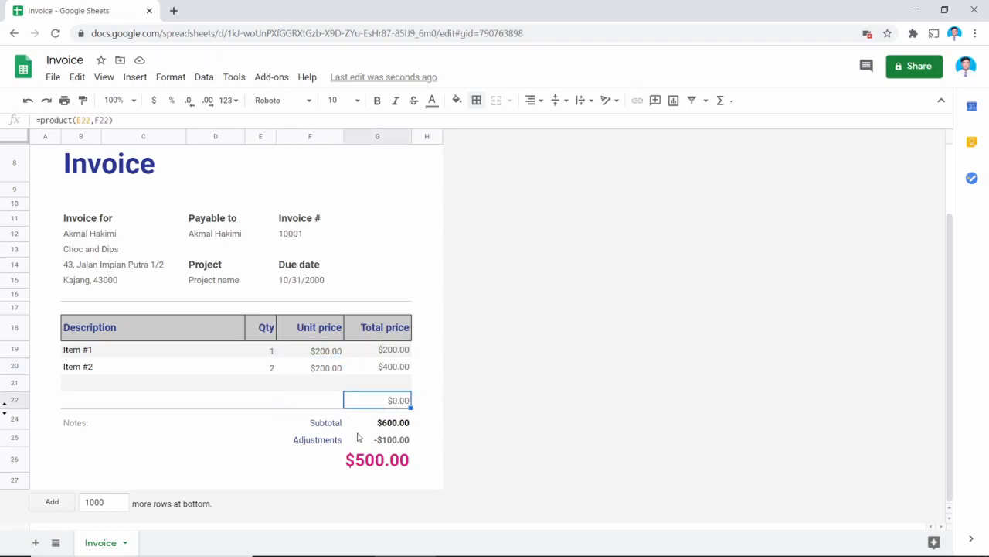
{"action": "scroll", "coordinate": [130, 282], "scroll_direction": "up", "scroll_amount": 3}
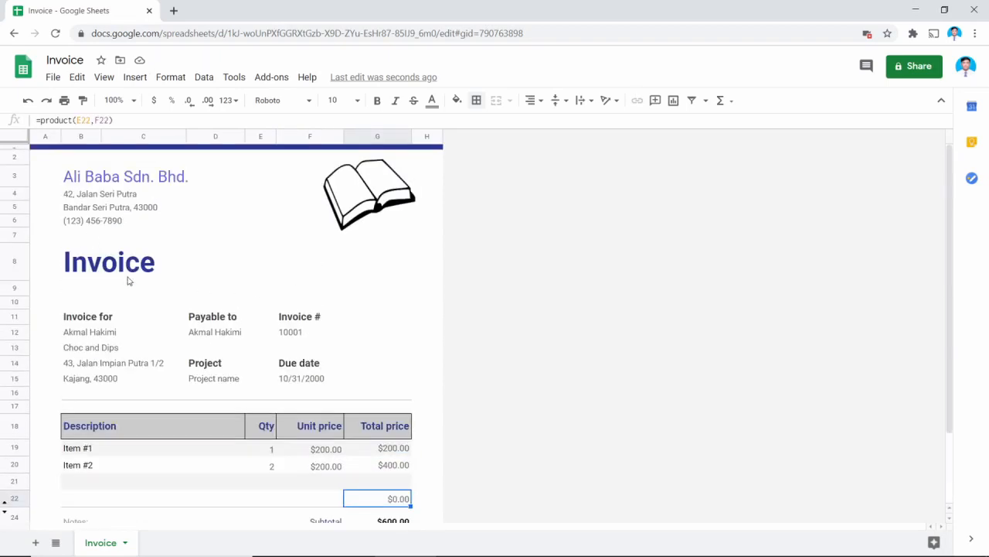
{"action": "left_click", "coordinate": [129, 264]}
{"action": "left_click", "coordinate": [131, 235]}
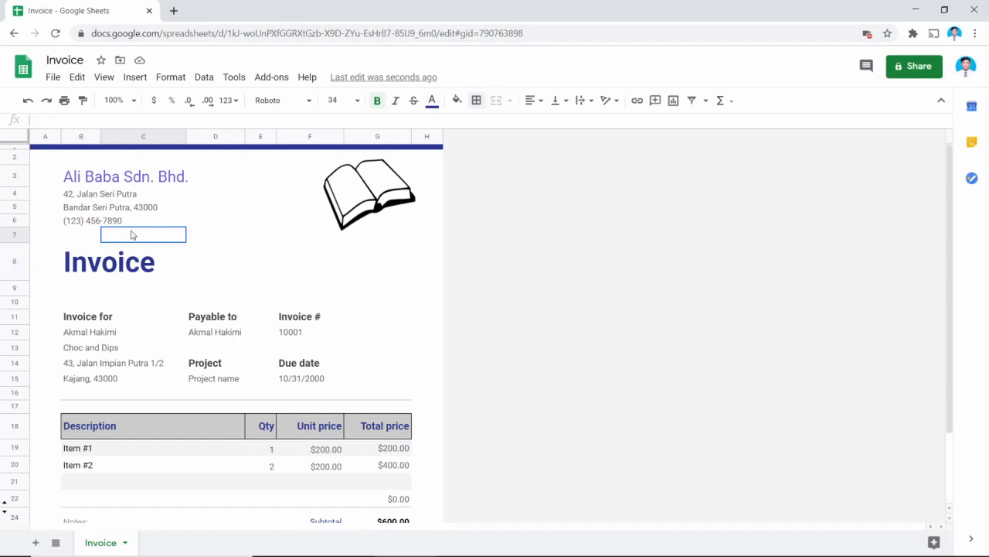
{"action": "left_click", "coordinate": [80, 235]}
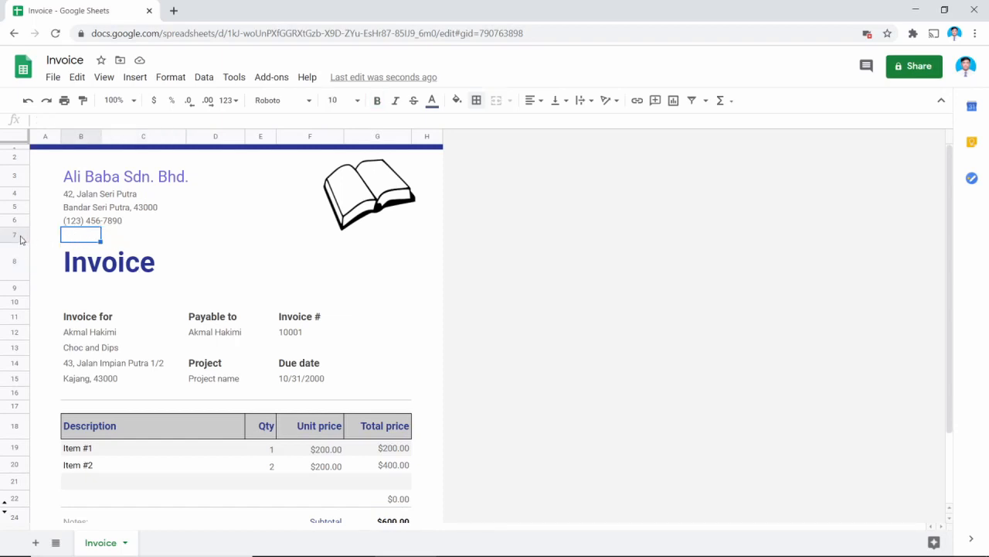
Step: Delete the empty row 9 between the Invoice title and the Invoice for block
{"action": "left_click", "coordinate": [91, 295]}
{"action": "left_click", "coordinate": [23, 288]}
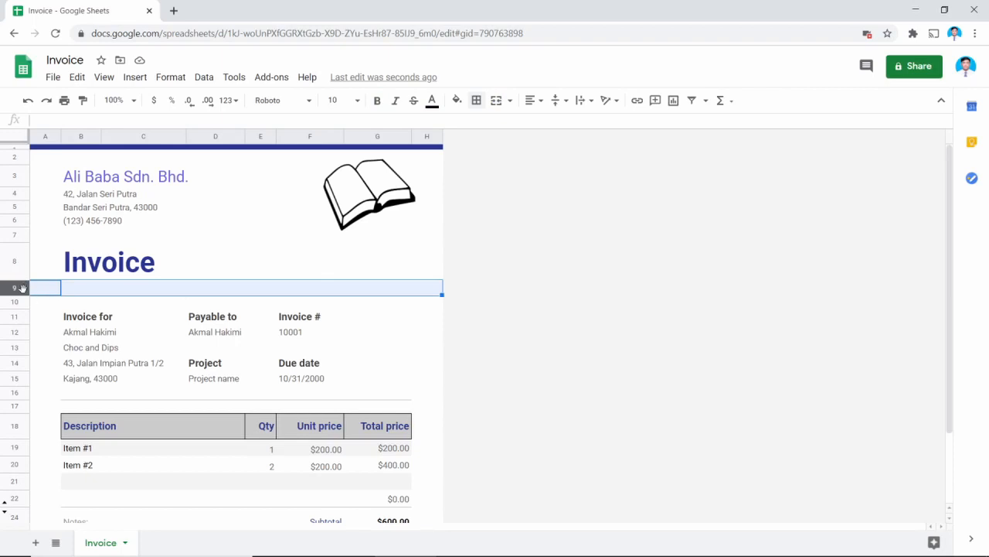
{"action": "right_click", "coordinate": [23, 288]}
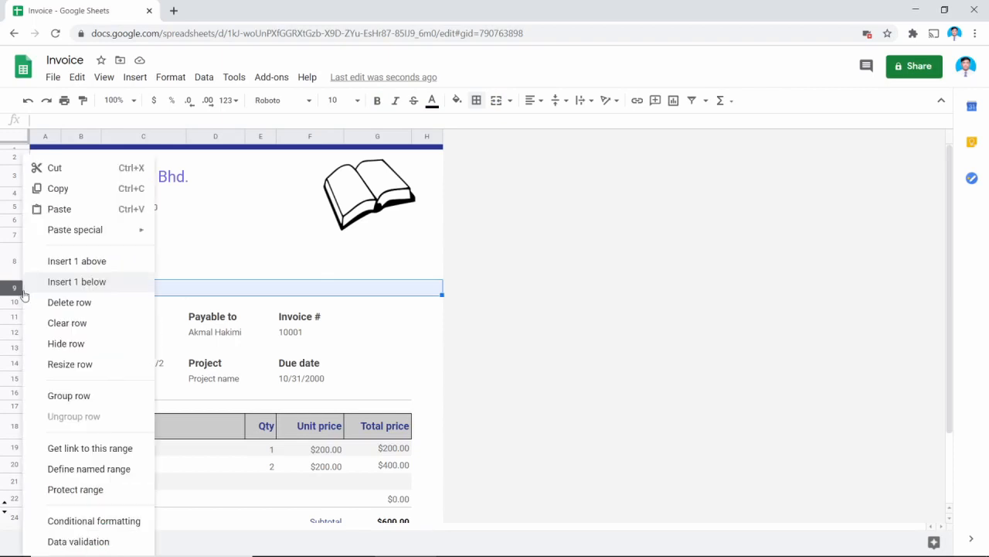
{"action": "left_click", "coordinate": [82, 302]}
{"action": "left_click", "coordinate": [289, 267]}
{"action": "scroll", "coordinate": [177, 241], "scroll_direction": "down", "scroll_amount": 2}
{"action": "scroll", "coordinate": [207, 277], "scroll_direction": "up", "scroll_amount": 2}
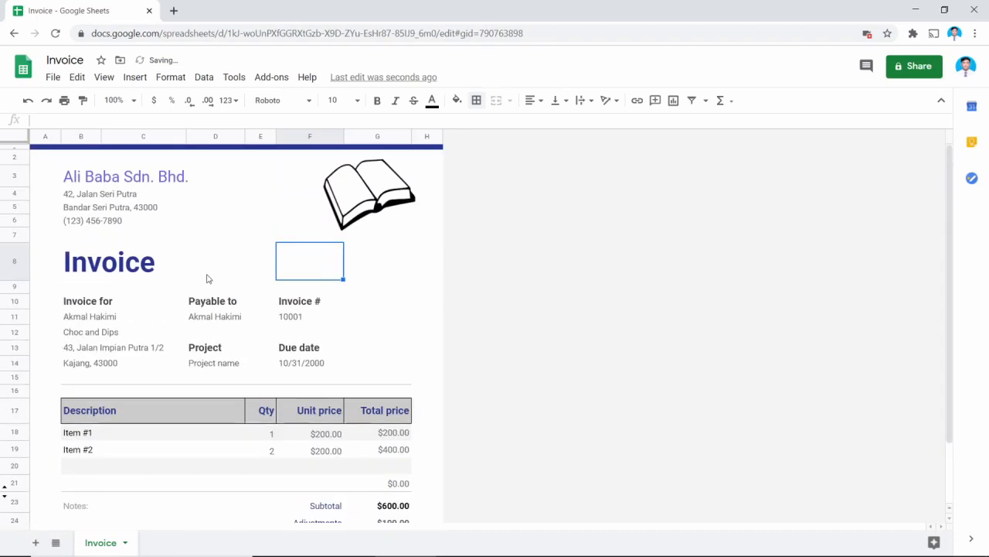
{"action": "scroll", "coordinate": [178, 325], "scroll_direction": "down", "scroll_amount": 2}
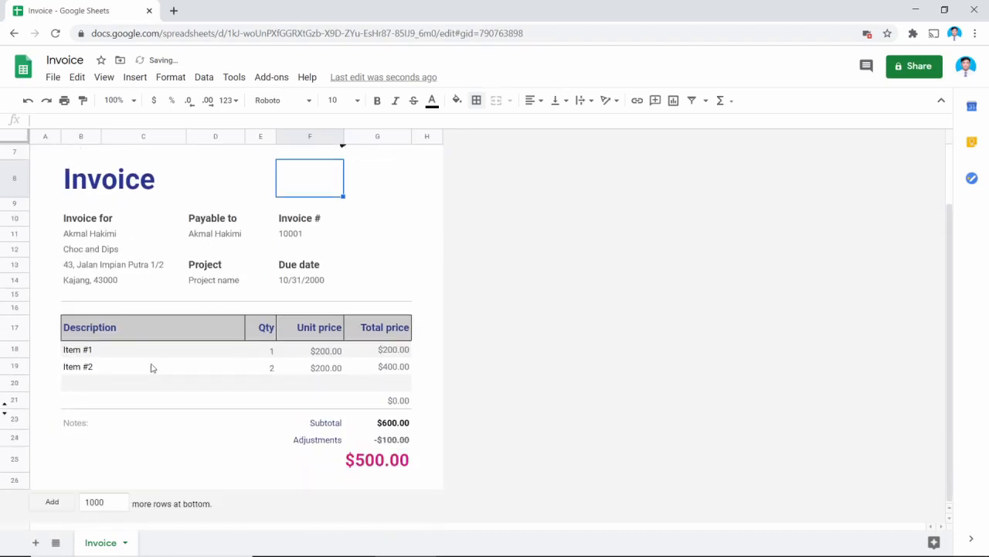
{"action": "left_click", "coordinate": [379, 464]}
{"action": "scroll", "coordinate": [239, 328], "scroll_direction": "up", "scroll_amount": 2}
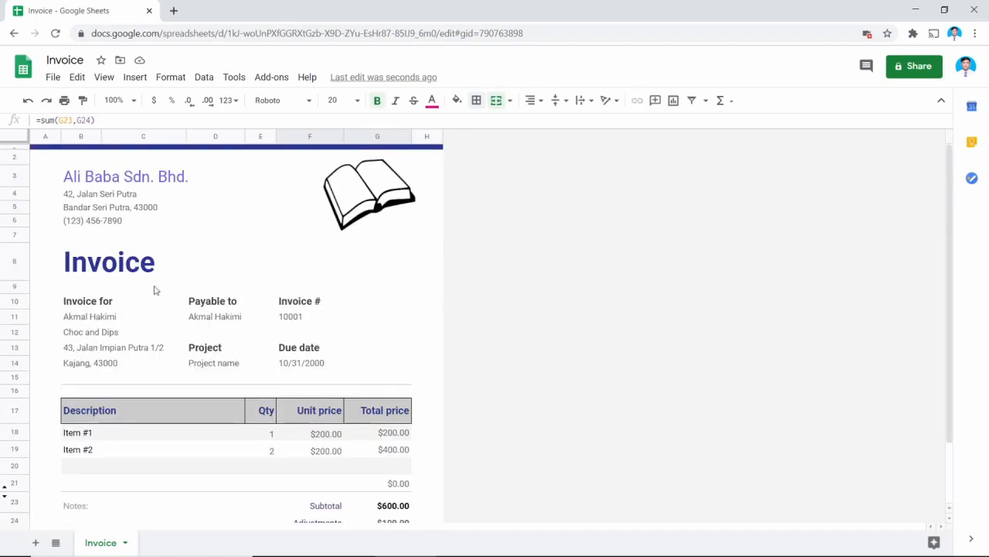
{"action": "left_click", "coordinate": [211, 318]}
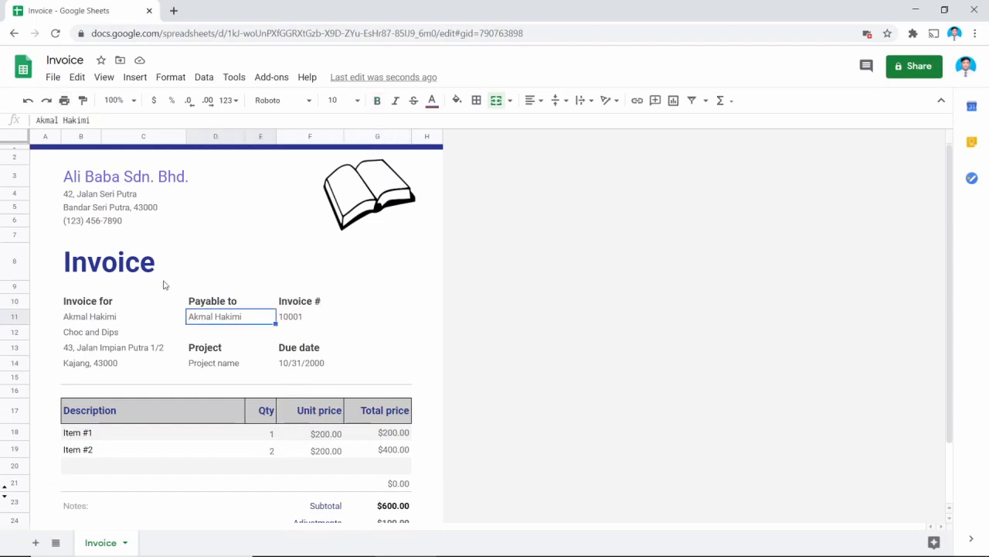
{"action": "left_click", "coordinate": [144, 266]}
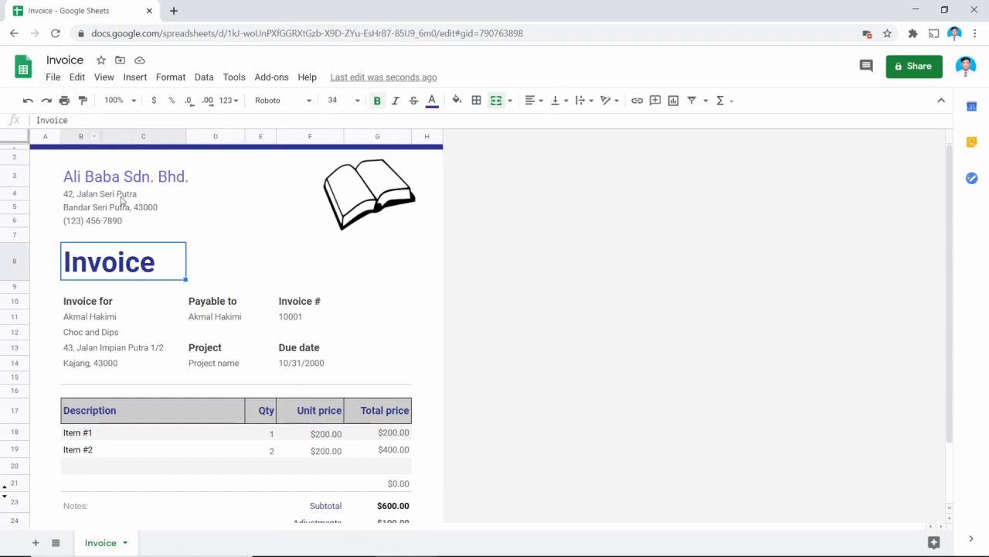
{"action": "scroll", "coordinate": [122, 201], "scroll_direction": "down", "scroll_amount": 2}
{"action": "scroll", "coordinate": [126, 280], "scroll_direction": "up", "scroll_amount": 2}
Step: Preview the invoice's print layout in portrait orientation, check the whole page, and leave without printing
{"action": "left_click", "coordinate": [52, 76]}
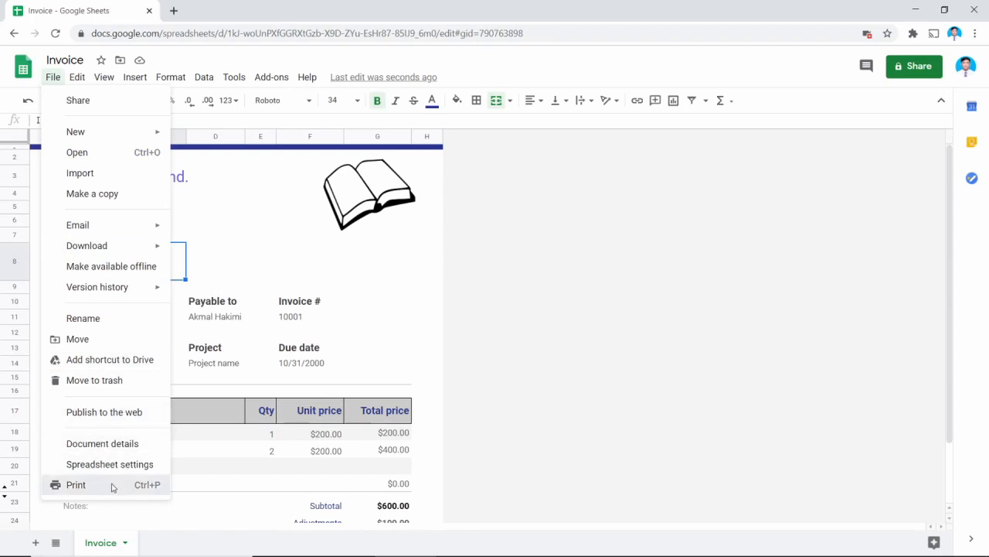
{"action": "left_click", "coordinate": [76, 484]}
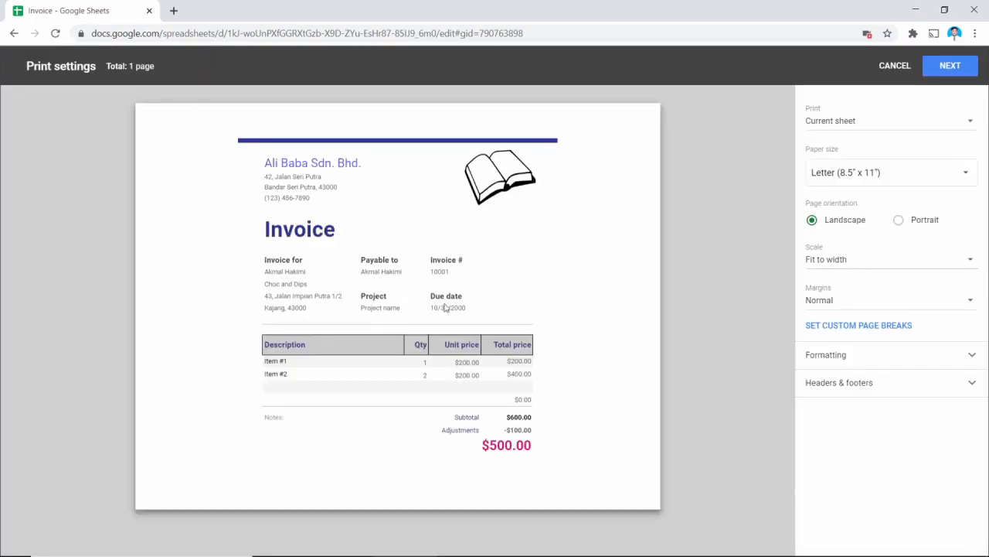
{"action": "left_click", "coordinate": [899, 221]}
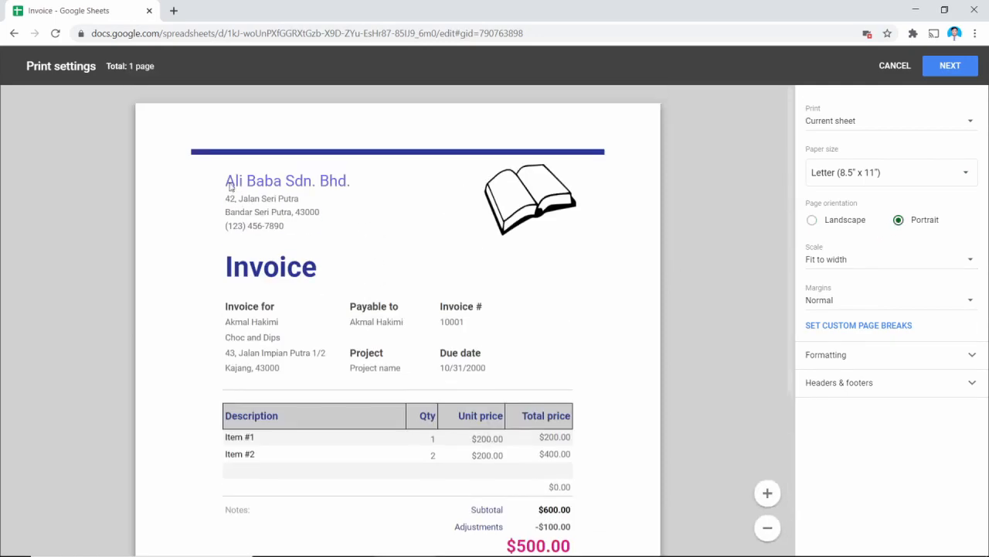
{"action": "scroll", "coordinate": [497, 209], "scroll_direction": "down", "scroll_amount": 3}
{"action": "scroll", "coordinate": [379, 199], "scroll_direction": "up", "scroll_amount": 3}
{"action": "scroll", "coordinate": [614, 400], "scroll_direction": "down", "scroll_amount": 4}
{"action": "scroll", "coordinate": [614, 399], "scroll_direction": "up", "scroll_amount": 4}
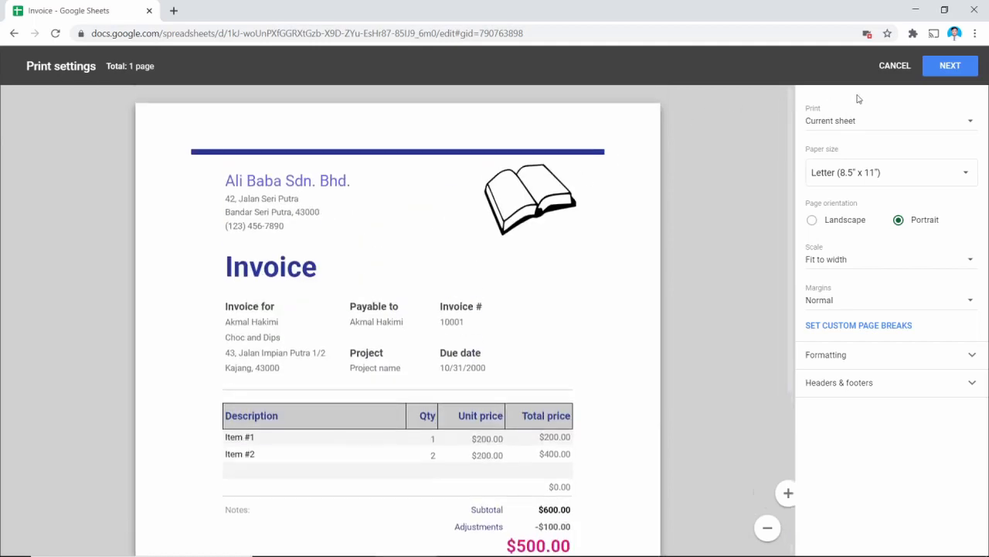
{"action": "left_click", "coordinate": [889, 69]}
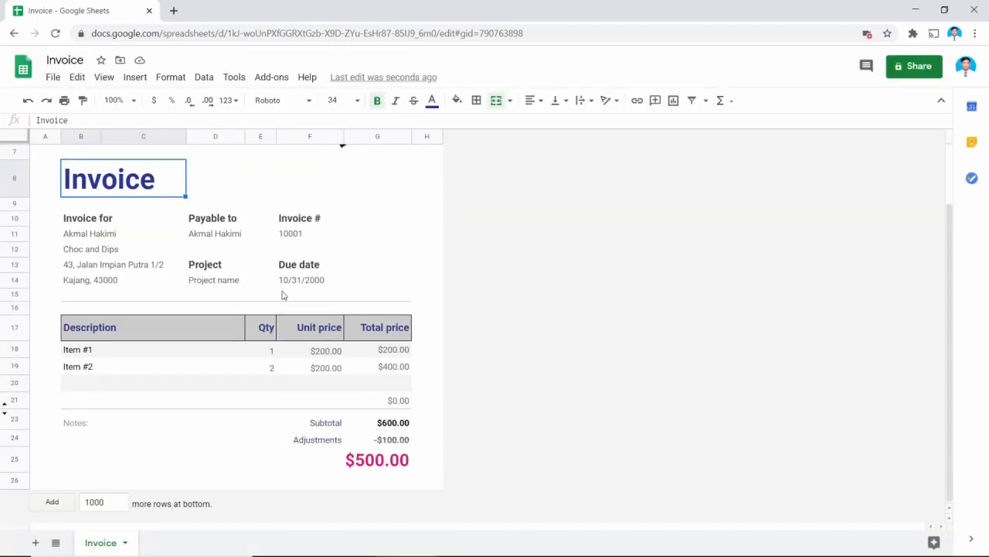
{"action": "scroll", "coordinate": [283, 294], "scroll_direction": "up", "scroll_amount": 2}
{"action": "left_click", "coordinate": [224, 321]}
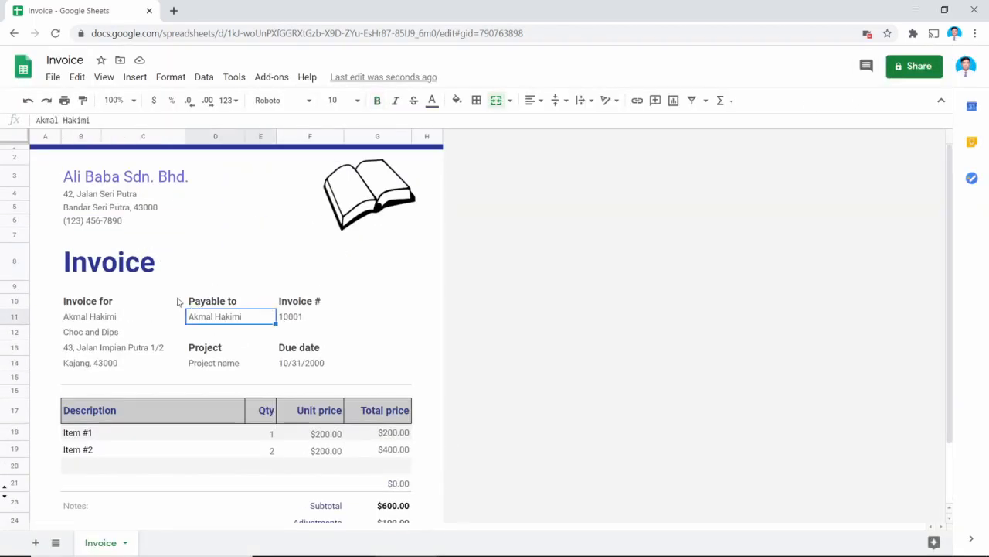
{"action": "left_click_drag", "start_coordinate": [195, 289], "coordinate": [192, 307]}
{"action": "left_click", "coordinate": [119, 277]}
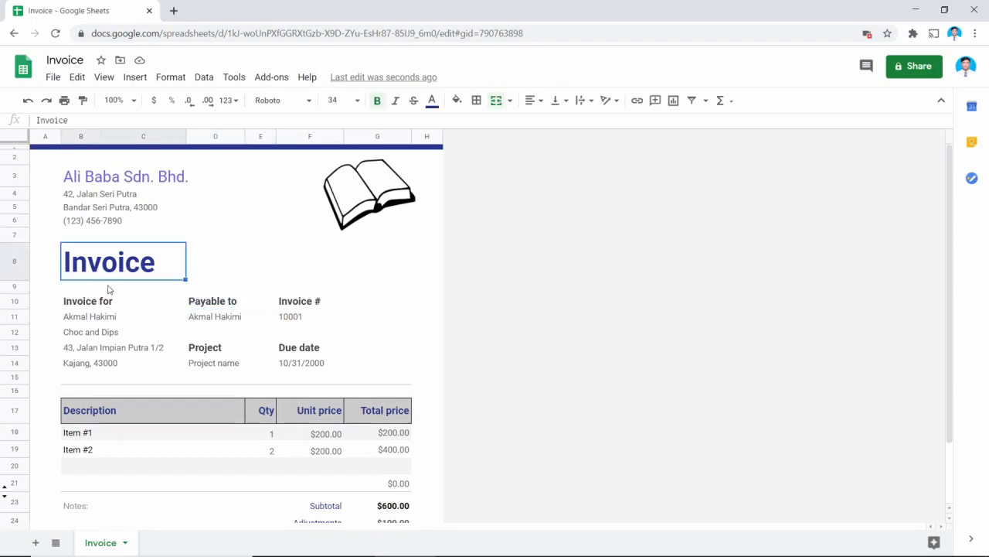
{"action": "left_click", "coordinate": [106, 303]}
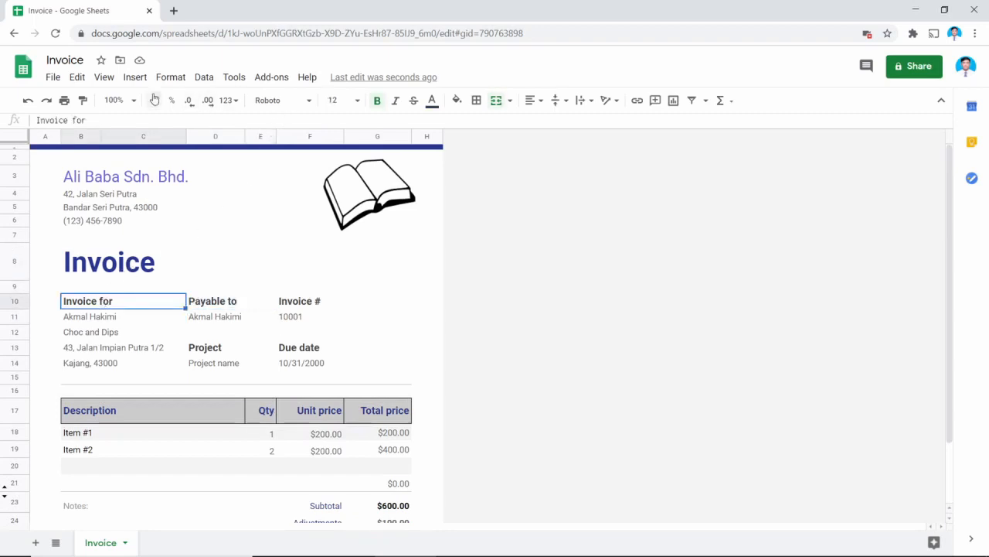
{"action": "scroll", "coordinate": [282, 316], "scroll_direction": "down", "scroll_amount": 2}
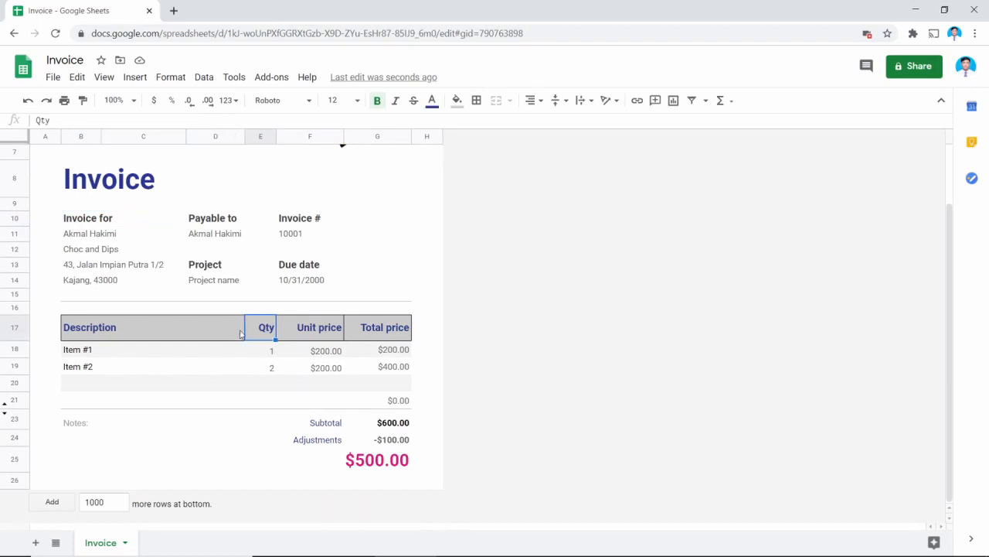
{"action": "left_click", "coordinate": [183, 356]}
{"action": "scroll", "coordinate": [184, 351], "scroll_direction": "up", "scroll_amount": 2}
{"action": "left_click", "coordinate": [334, 436]}
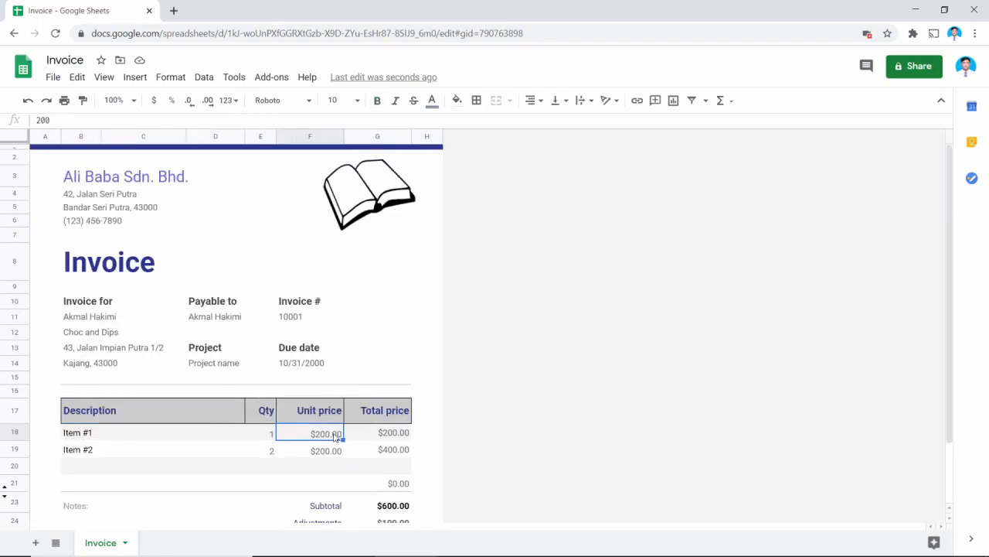
{"action": "double_click", "coordinate": [334, 434]}
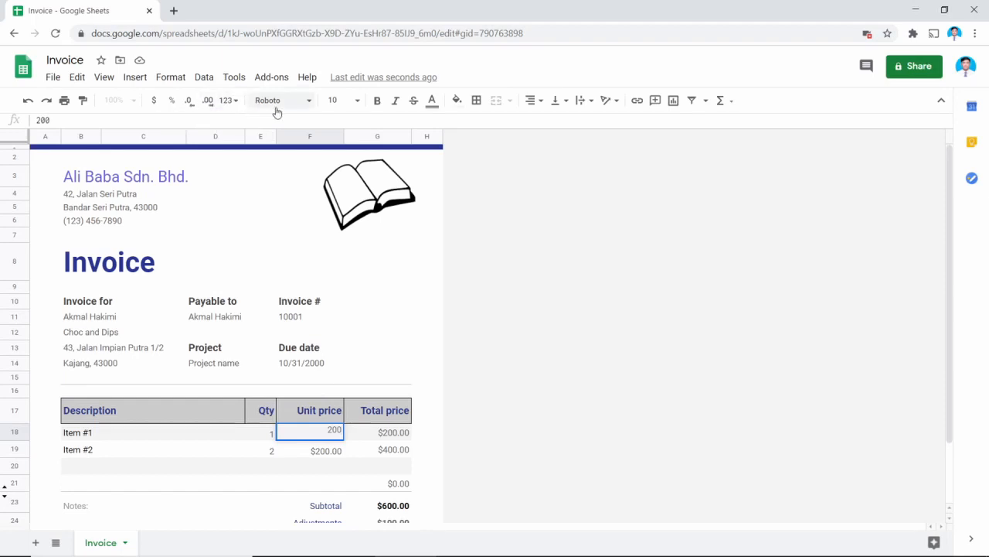
{"action": "left_click", "coordinate": [400, 437]}
Step: Select the unit price, total price and summary cells from F18 to G25
{"action": "left_click_drag", "start_coordinate": [330, 440], "coordinate": [378, 459]}
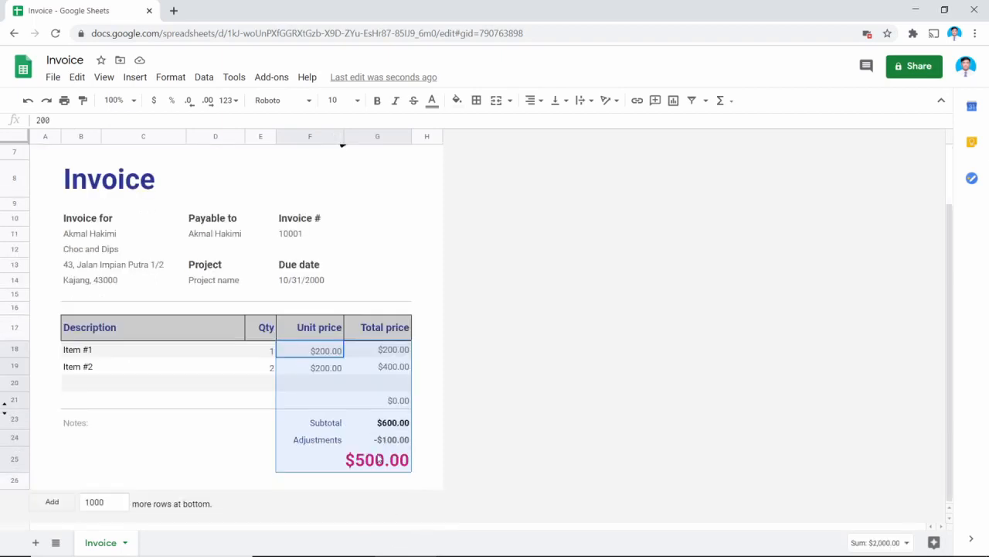
{"action": "scroll", "coordinate": [255, 192], "scroll_direction": "up", "scroll_amount": 2}
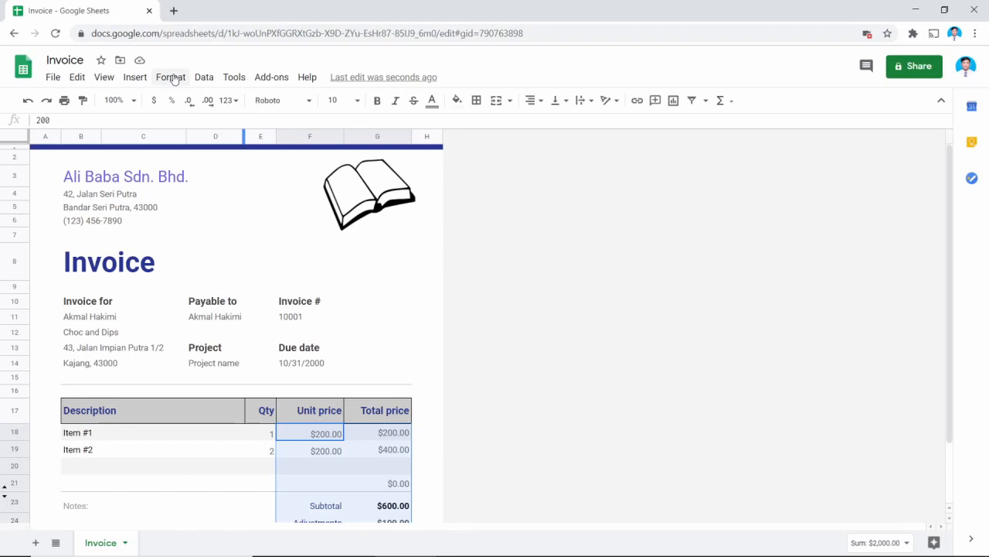
Step: Browse the custom currencies for the selected price cells, pick Malaysian Ringgit, and close the list without applying it
{"action": "left_click", "coordinate": [170, 78]}
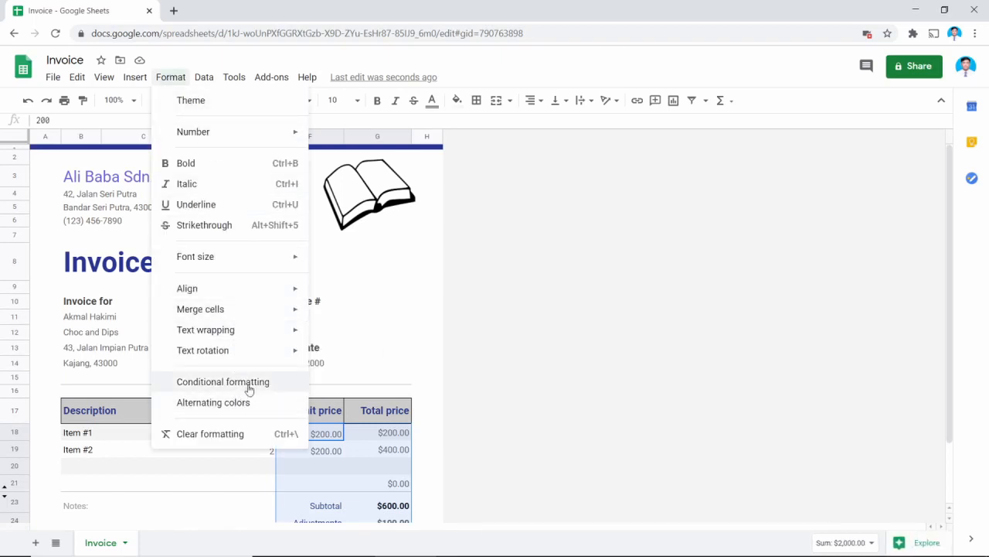
{"action": "mouse_move", "coordinate": [194, 131]}
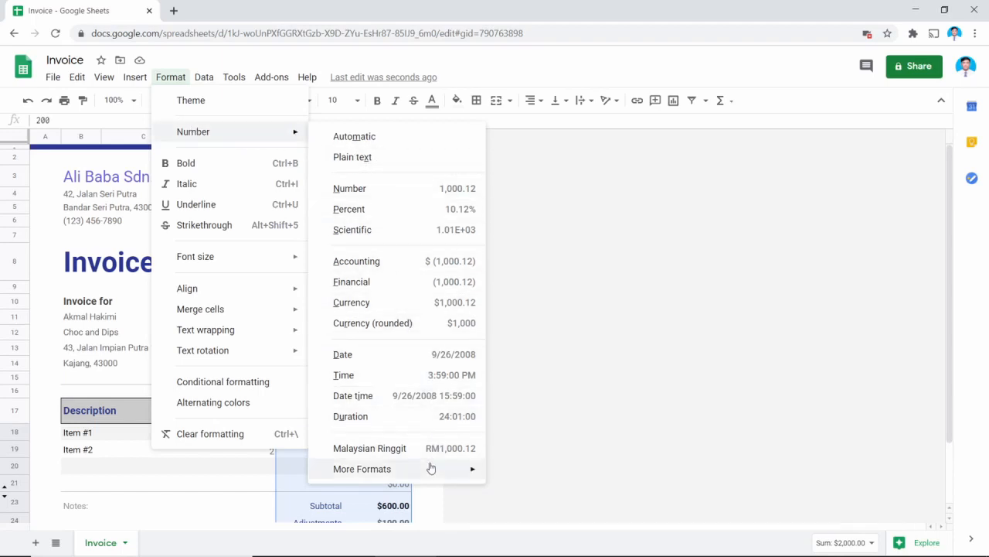
{"action": "mouse_move", "coordinate": [431, 468]}
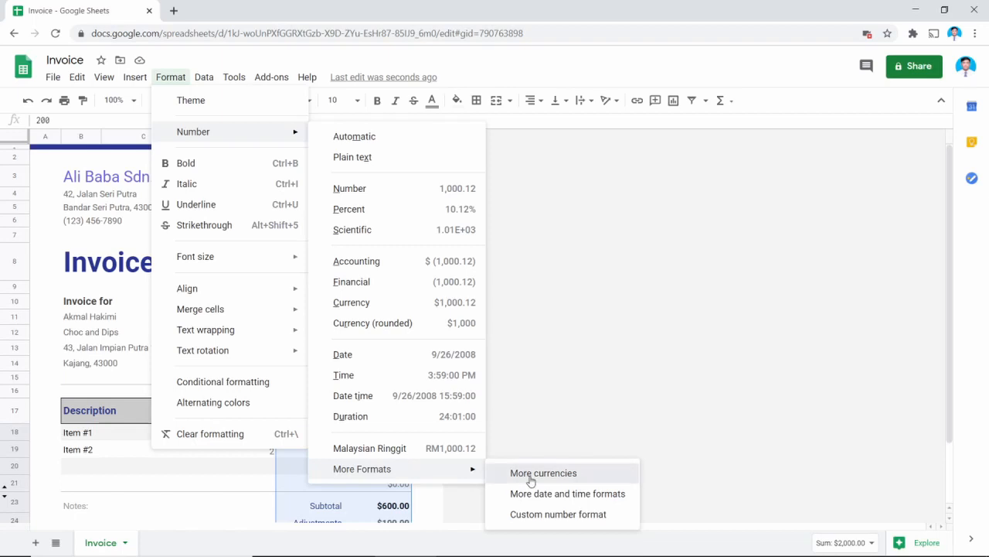
{"action": "left_click", "coordinate": [531, 481]}
{"action": "scroll", "coordinate": [462, 270], "scroll_direction": "down", "scroll_amount": 2}
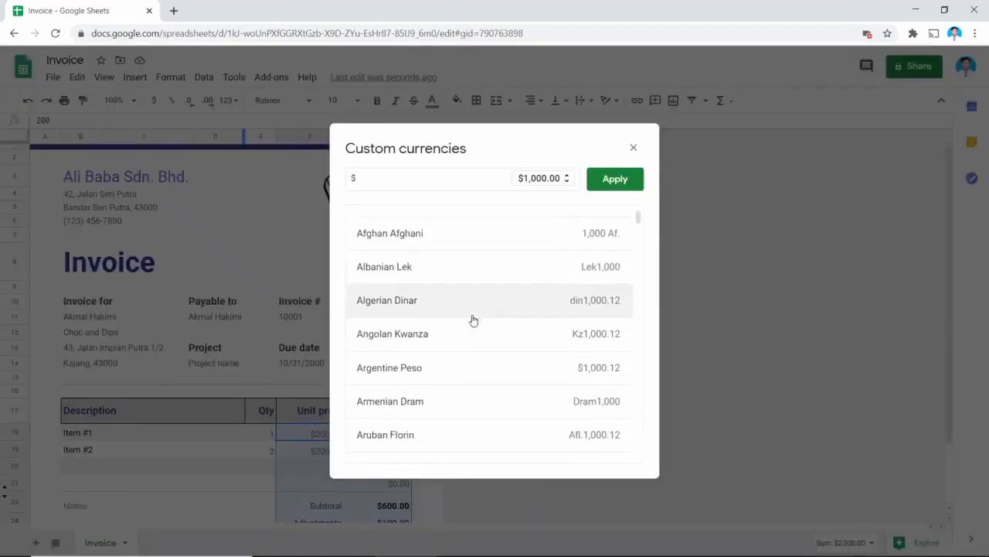
{"action": "scroll", "coordinate": [473, 320], "scroll_direction": "down", "scroll_amount": 10}
{"action": "scroll", "coordinate": [430, 271], "scroll_direction": "down", "scroll_amount": 3}
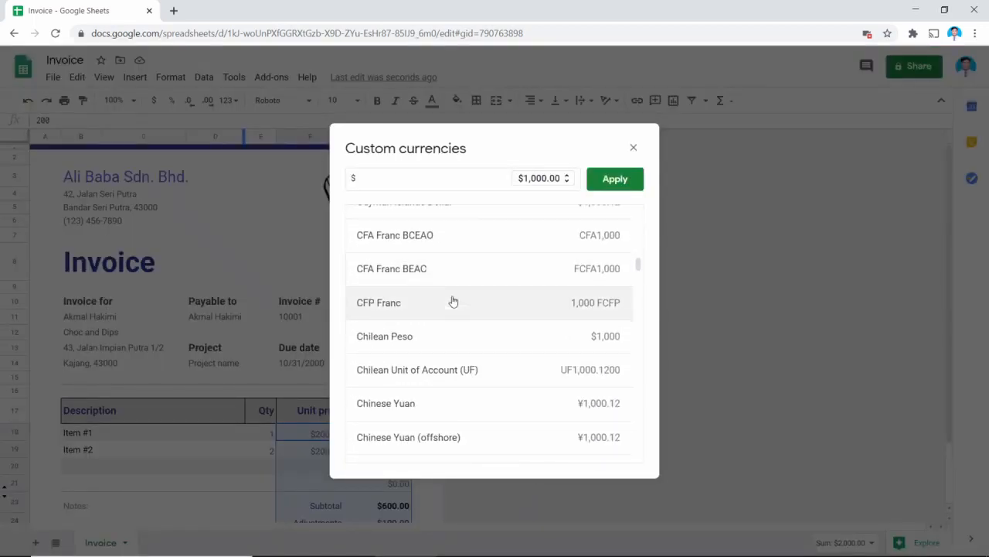
{"action": "scroll", "coordinate": [453, 301], "scroll_direction": "up", "scroll_amount": 15}
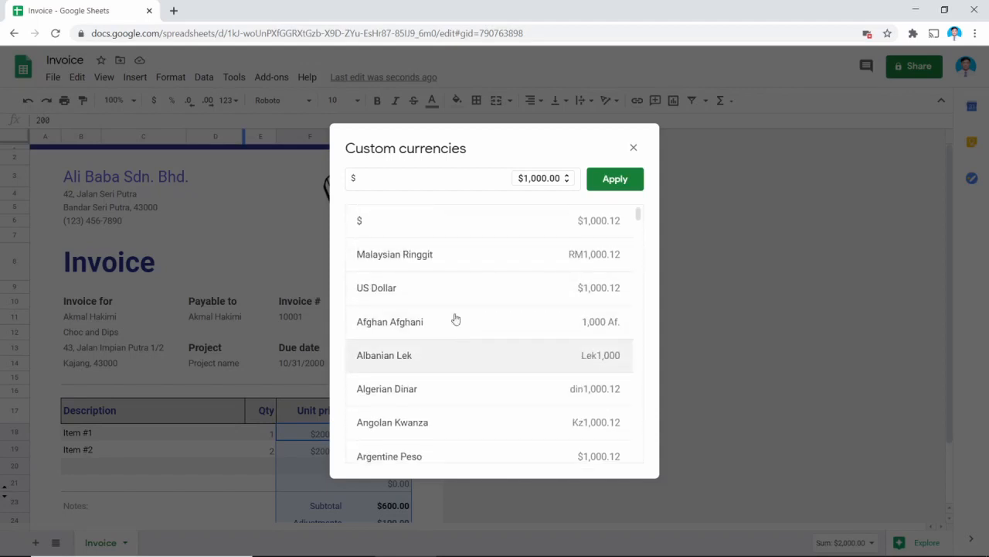
{"action": "scroll", "coordinate": [495, 348], "scroll_direction": "down", "scroll_amount": 3}
{"action": "scroll", "coordinate": [479, 287], "scroll_direction": "up", "scroll_amount": 3}
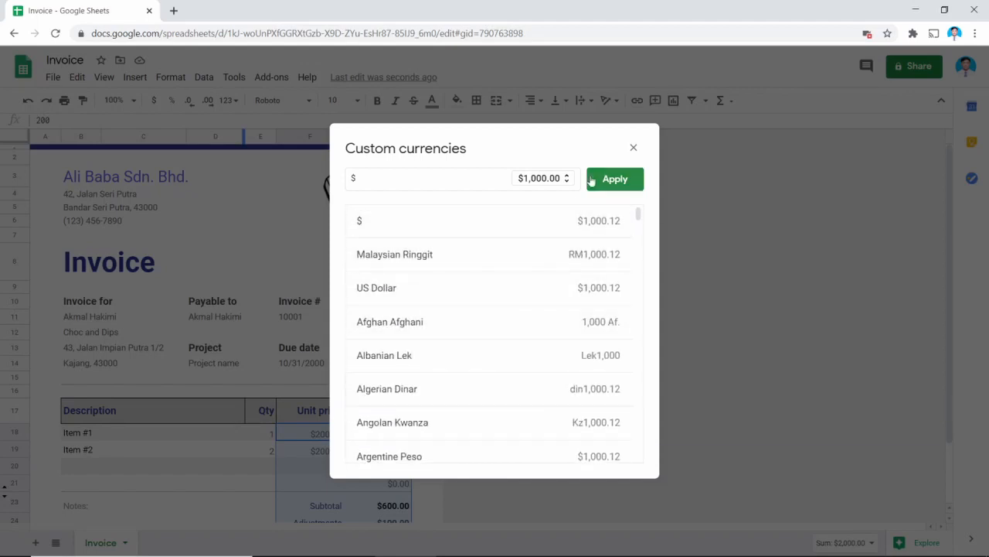
{"action": "left_click", "coordinate": [563, 258]}
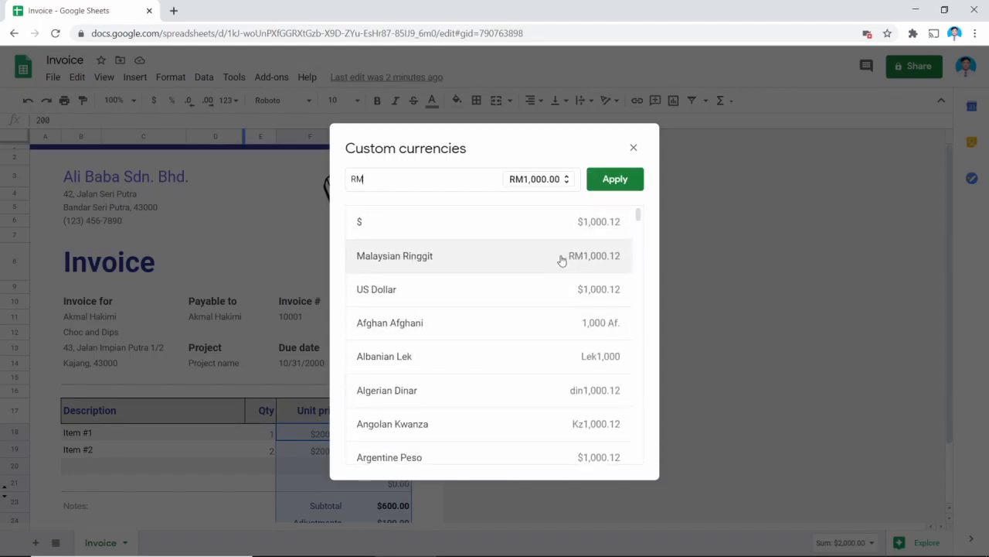
{"action": "left_click", "coordinate": [633, 149]}
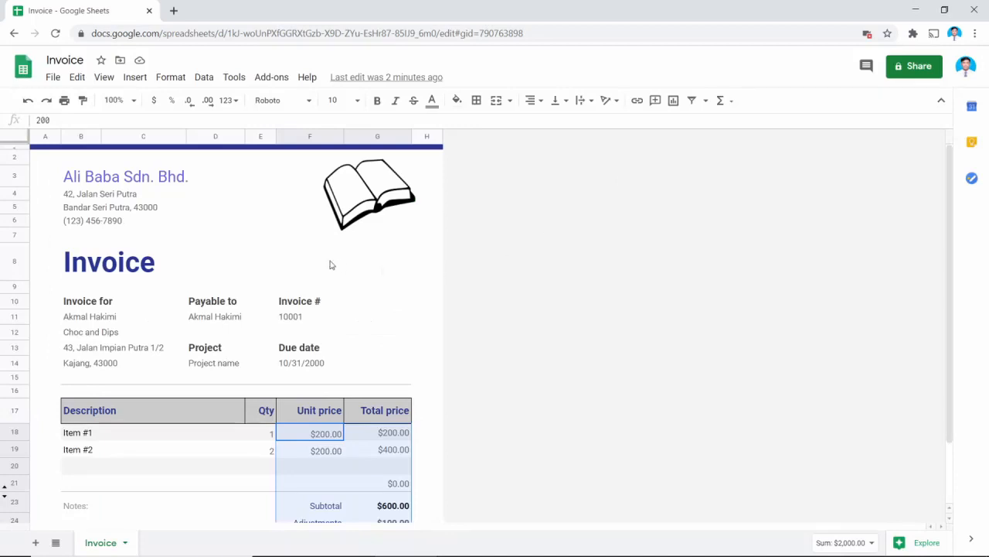
Step: Apply the Malaysian Ringgit number format to the selected unit price, total price and summary cells
{"action": "left_click", "coordinate": [175, 79]}
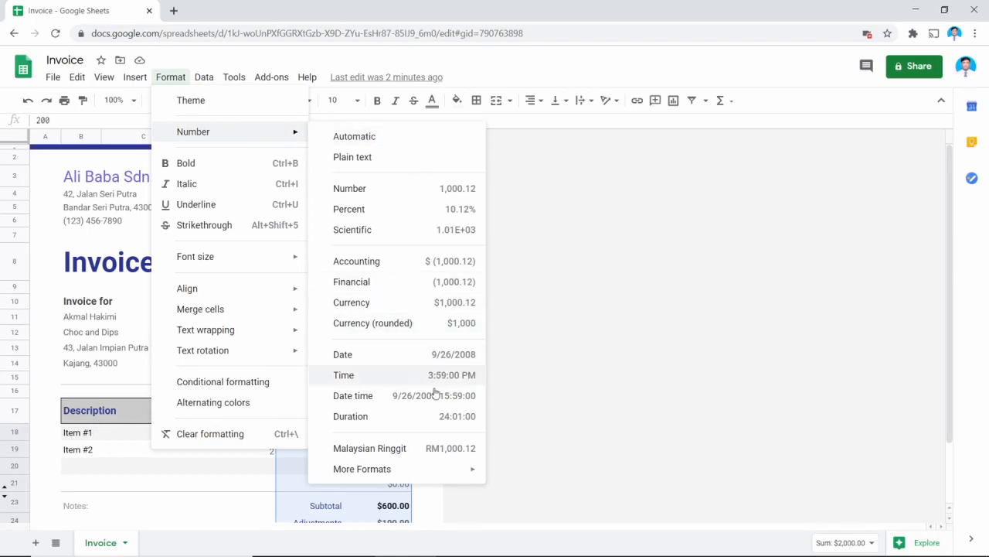
{"action": "left_click", "coordinate": [443, 449]}
{"action": "scroll", "coordinate": [369, 346], "scroll_direction": "down", "scroll_amount": 2}
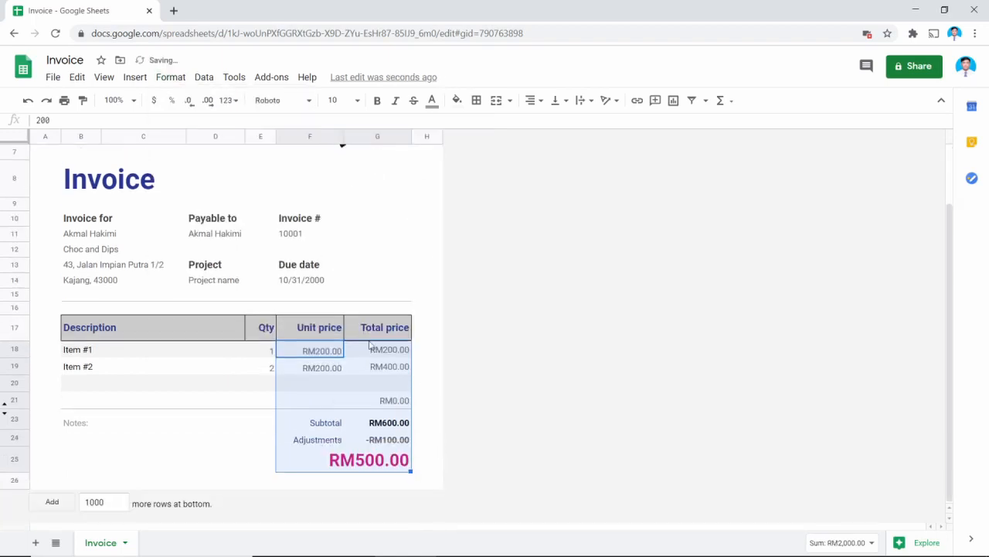
{"action": "left_click", "coordinate": [377, 402]}
{"action": "left_click", "coordinate": [379, 439]}
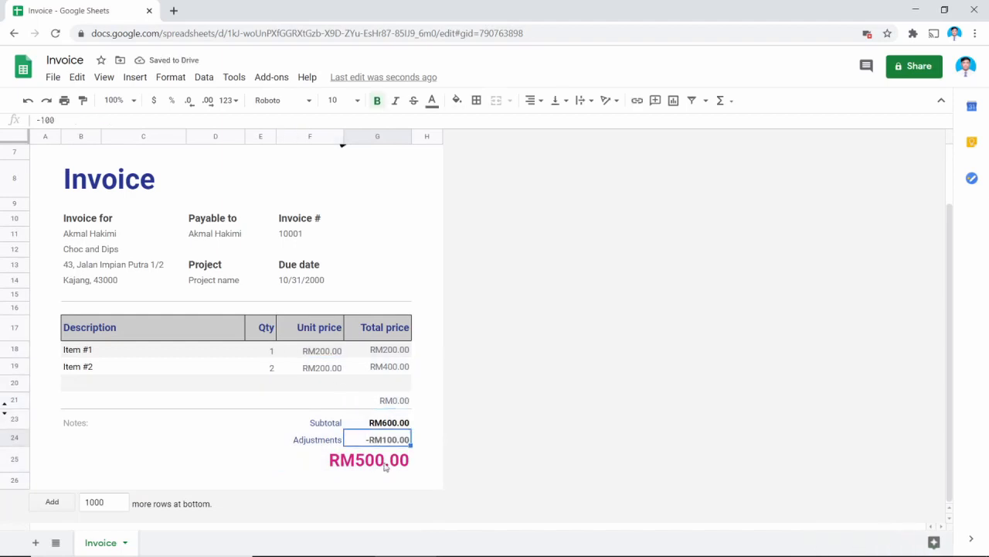
Step: Try cornflower blue and then pure blue as the text colour of the grand total below the adjustments
{"action": "left_click", "coordinate": [370, 458]}
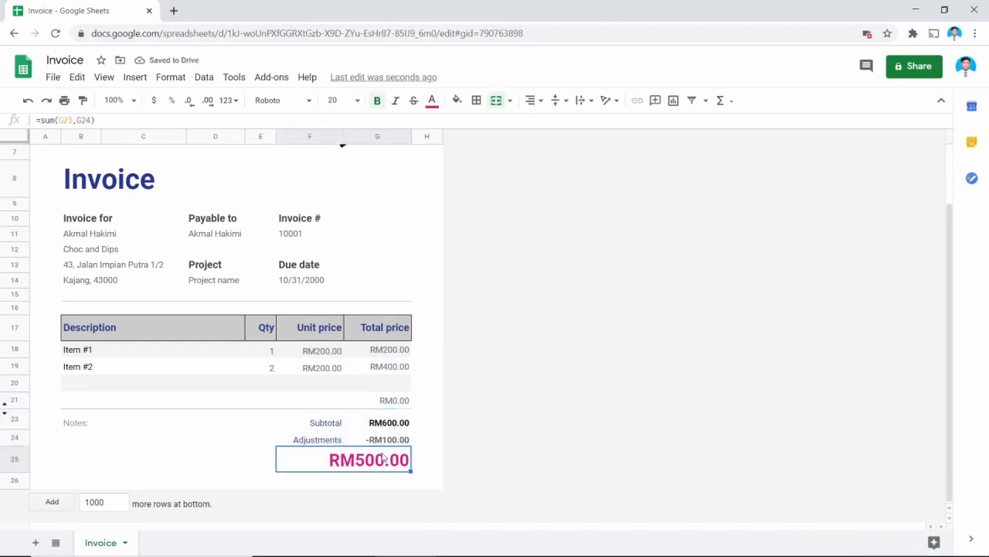
{"action": "double_click", "coordinate": [385, 457]}
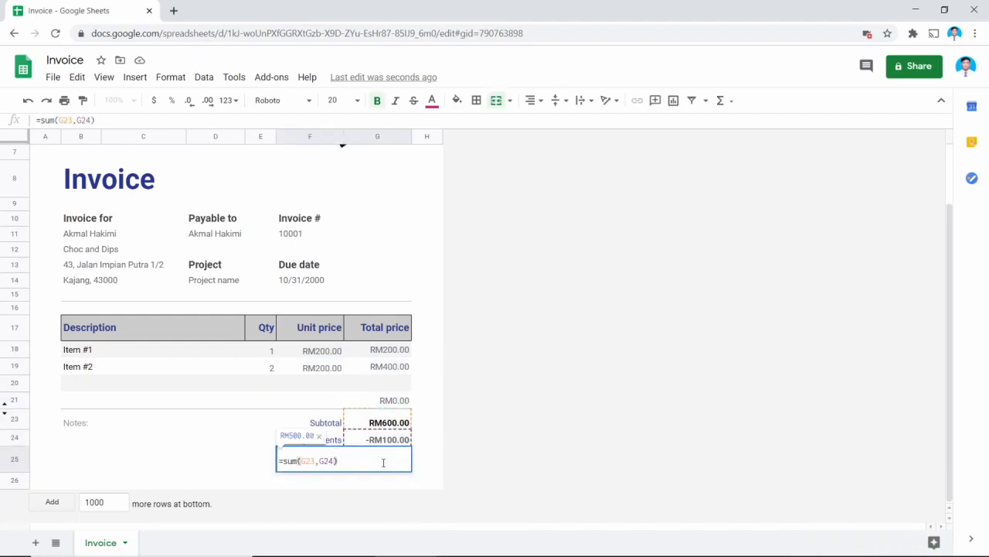
{"action": "left_click", "coordinate": [310, 418]}
{"action": "left_click", "coordinate": [353, 459]}
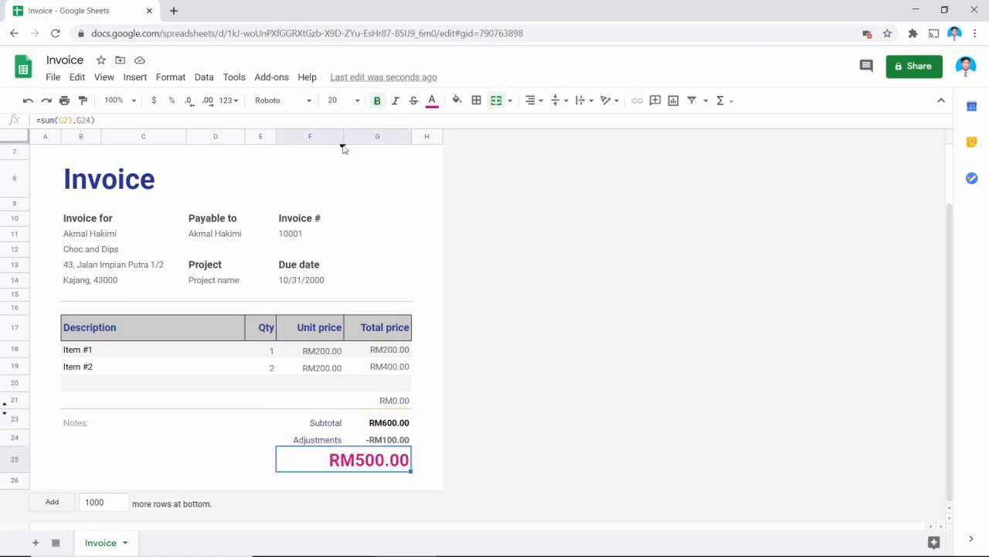
{"action": "left_click", "coordinate": [432, 101]}
{"action": "left_click", "coordinate": [537, 164]}
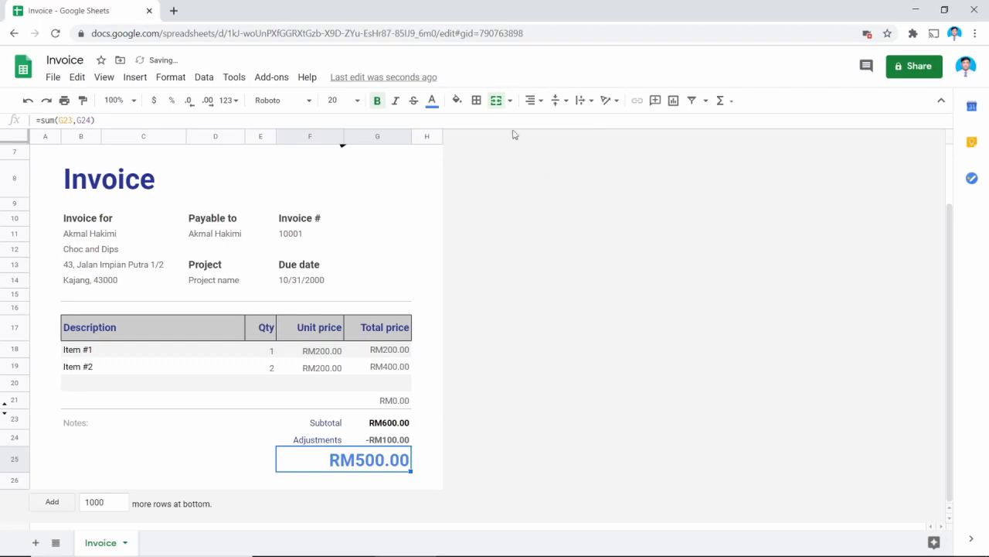
{"action": "left_click", "coordinate": [432, 101]}
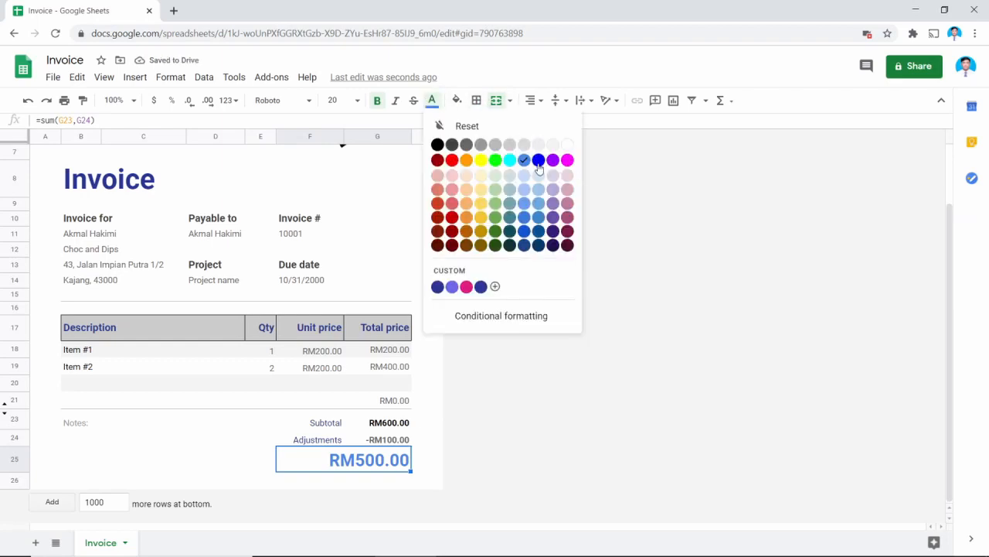
{"action": "left_click", "coordinate": [539, 160]}
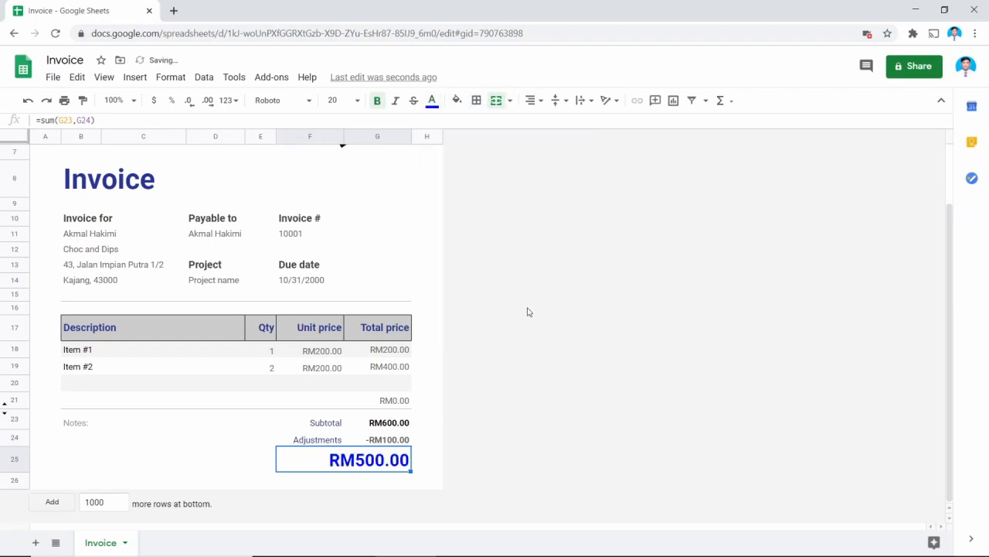
Step: Set the grand total's text colour to black
{"action": "left_click", "coordinate": [433, 102]}
{"action": "left_click", "coordinate": [438, 145]}
{"action": "left_click", "coordinate": [383, 250]}
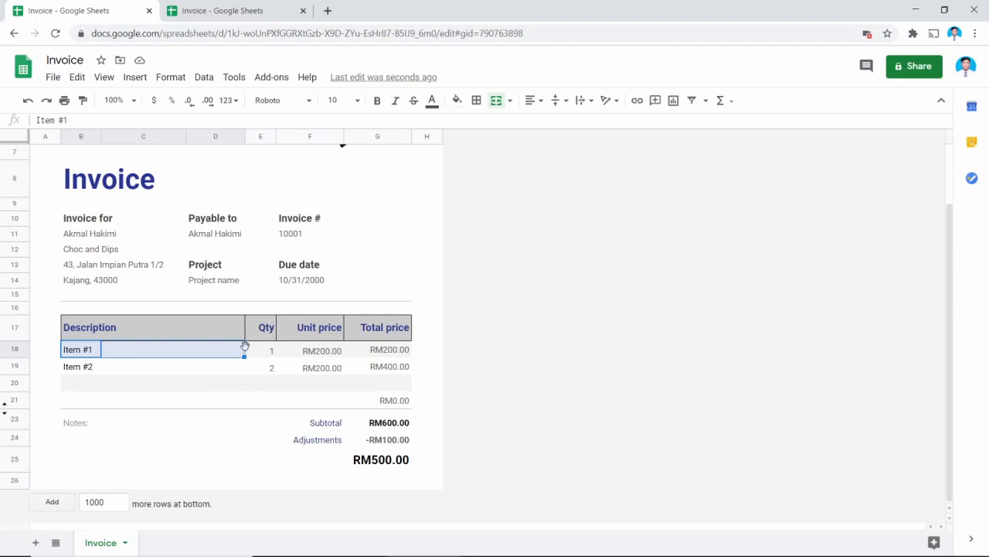
{"action": "left_click", "coordinate": [280, 367]}
{"action": "left_click", "coordinate": [237, 354]}
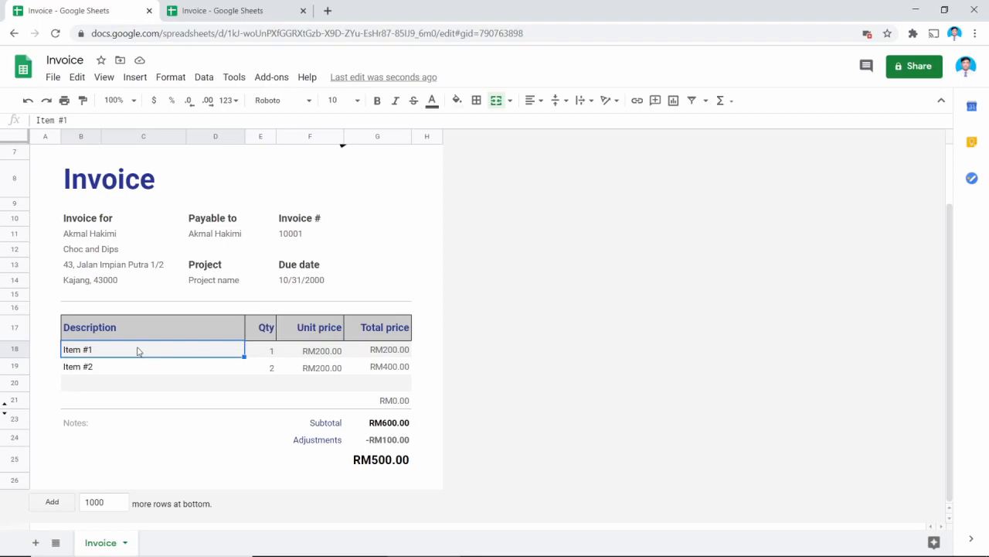
{"action": "left_click_drag", "start_coordinate": [139, 351], "coordinate": [408, 455]}
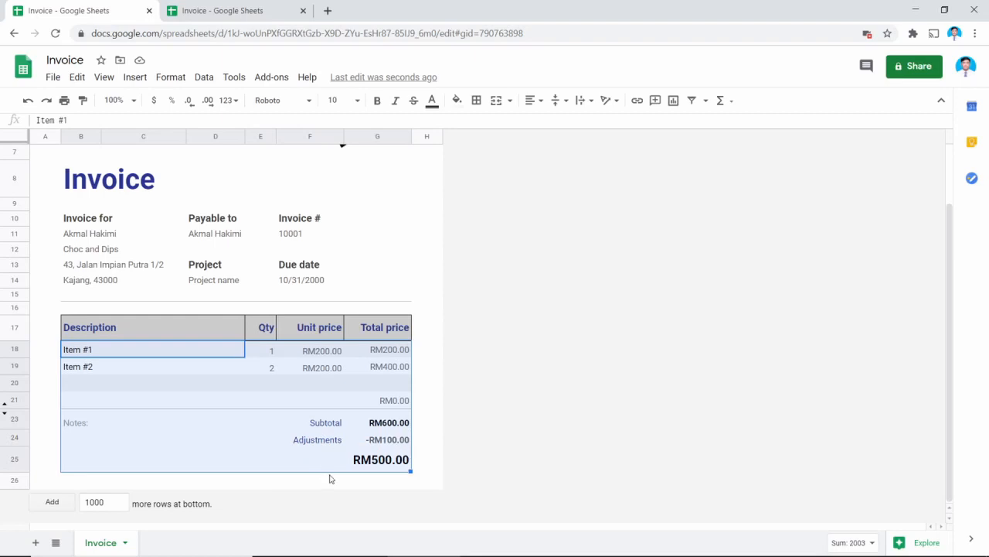
{"action": "left_click", "coordinate": [330, 479]}
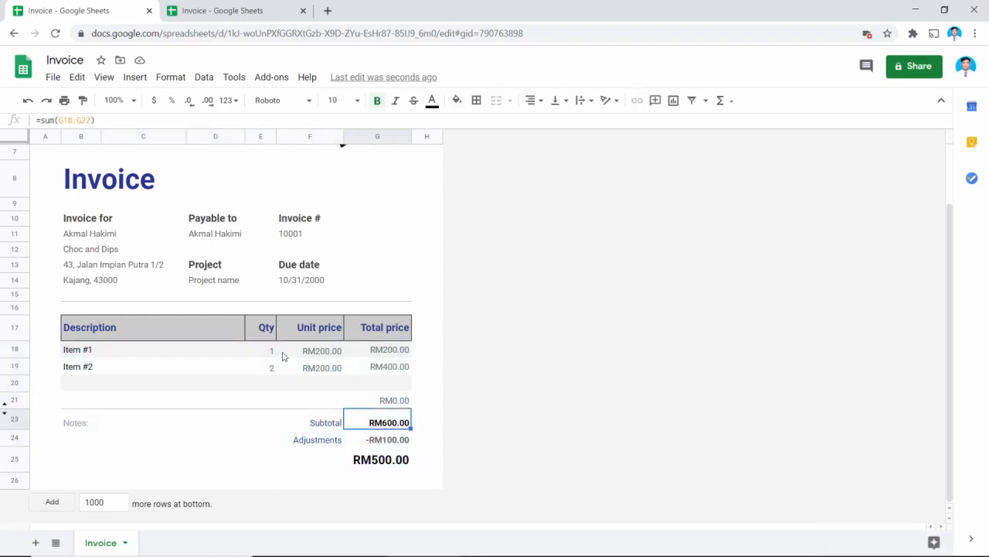
Step: Insert a row above Item #1 and enter a quantity of 1 and a unit price of 10 in it
{"action": "left_click", "coordinate": [167, 355]}
{"action": "right_click", "coordinate": [149, 353]}
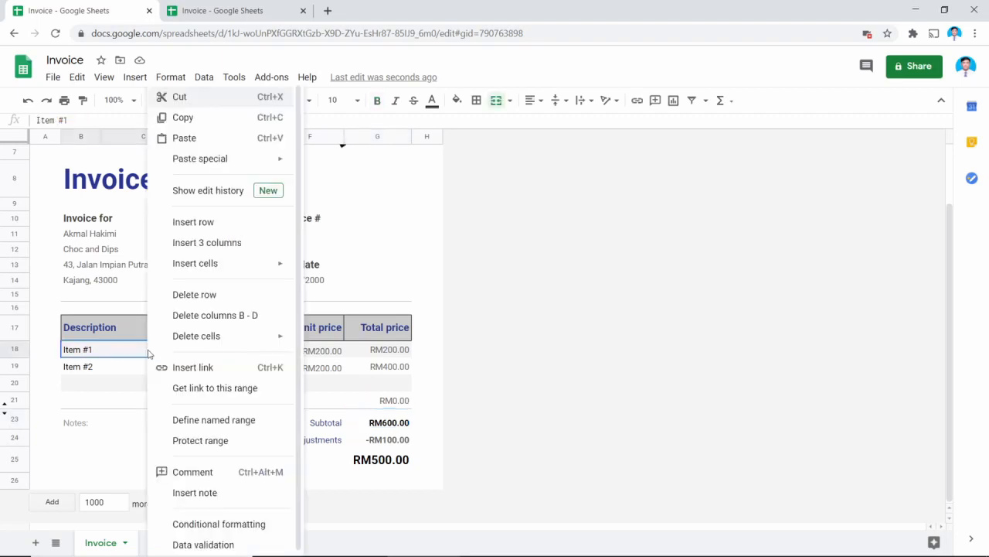
{"action": "left_click", "coordinate": [227, 221]}
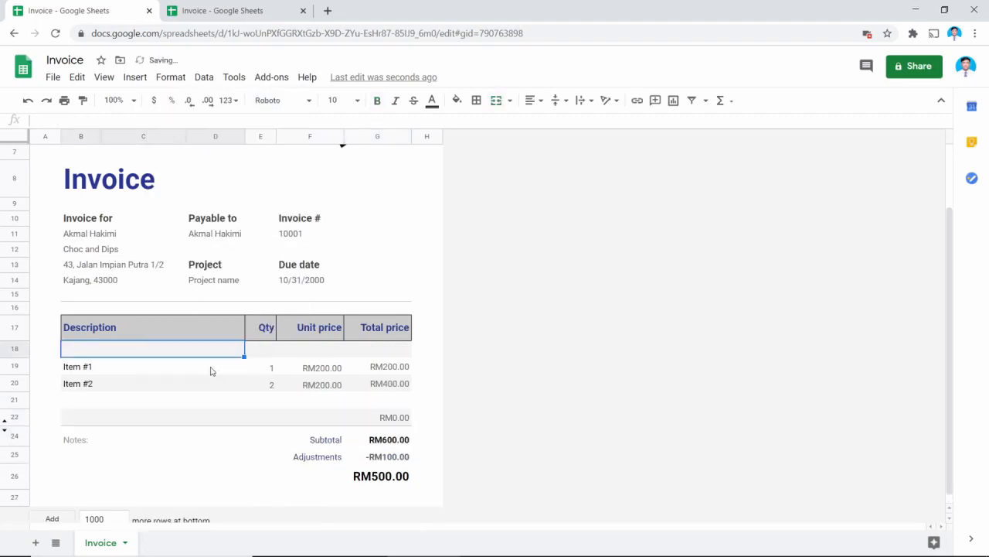
{"action": "left_click", "coordinate": [260, 353]}
{"action": "type", "text": "1"}
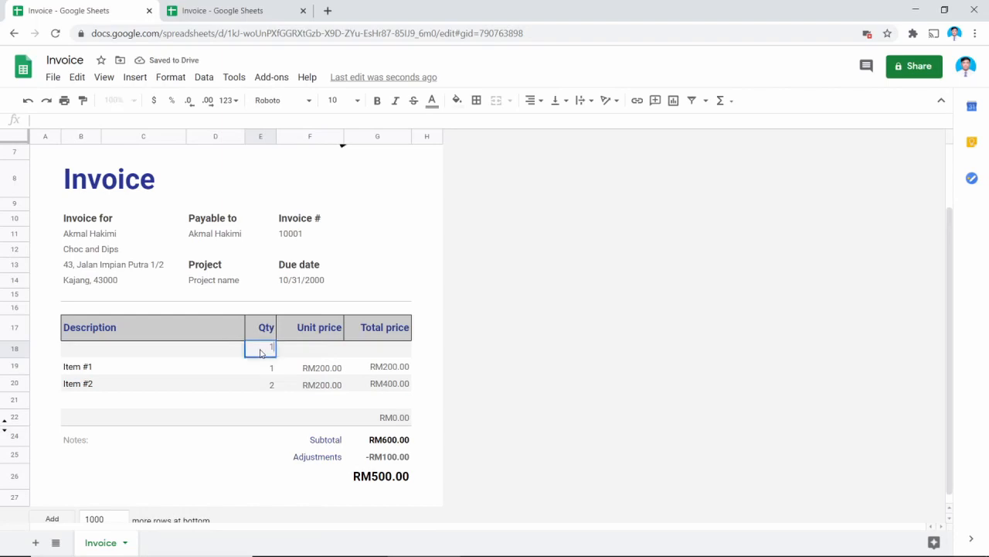
{"action": "left_click", "coordinate": [295, 351]}
{"action": "type", "text": "10"}
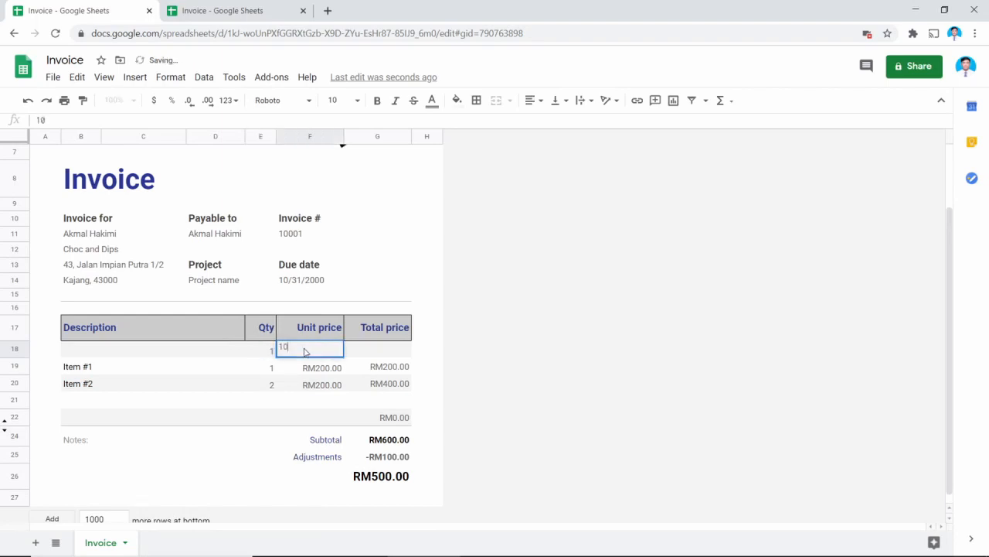
{"action": "key", "text": "Return"}
Step: Examine the quantity, unit price and total price cells of the new row against those of Item #1
{"action": "left_click", "coordinate": [360, 352]}
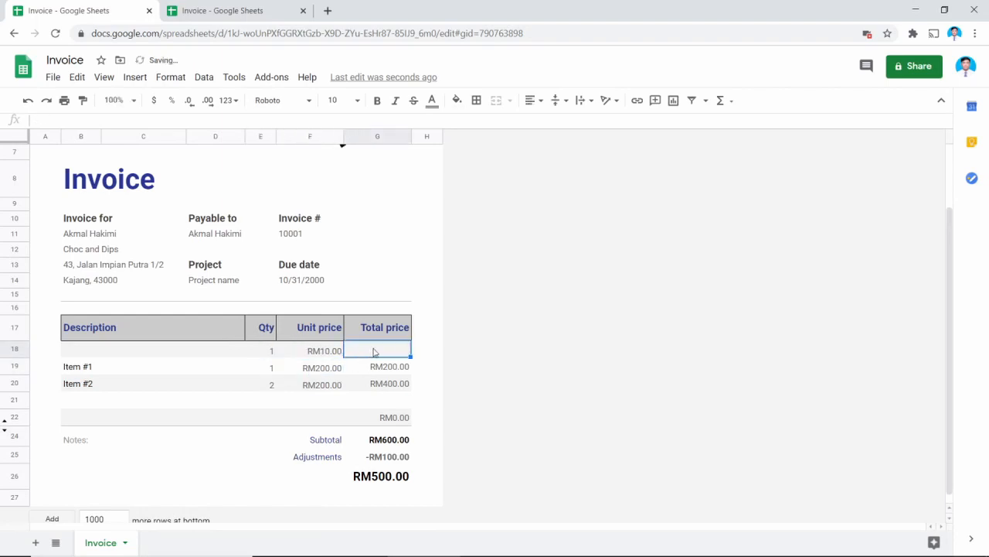
{"action": "left_click", "coordinate": [271, 356]}
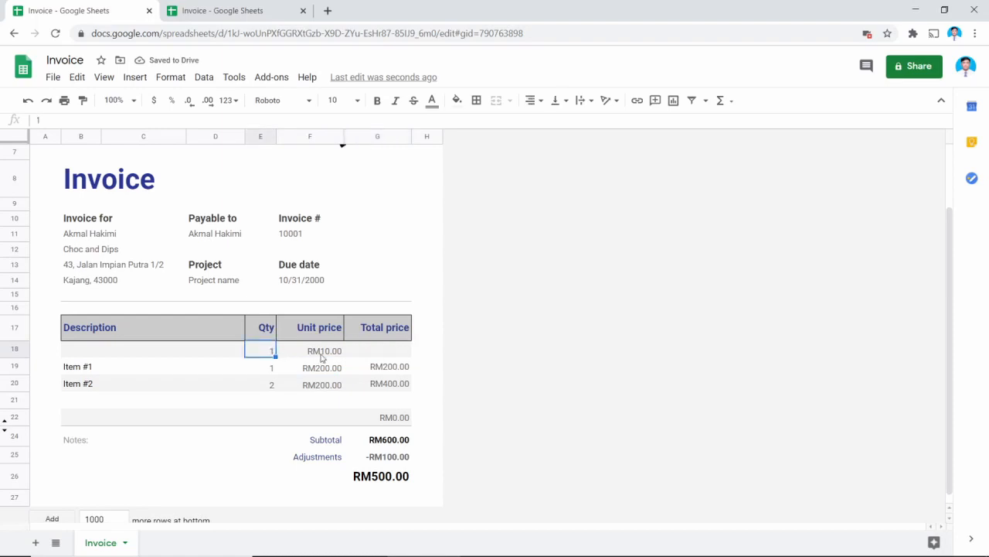
{"action": "left_click", "coordinate": [318, 356]}
{"action": "left_click_drag", "start_coordinate": [271, 357], "coordinate": [316, 354]}
{"action": "left_click", "coordinate": [318, 353]}
{"action": "left_click", "coordinate": [371, 354]}
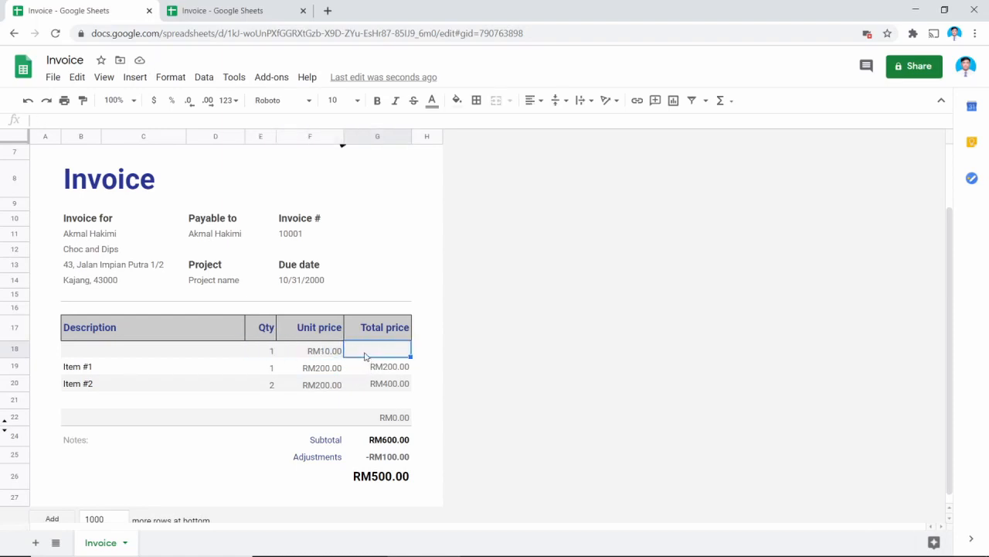
{"action": "left_click", "coordinate": [274, 367]}
{"action": "left_click", "coordinate": [306, 369]}
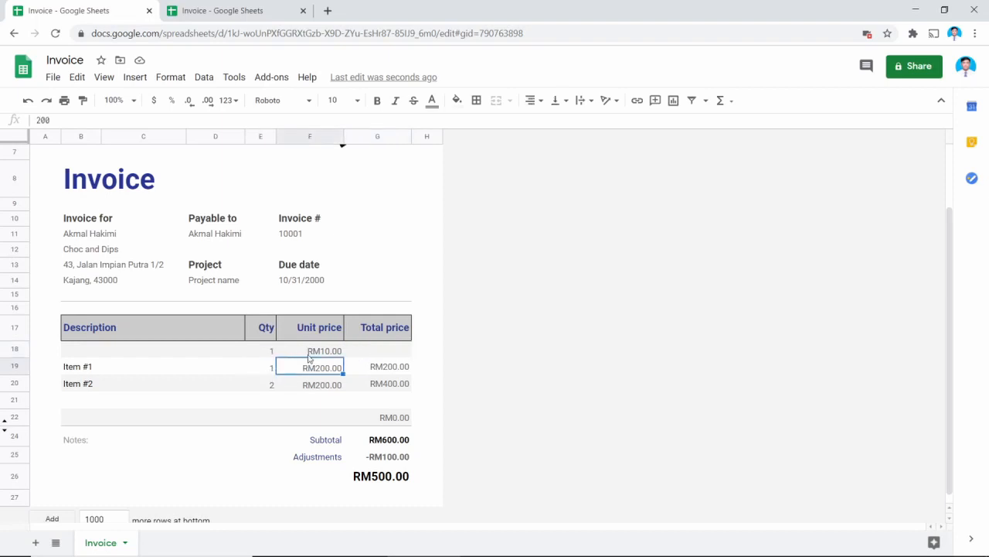
{"action": "left_click", "coordinate": [273, 353]}
{"action": "left_click", "coordinate": [313, 354]}
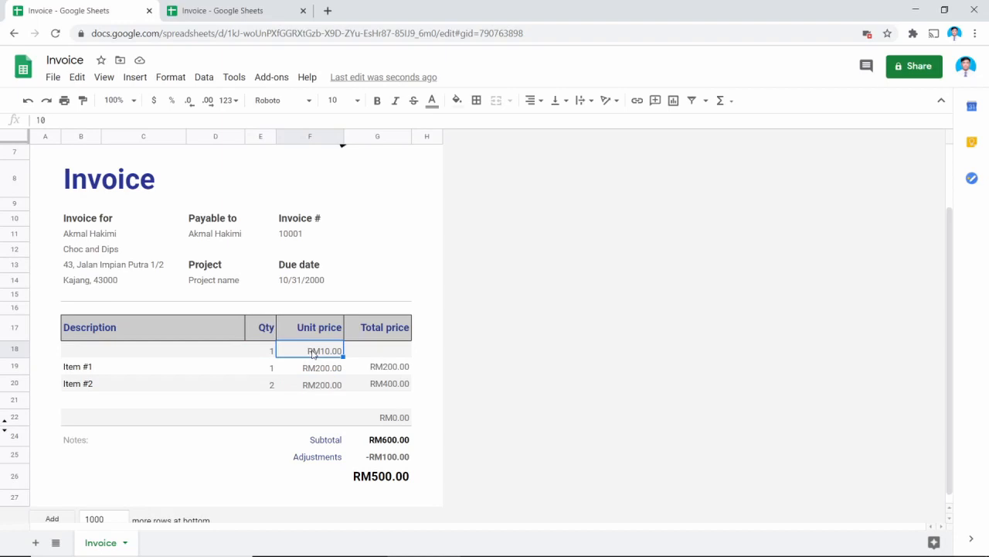
{"action": "left_click", "coordinate": [371, 352]}
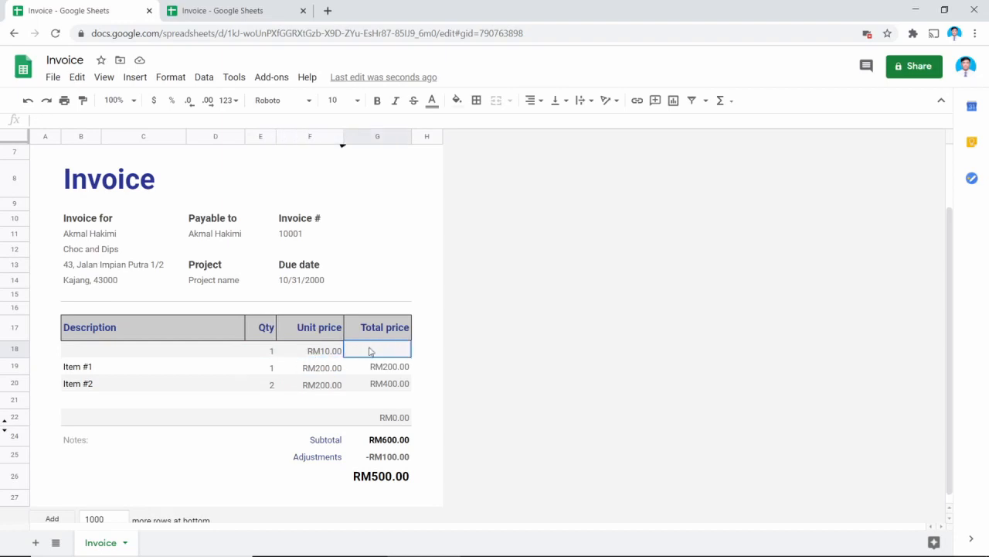
Step: Clear the new row's unit price and quantity, and undo the edits back to before the row was inserted
{"action": "key", "text": "Left"}
{"action": "key", "text": "Delete"}
{"action": "key", "text": "Left"}
{"action": "key", "text": "Delete"}
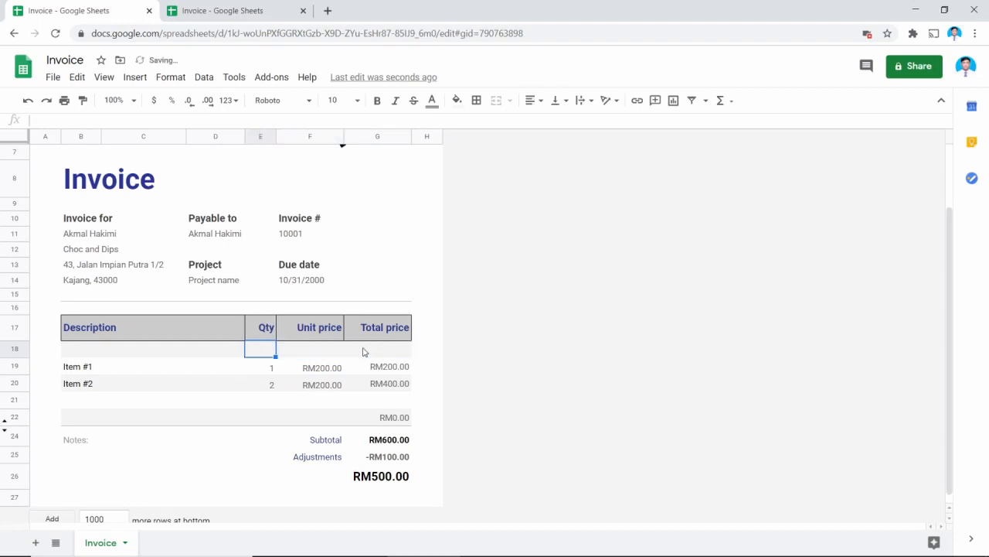
{"action": "key", "text": "ctrl+z"}
{"action": "left_click", "coordinate": [422, 353]}
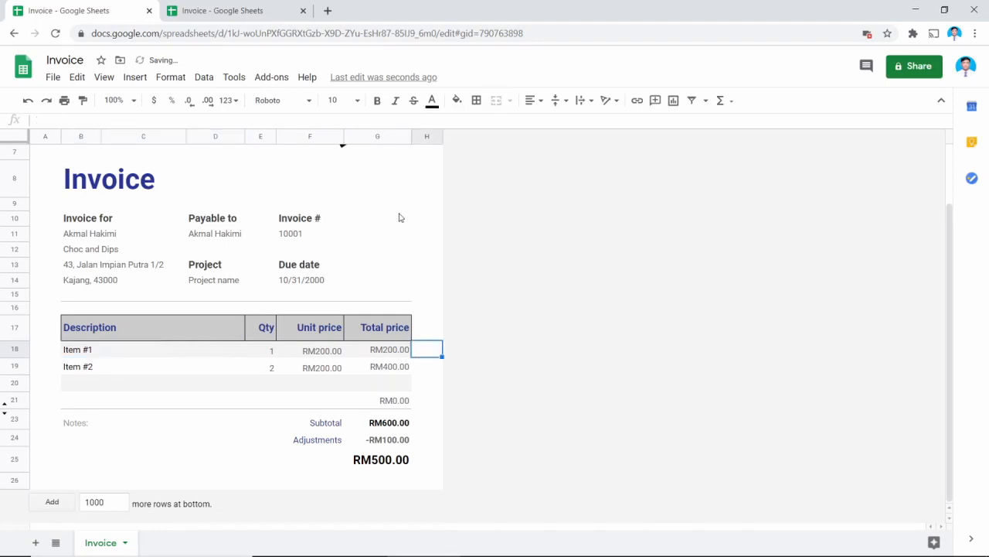
Step: Insert two columns to the right of column H and widen both new columns
{"action": "right_click", "coordinate": [434, 137]}
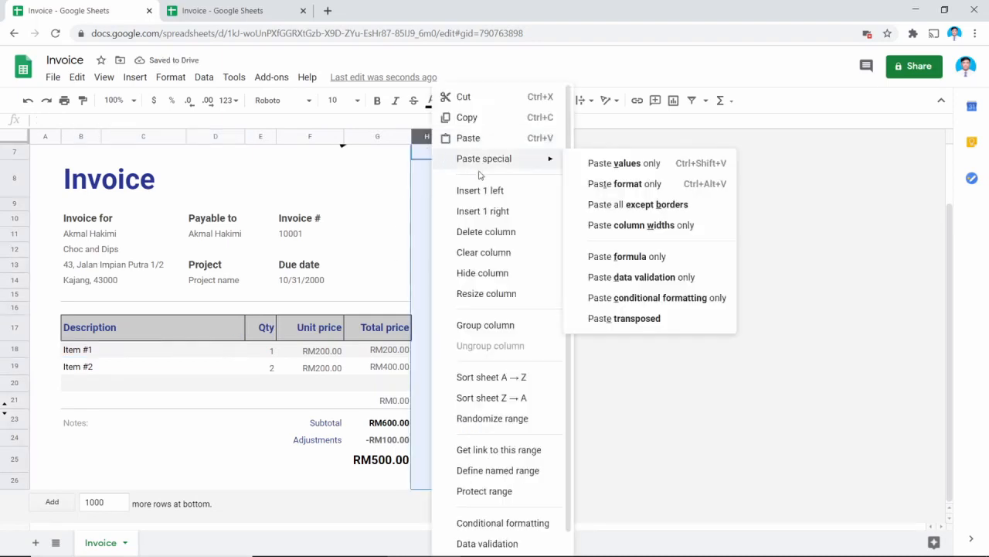
{"action": "left_click", "coordinate": [494, 211]}
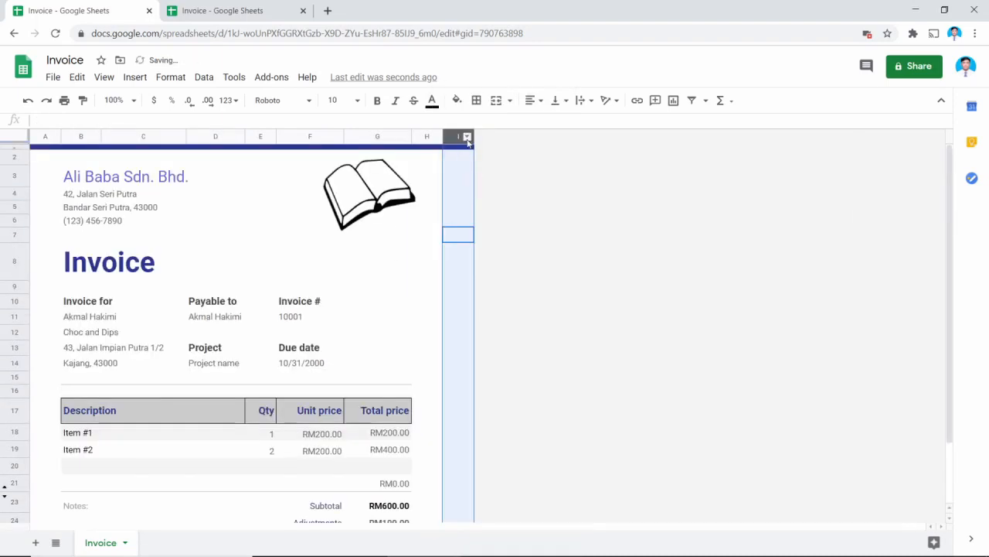
{"action": "right_click", "coordinate": [467, 139]}
{"action": "left_click", "coordinate": [526, 211]}
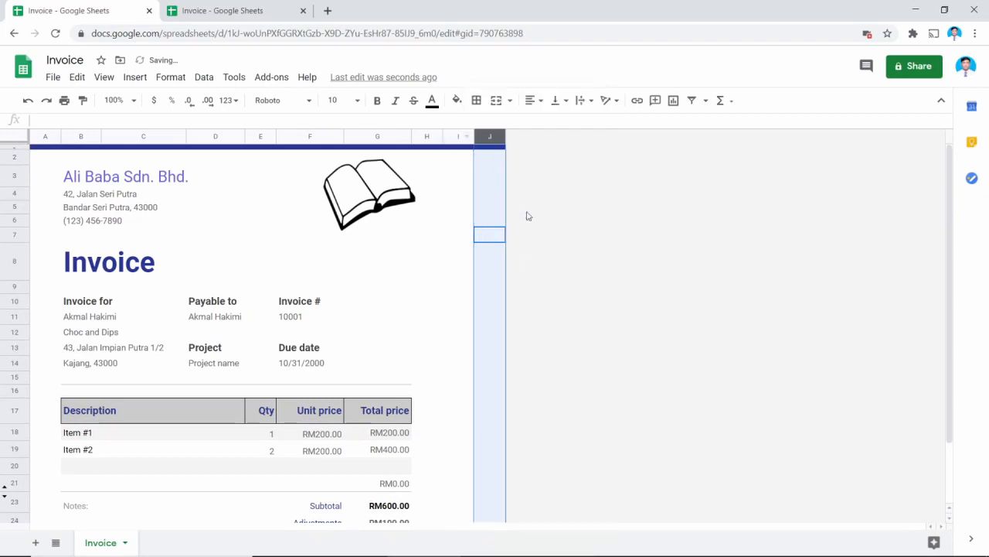
{"action": "left_click", "coordinate": [453, 411]}
{"action": "left_click_drag", "start_coordinate": [474, 138], "coordinate": [577, 138]}
{"action": "scroll", "coordinate": [530, 181], "scroll_direction": "down", "scroll_amount": 2}
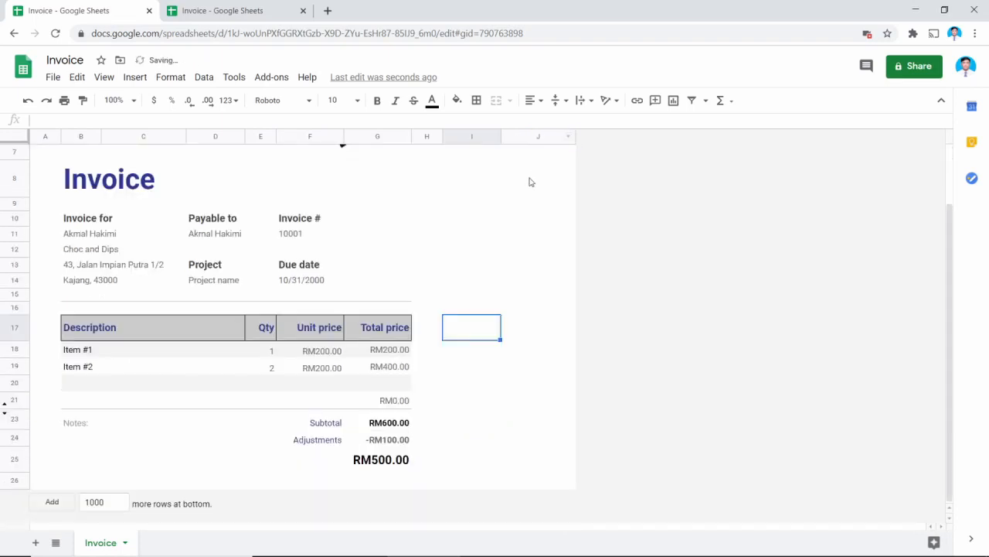
Step: Enter the formula =OFFSET(F17,1,0) in cell I18, using the Unit price header as the starting reference
{"action": "left_click", "coordinate": [474, 348]}
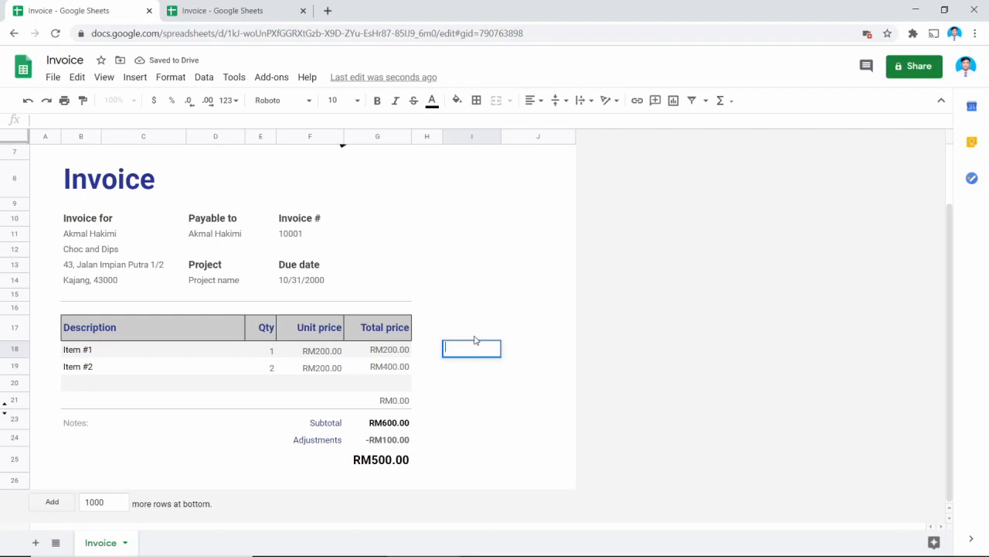
{"action": "type", "text": "="}
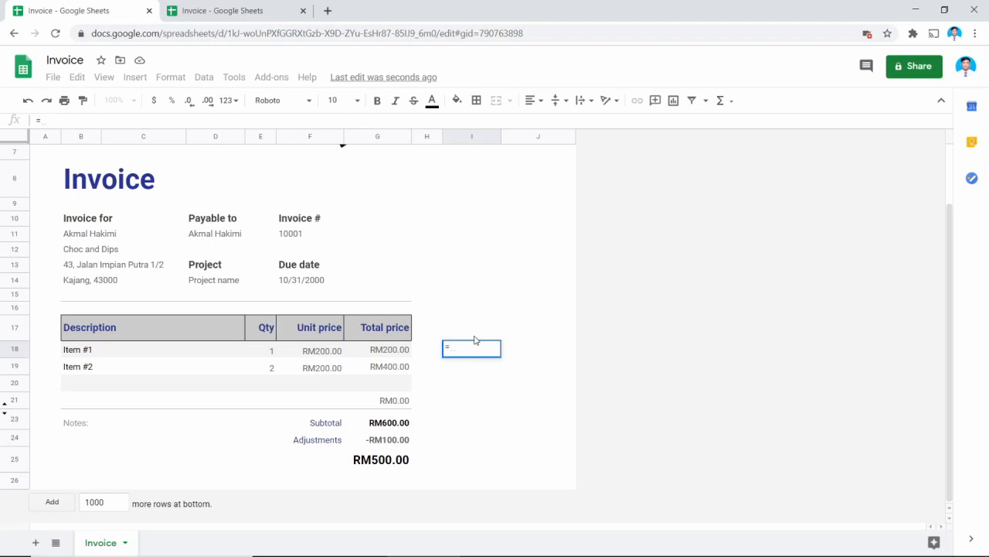
{"action": "type", "text": "OFFSET"}
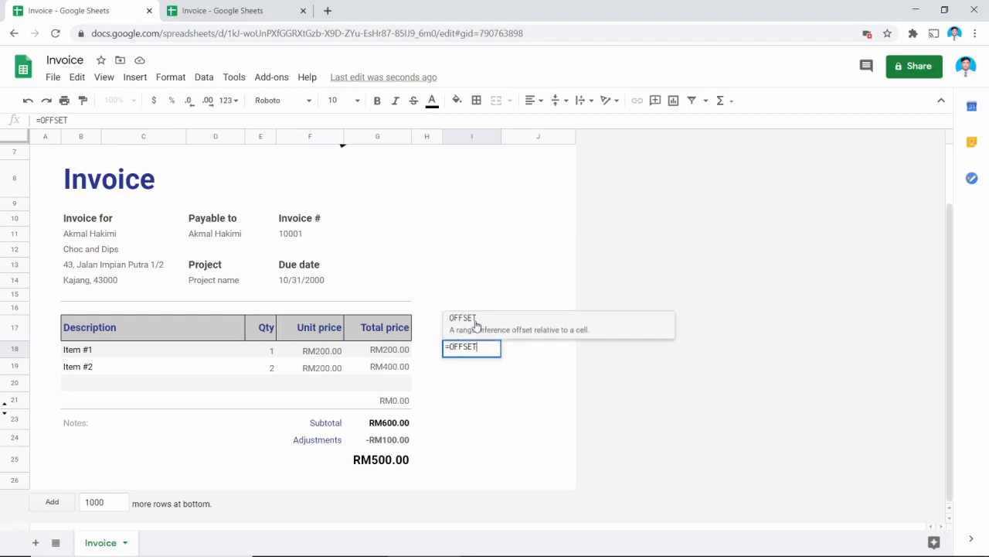
{"action": "left_click", "coordinate": [477, 326]}
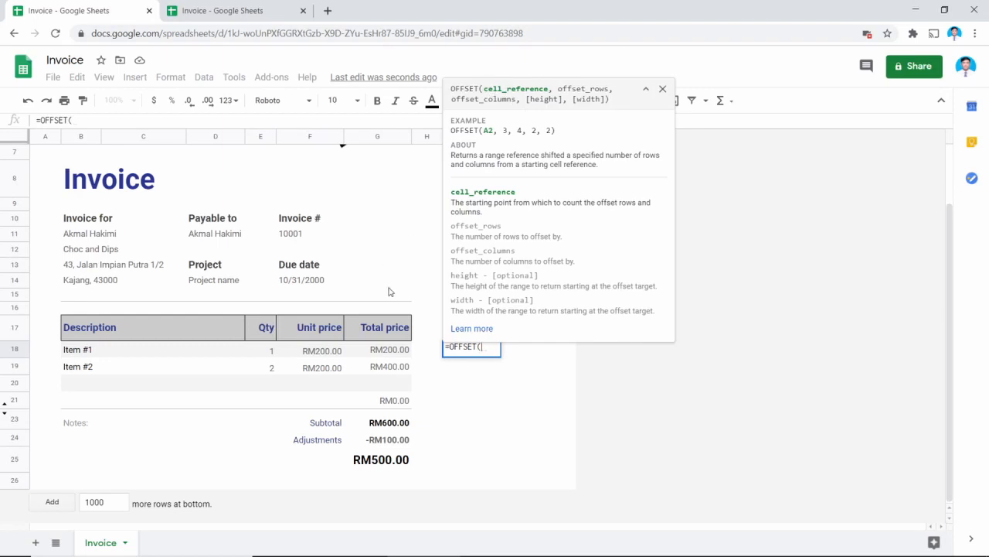
{"action": "left_click", "coordinate": [322, 330]}
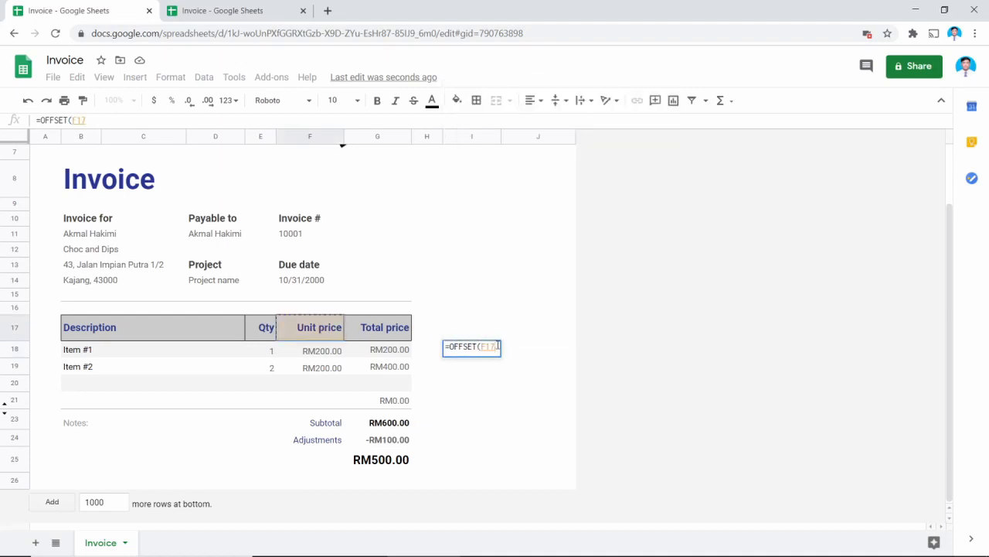
{"action": "left_click", "coordinate": [494, 346]}
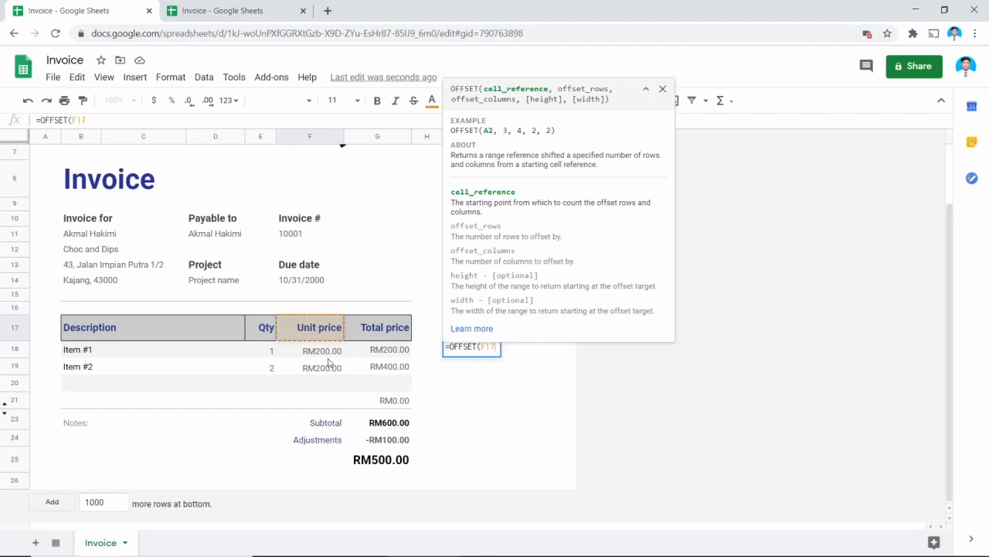
{"action": "type", "text": ",1"}
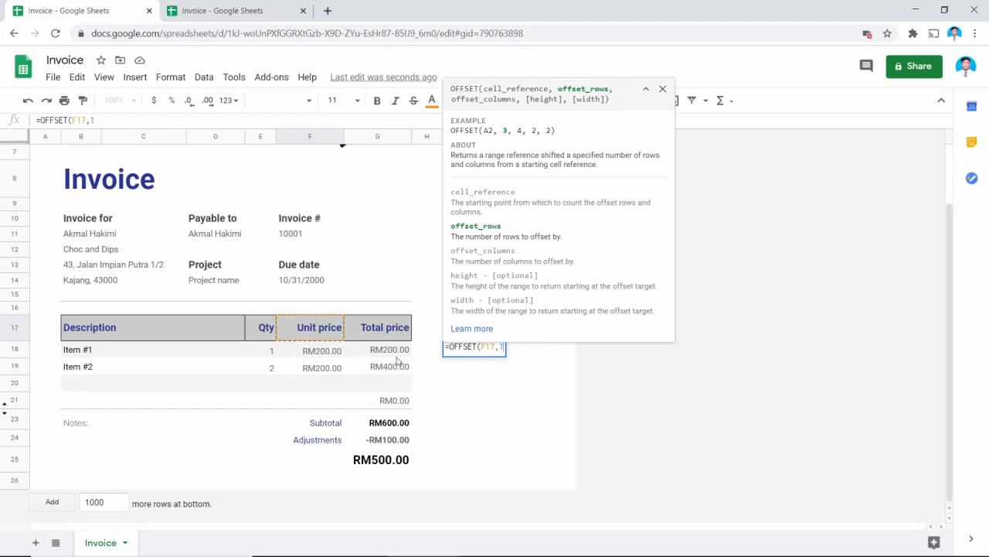
{"action": "type", "text": ",0)"}
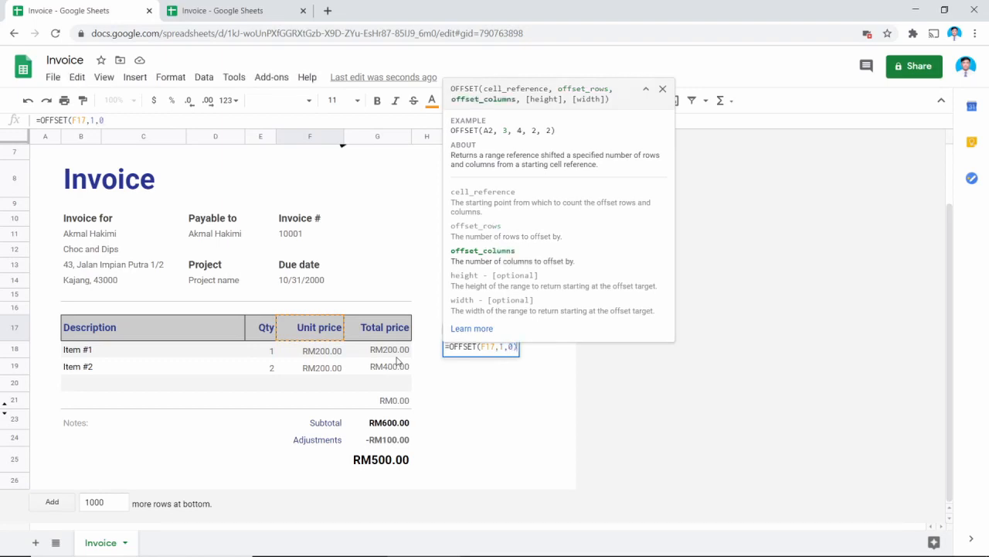
{"action": "key", "text": "Return"}
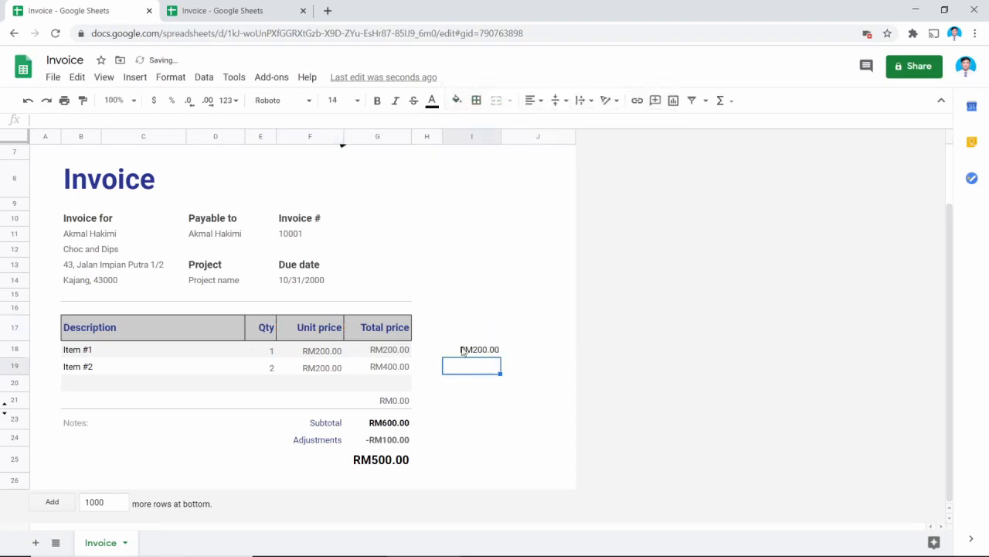
Step: Compare the OFFSET cell I18 with Item #1's unit price, and check the Subtotal label against the blank unit price cell above it
{"action": "left_click", "coordinate": [334, 351]}
{"action": "left_click", "coordinate": [470, 352]}
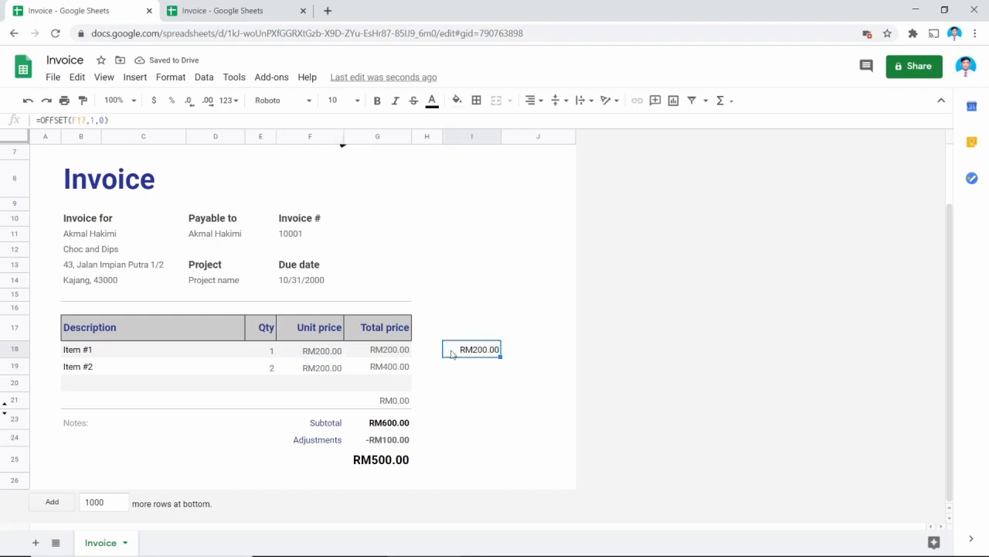
{"action": "left_click", "coordinate": [329, 353]}
{"action": "left_click", "coordinate": [471, 354]}
{"action": "double_click", "coordinate": [470, 352]}
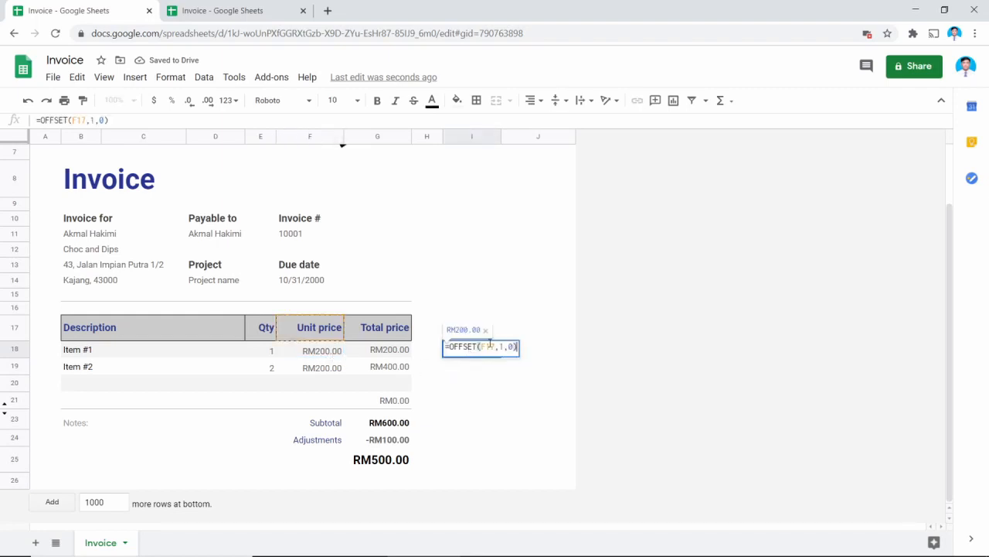
{"action": "left_click", "coordinate": [326, 424]}
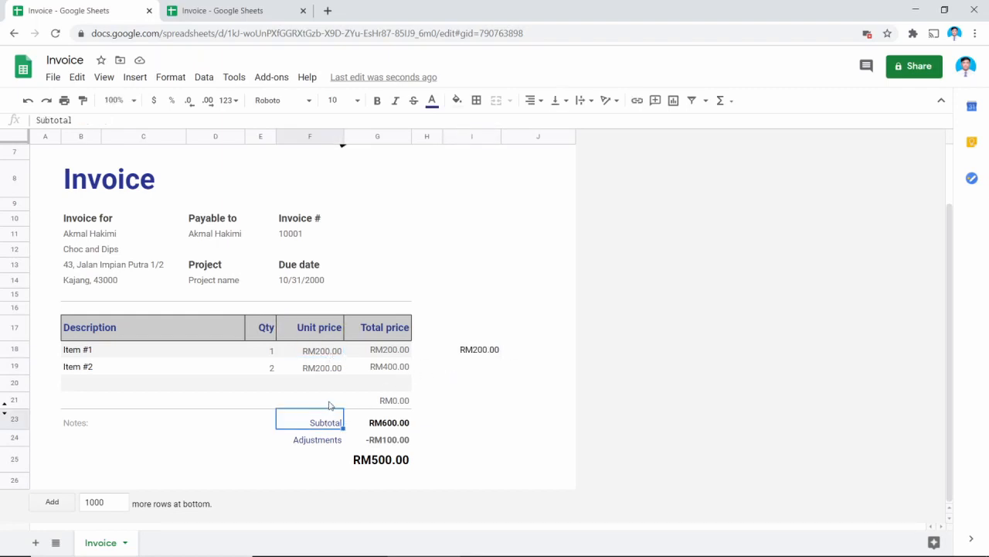
{"action": "left_click", "coordinate": [330, 403]}
{"action": "left_click", "coordinate": [337, 425]}
{"action": "left_click", "coordinate": [337, 402]}
{"action": "double_click", "coordinate": [337, 399]}
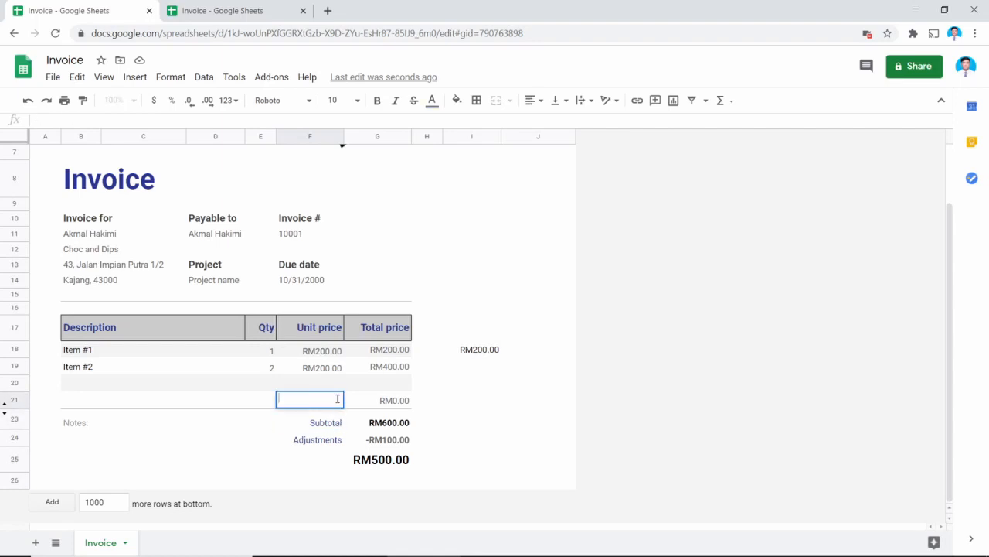
Step: Extend the formula in I18 with a range colon followed by a second OFFSET function inside an opening parenthesis
{"action": "left_click", "coordinate": [499, 351]}
{"action": "double_click", "coordinate": [496, 349]}
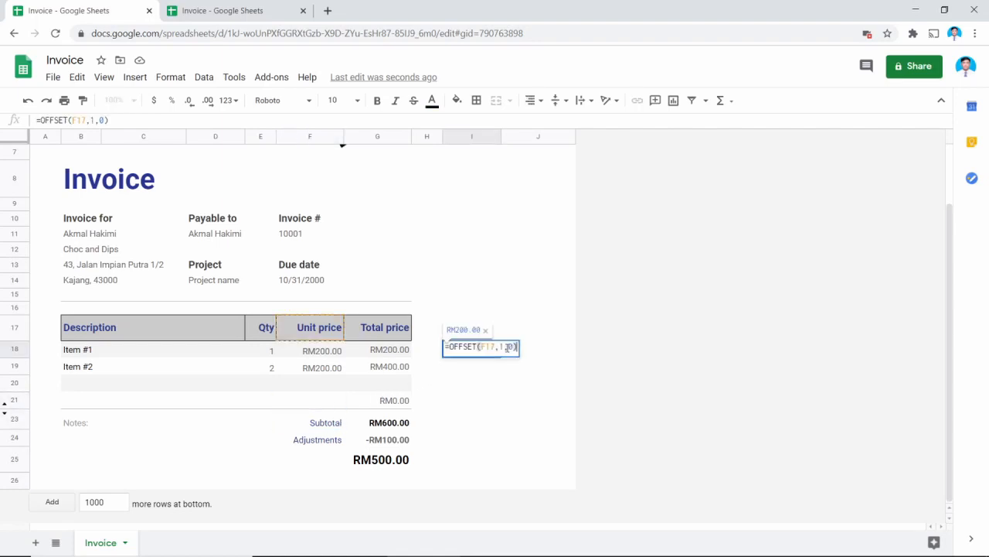
{"action": "type", "text": ":"}
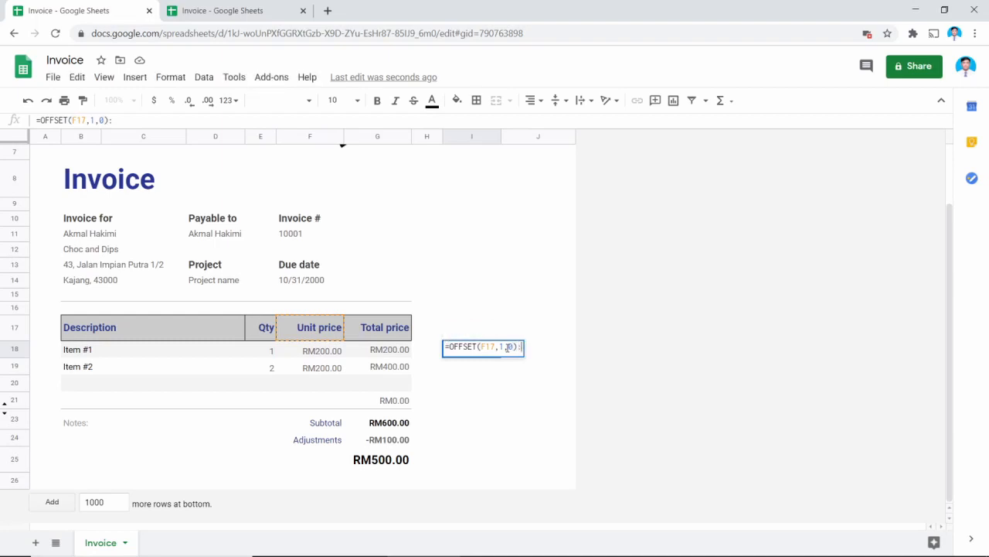
{"action": "type", "text": "OFFSET"}
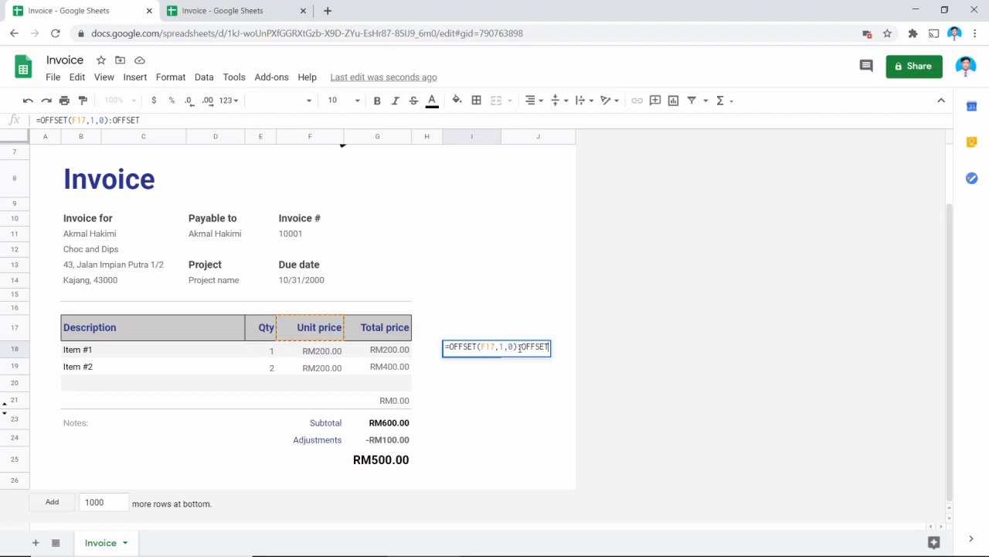
{"action": "left_click", "coordinate": [518, 347]}
{"action": "left_click", "coordinate": [521, 349]}
{"action": "type", "text": "("}
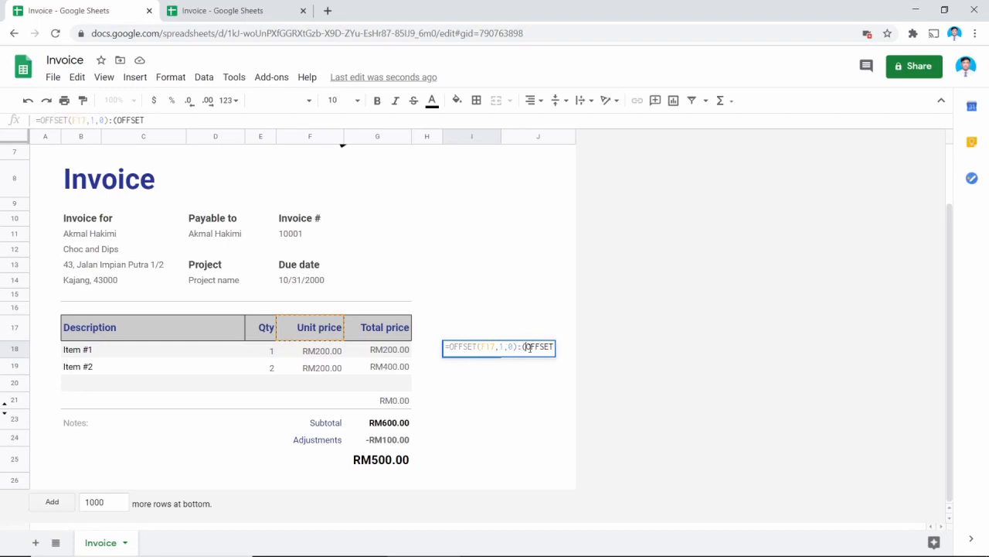
{"action": "left_click", "coordinate": [554, 350]}
{"action": "key", "text": "BackSpace"}
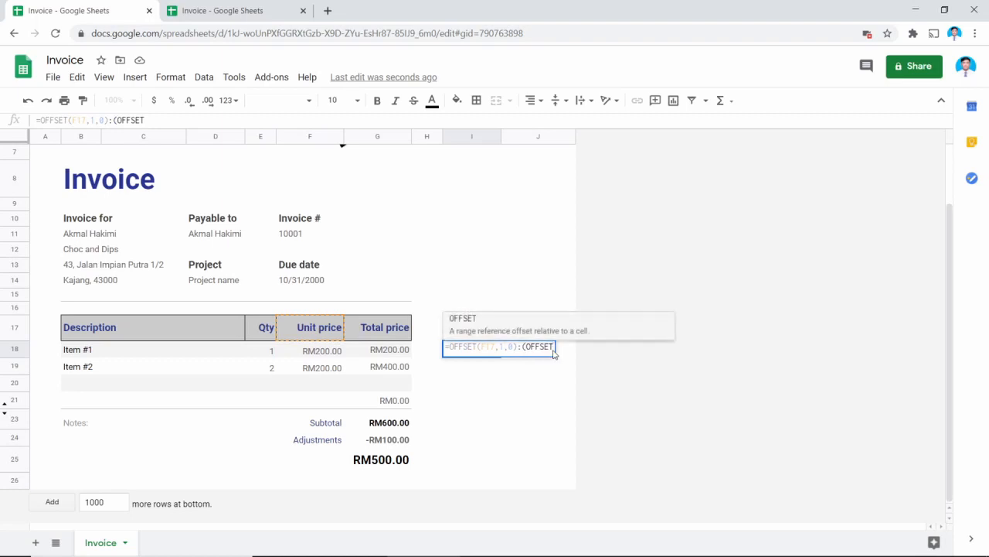
{"action": "type", "text": "("}
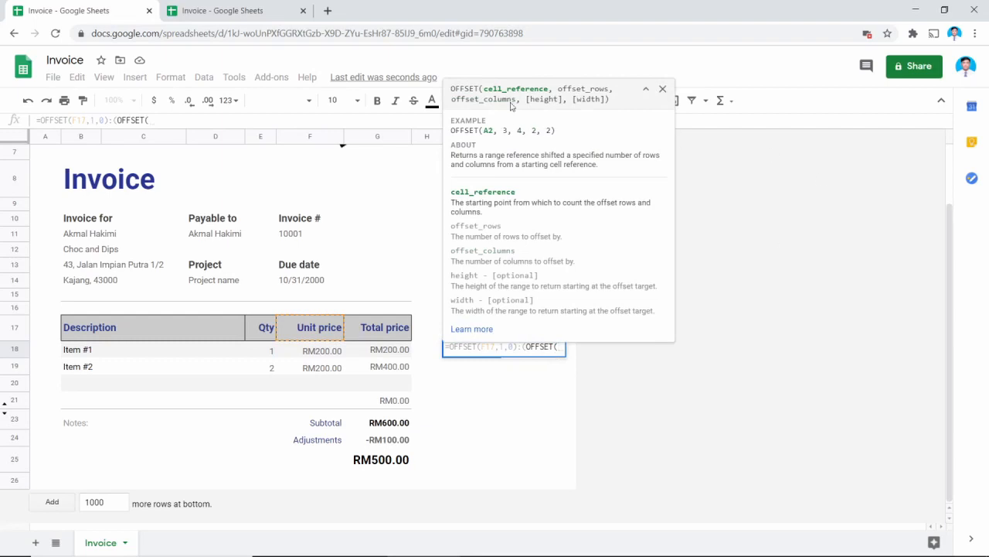
Step: Complete I18's second OFFSET with the Subtotal label F23, -1 rows and 0 columns, making the formula =OFFSET(F17,1,0):(OFFSET(F23,-1,0))
{"action": "left_click", "coordinate": [323, 429]}
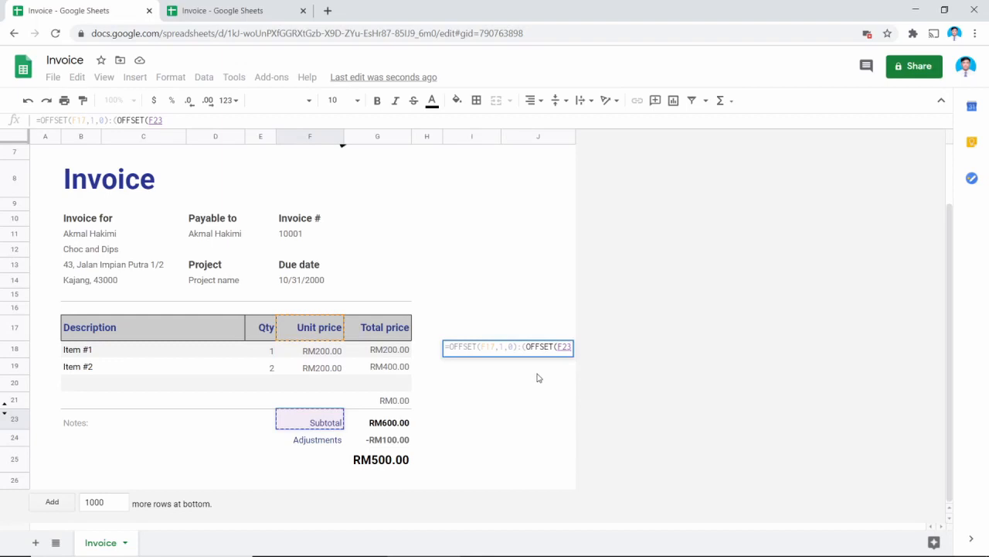
{"action": "type", "text": ","}
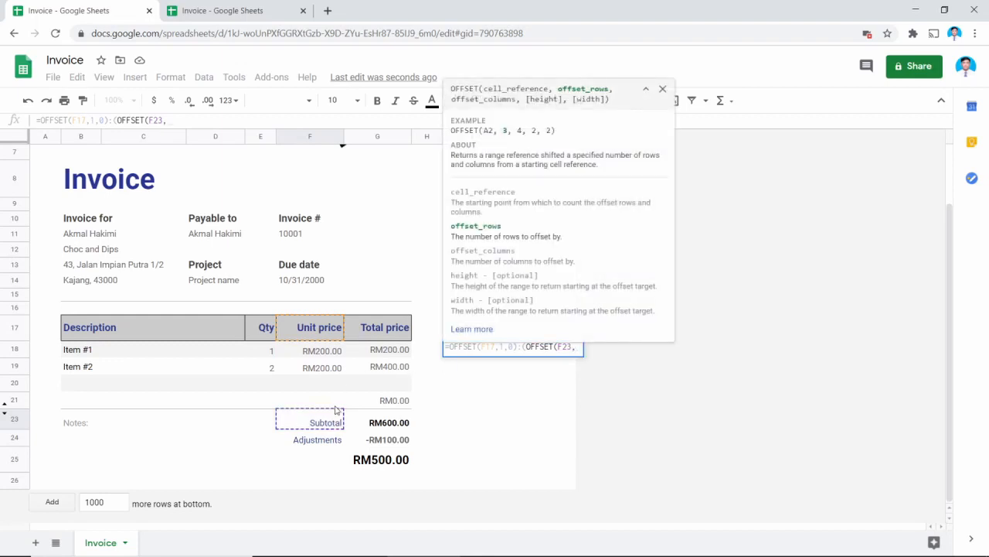
{"action": "type", "text": "-1"}
{"action": "type", "text": ",0)"}
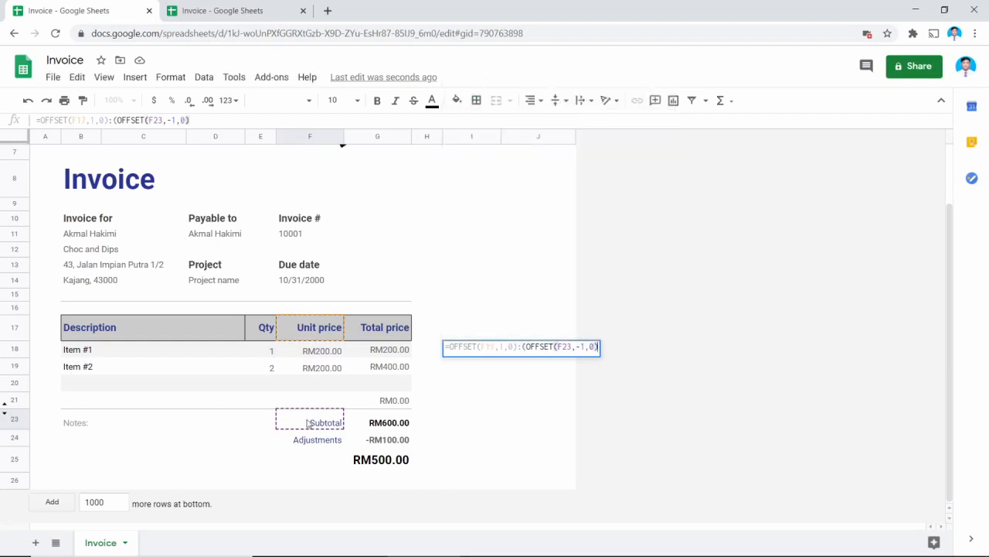
{"action": "key", "text": "Return"}
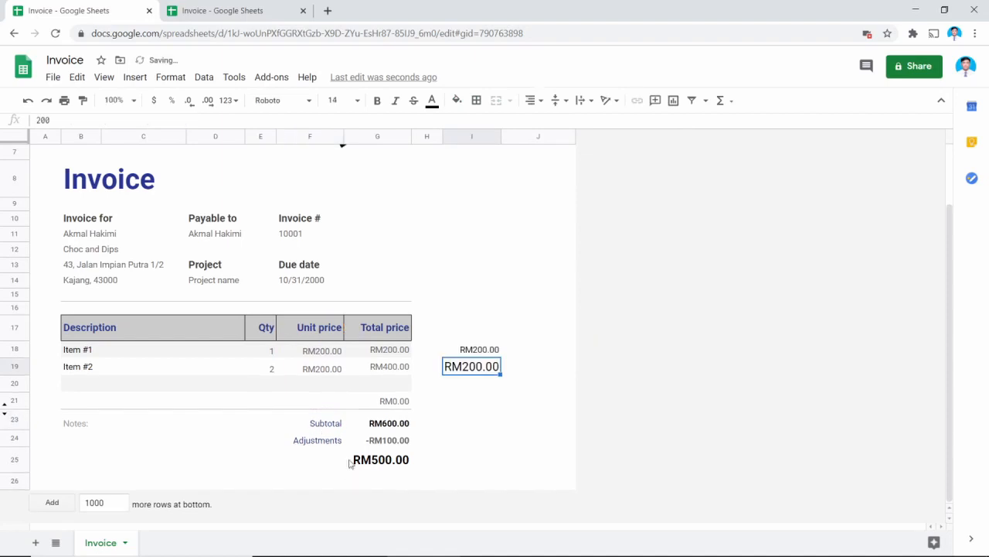
{"action": "left_click", "coordinate": [492, 386]}
{"action": "left_click", "coordinate": [482, 355]}
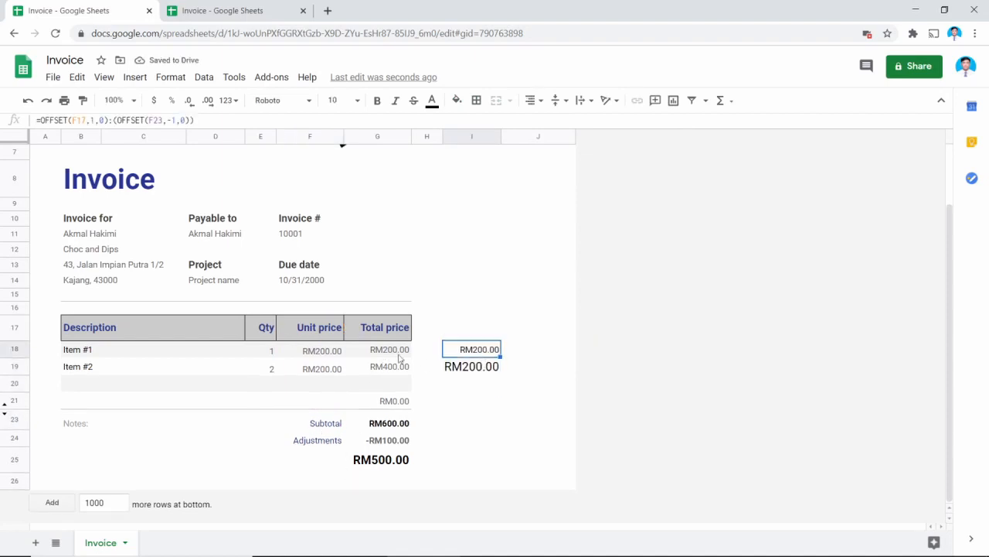
Step: Insert a row above row 21 and enter a quantity of 1 and a unit price of 10 in it
{"action": "left_click", "coordinate": [316, 399]}
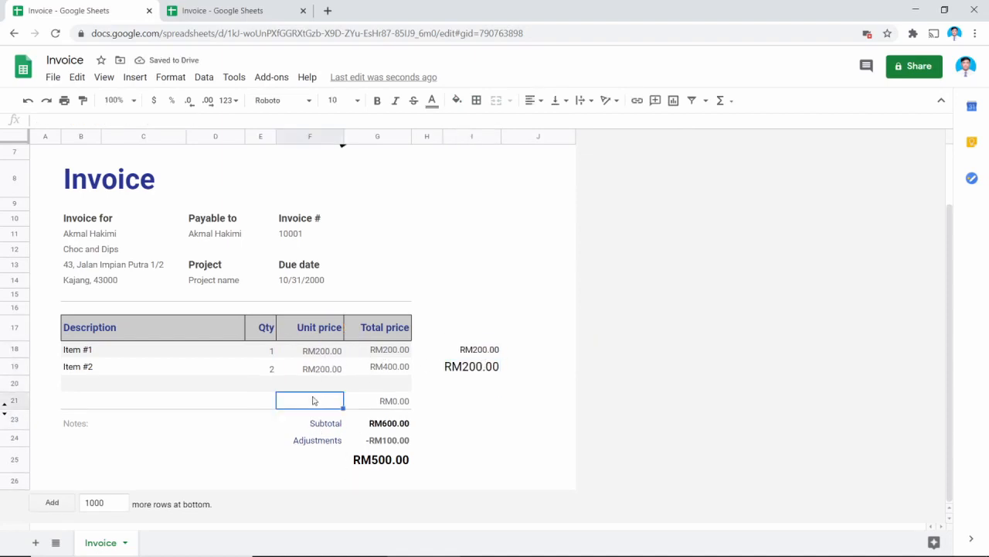
{"action": "left_click", "coordinate": [243, 404]}
{"action": "right_click", "coordinate": [243, 404]}
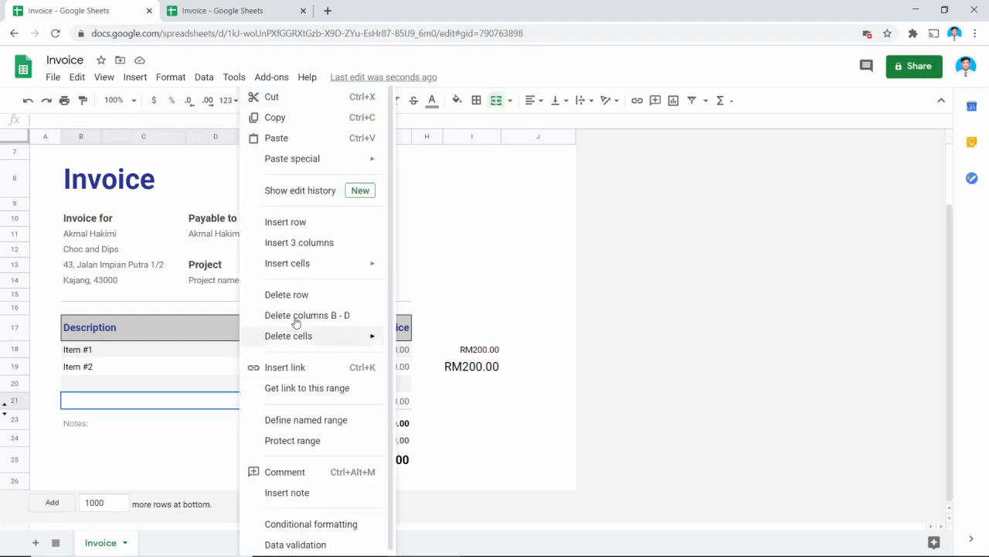
{"action": "left_click", "coordinate": [303, 224]}
{"action": "left_click", "coordinate": [321, 400]}
{"action": "left_click", "coordinate": [273, 403]}
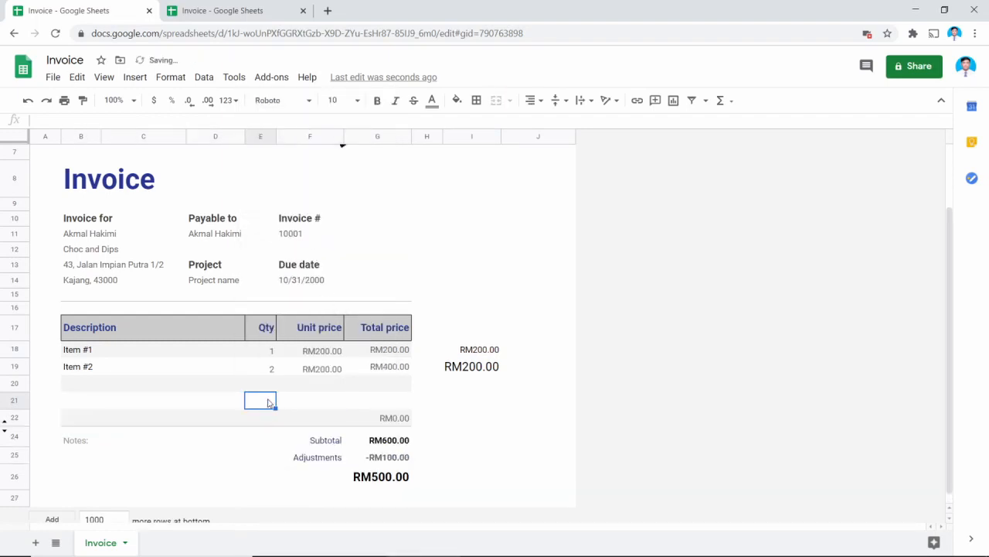
{"action": "type", "text": "1"}
{"action": "left_click", "coordinate": [325, 399]}
{"action": "type", "text": "1"}
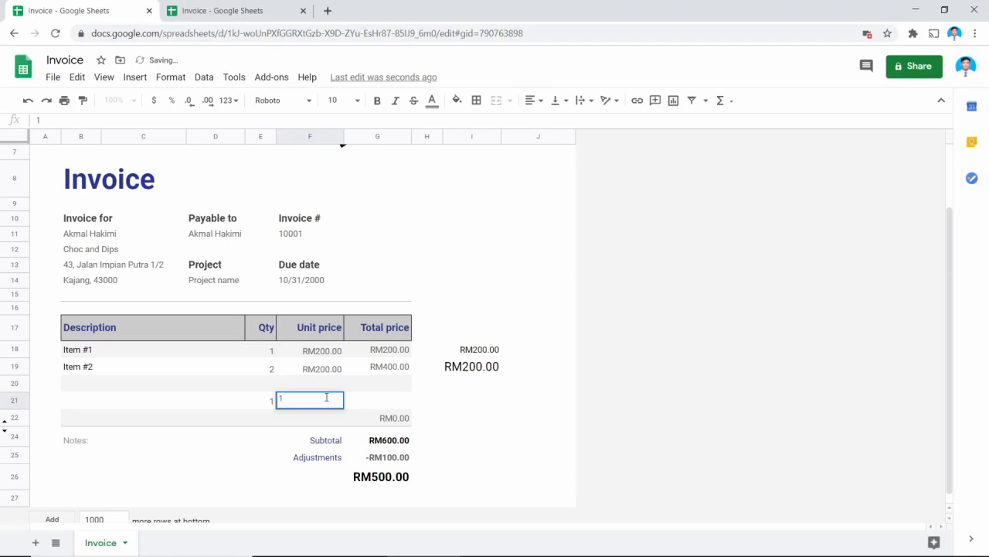
{"action": "type", "text": "0"}
{"action": "key", "text": "Return"}
Step: Examine the column I values produced by the OFFSET range against the unit prices of the matching rows
{"action": "left_click", "coordinate": [481, 401]}
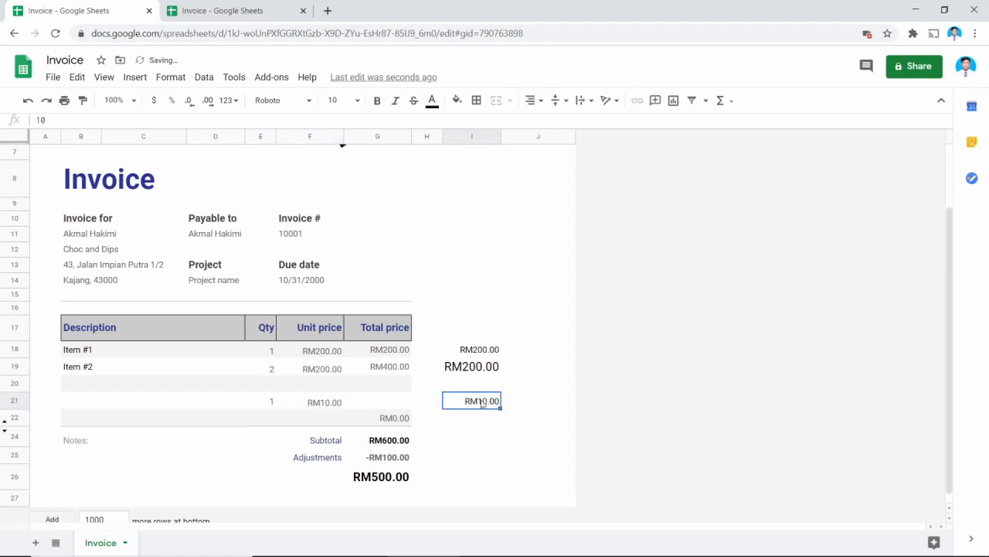
{"action": "left_click", "coordinate": [487, 352]}
{"action": "left_click", "coordinate": [487, 368]}
{"action": "left_click", "coordinate": [482, 401]}
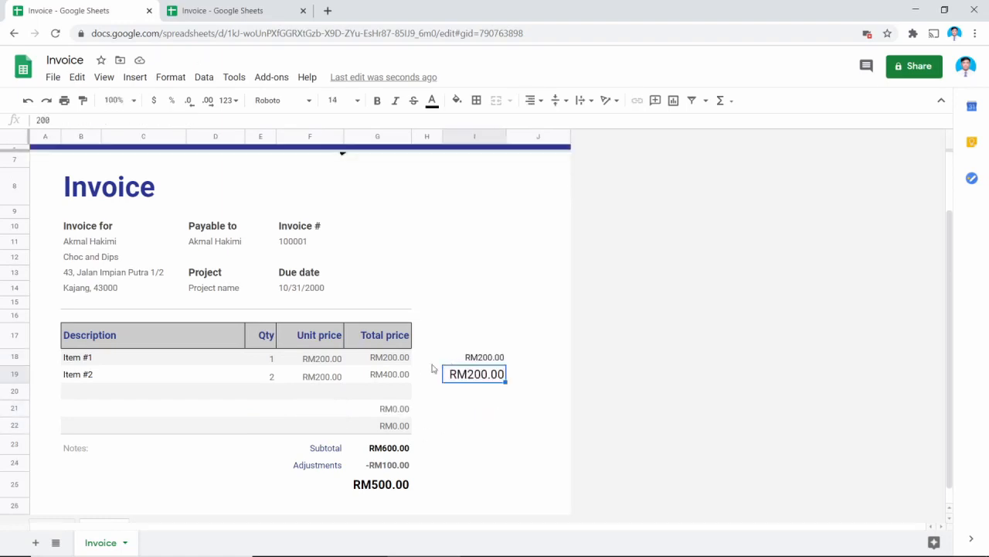
{"action": "left_click", "coordinate": [298, 337]}
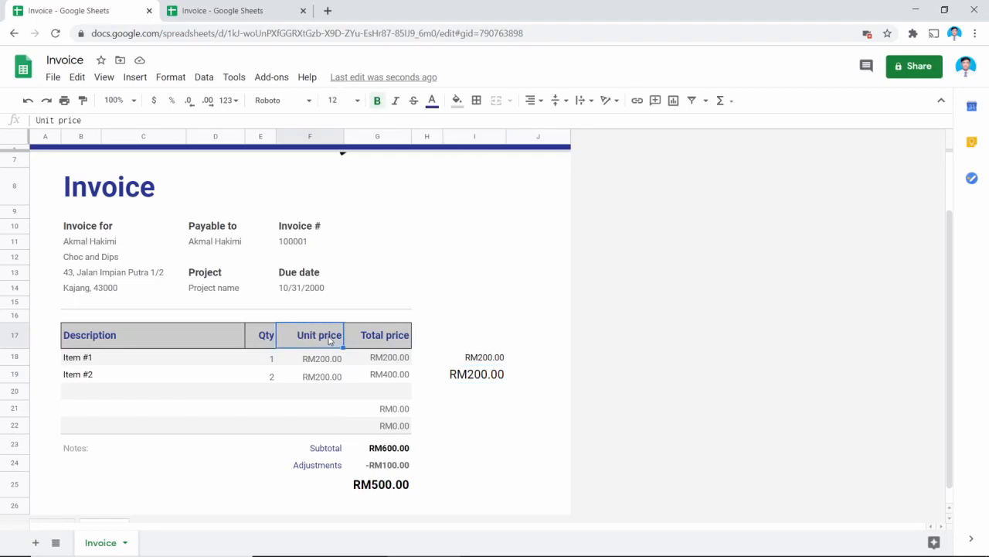
{"action": "left_click", "coordinate": [270, 337]}
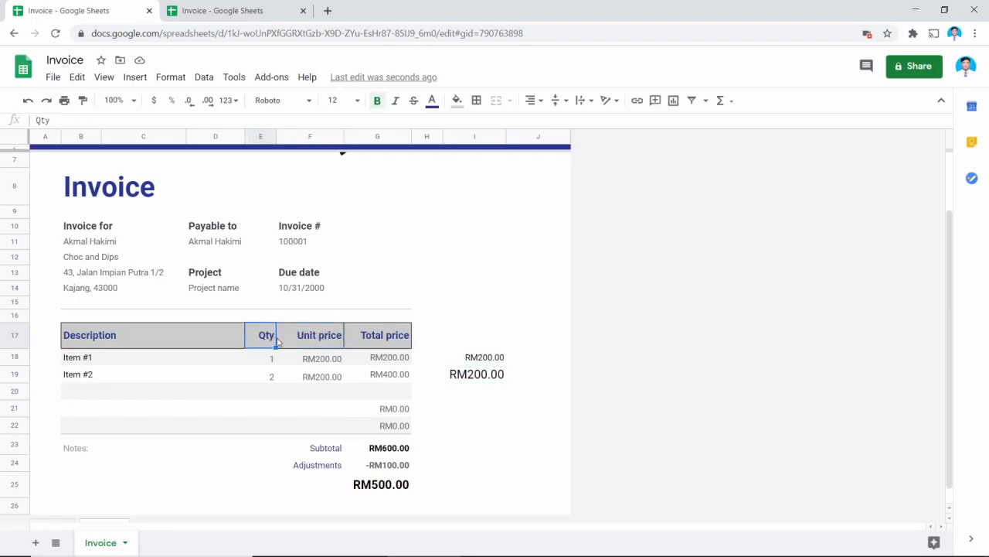
{"action": "left_click", "coordinate": [407, 342]}
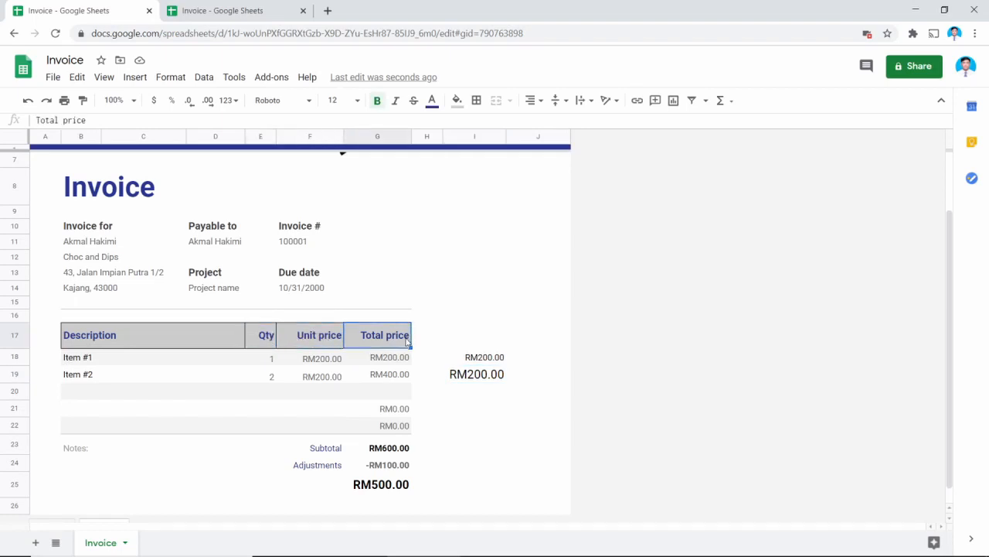
Step: Copy I18's OFFSET range formula text without its equals sign into J18 and prefix it with = there
{"action": "left_click", "coordinate": [497, 362]}
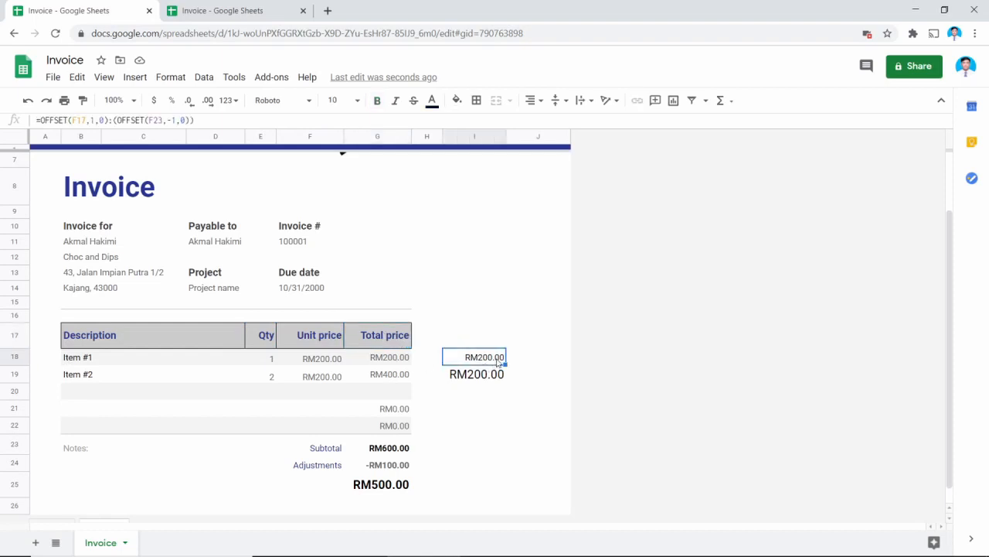
{"action": "double_click", "coordinate": [487, 356]}
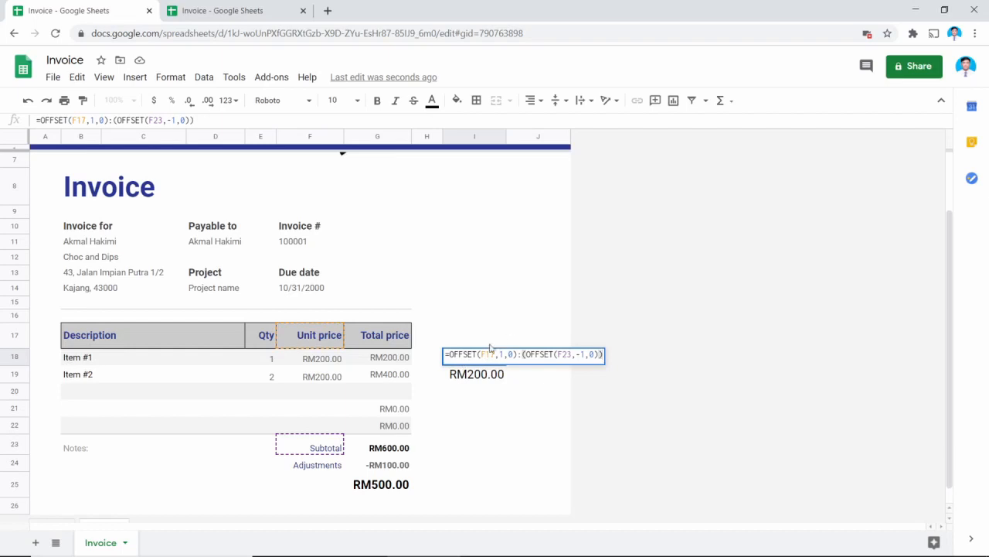
{"action": "left_click_drag", "start_coordinate": [451, 355], "coordinate": [601, 355]}
{"action": "key", "text": "ctrl+c"}
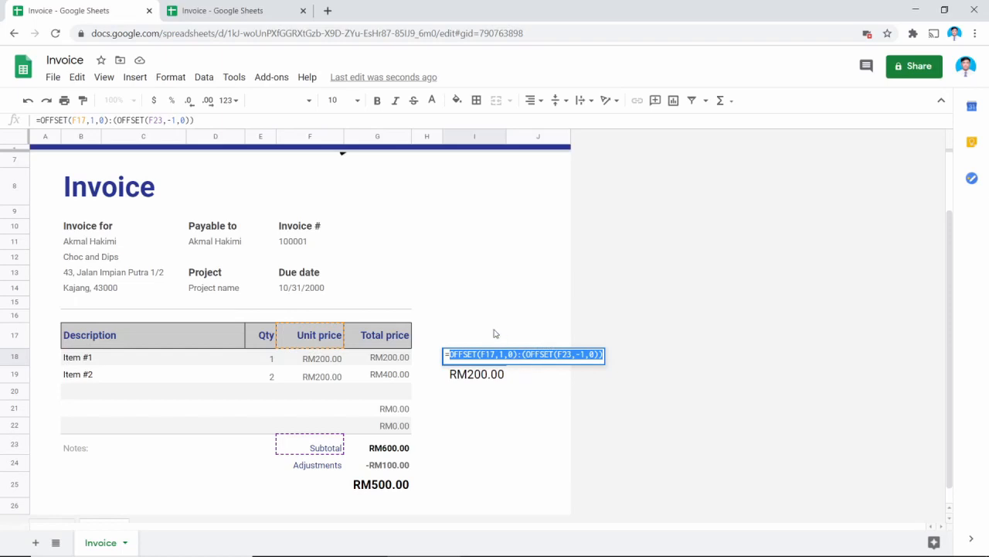
{"action": "key", "text": "Return"}
{"action": "double_click", "coordinate": [533, 355]}
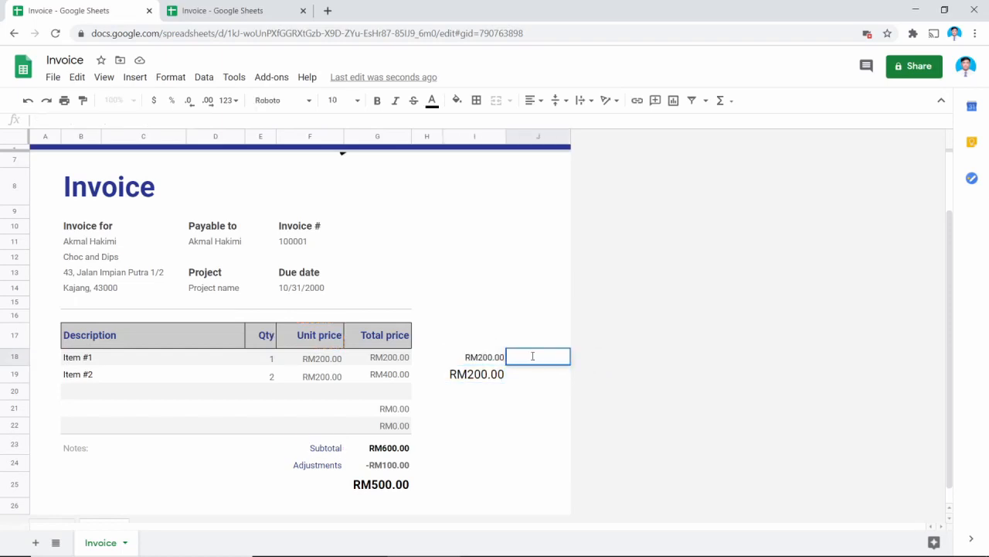
{"action": "key", "text": "ctrl+v"}
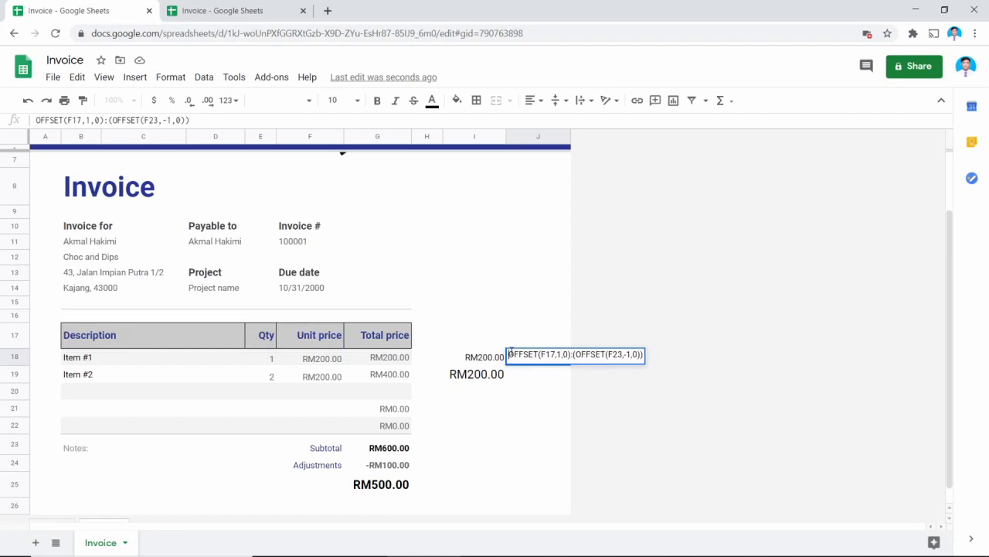
{"action": "type", "text": "="}
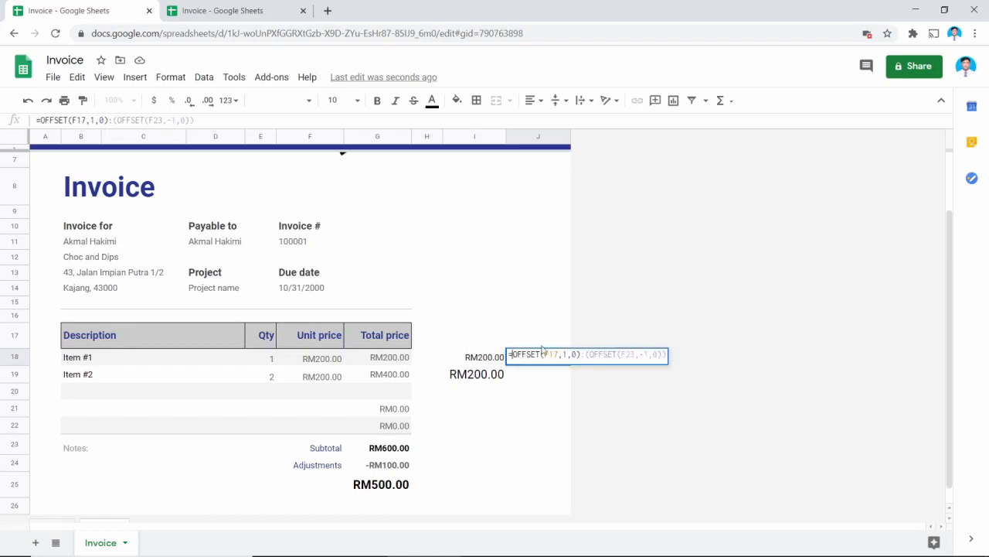
Step: Replace the F17 reference in J18's first OFFSET with the Qty header cell E17
{"action": "left_click", "coordinate": [556, 353]}
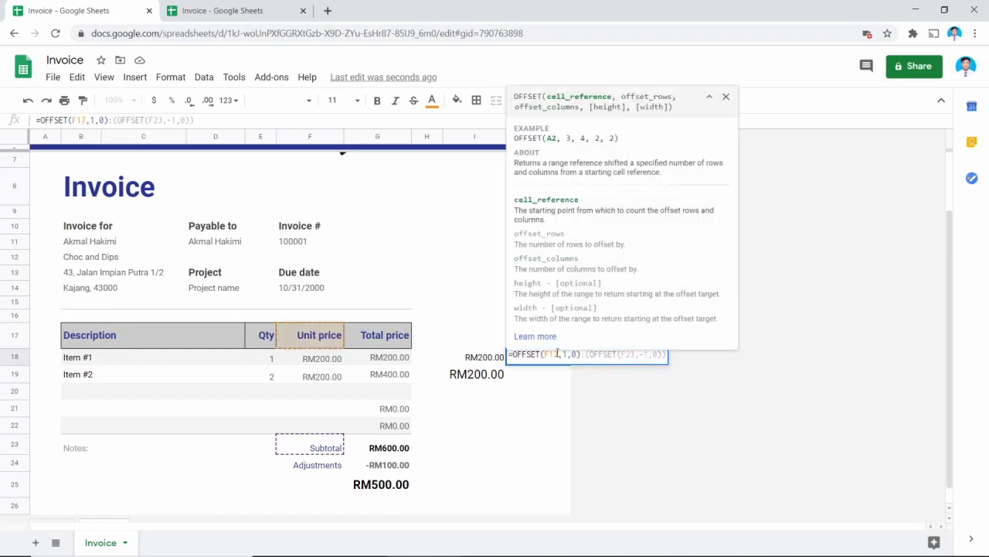
{"action": "double_click", "coordinate": [557, 353]}
{"action": "key", "text": "BackSpace"}
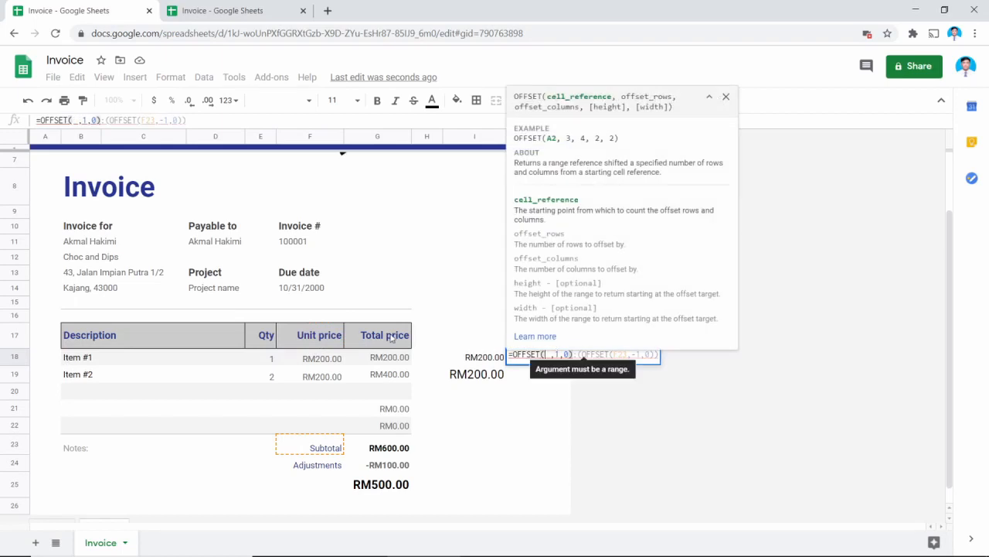
{"action": "left_click", "coordinate": [266, 340]}
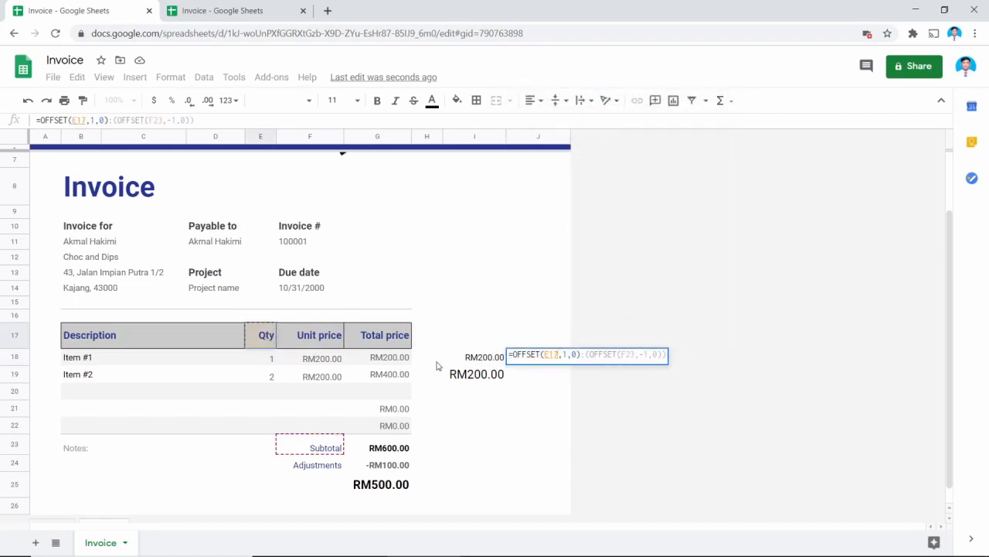
Step: Change the second OFFSET's reference in J18 to E23, completing =OFFSET(E17,1,0):(OFFSET(E23,-1,0))
{"action": "double_click", "coordinate": [630, 354]}
{"action": "key", "text": "BackSpace"}
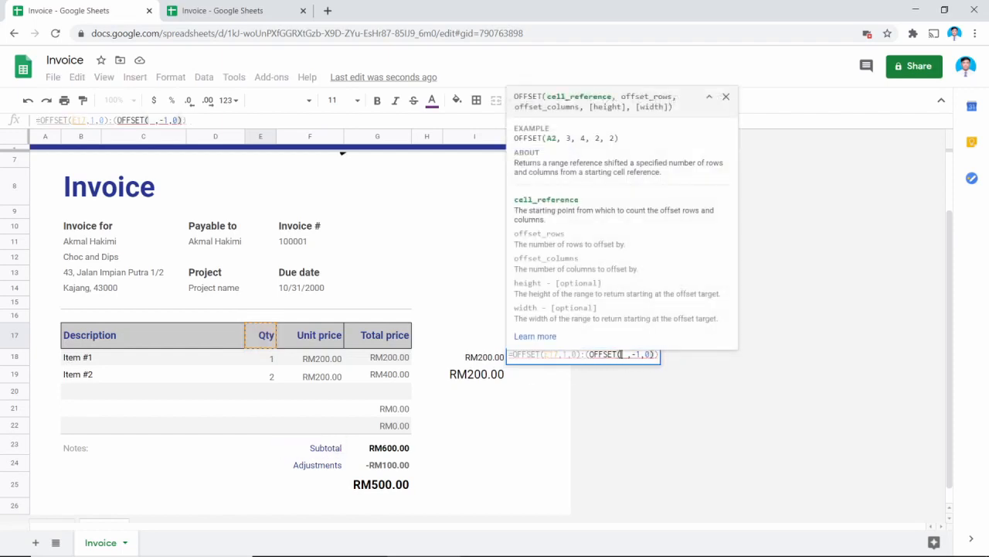
{"action": "left_click", "coordinate": [269, 451]}
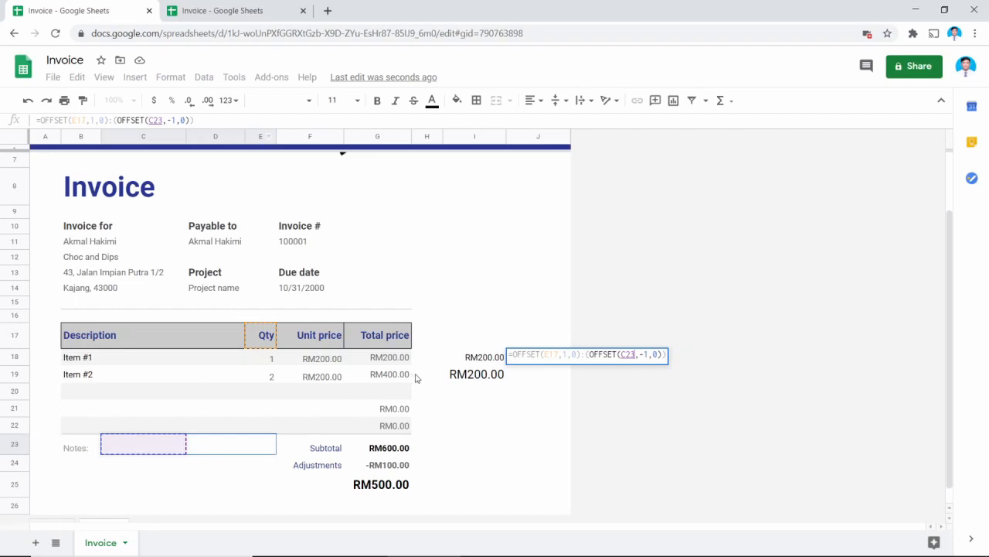
{"action": "key", "text": "BackSpace"}
{"action": "key", "text": "BackSpace"}
{"action": "key", "text": "BackSpace"}
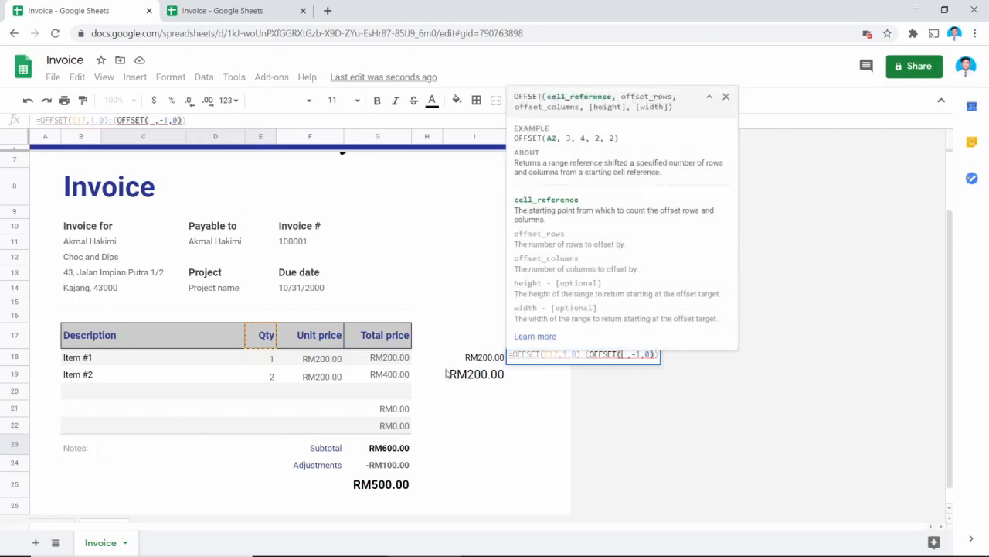
{"action": "type", "text": "E23"}
{"action": "key", "text": "Return"}
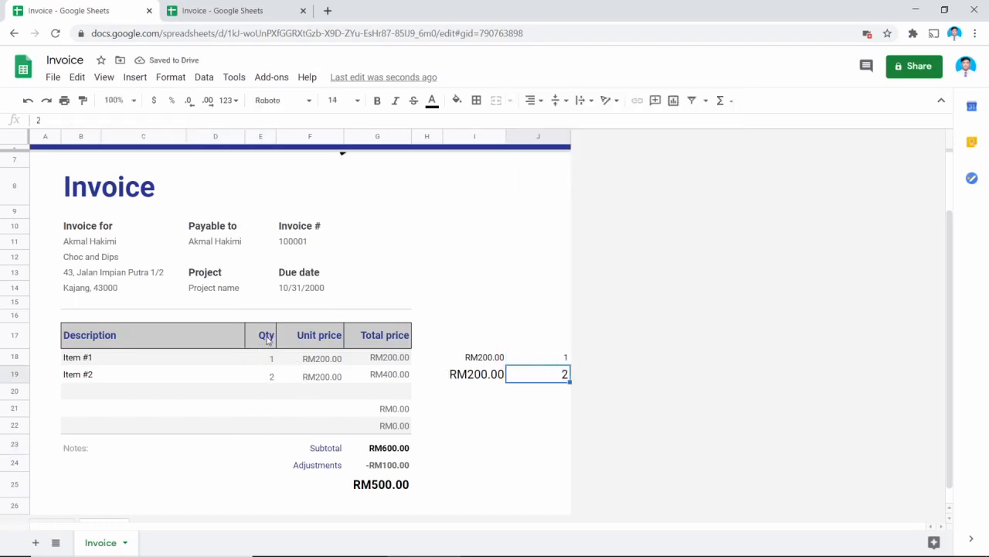
{"action": "left_click", "coordinate": [269, 340]}
{"action": "left_click", "coordinate": [259, 438]}
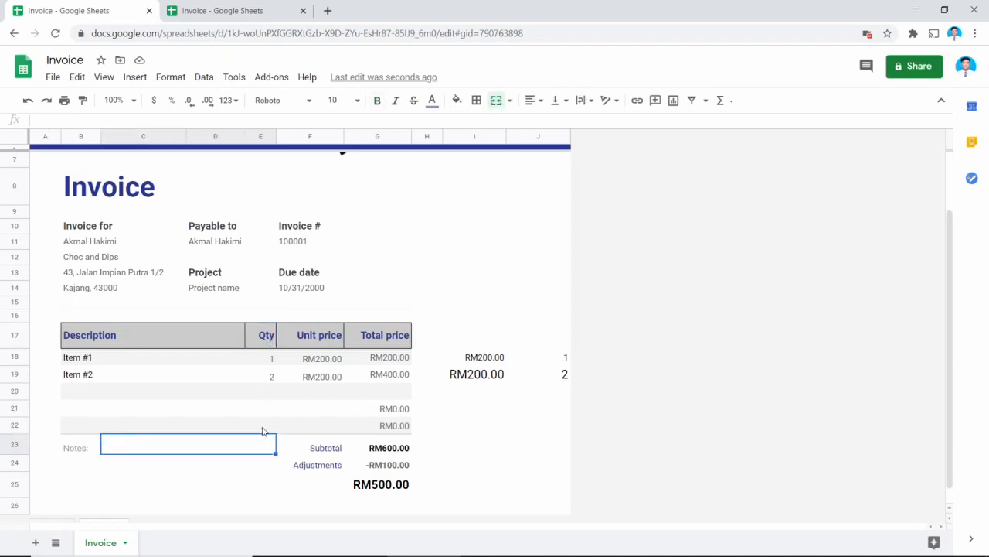
{"action": "left_click", "coordinate": [263, 430]}
{"action": "left_click", "coordinate": [269, 442]}
{"action": "left_click", "coordinate": [270, 430]}
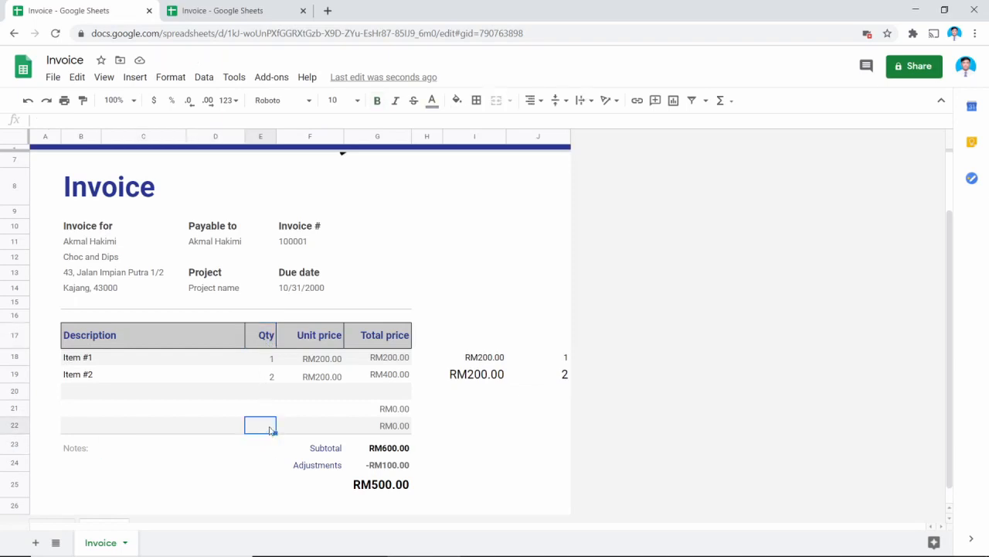
Step: Copy J18's quantity range formula text OFFSET(E17,1,0):(OFFSET(E23,-1,0)) without the equals sign
{"action": "left_click", "coordinate": [561, 373]}
{"action": "left_click", "coordinate": [555, 355]}
{"action": "double_click", "coordinate": [543, 355]}
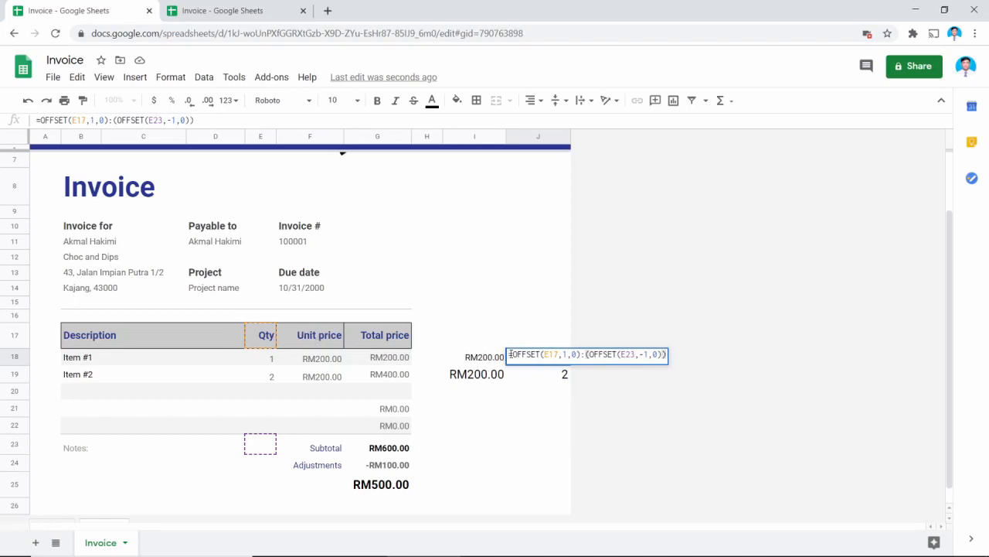
{"action": "left_click_drag", "start_coordinate": [513, 355], "coordinate": [666, 362]}
{"action": "key", "text": "ctrl+c"}
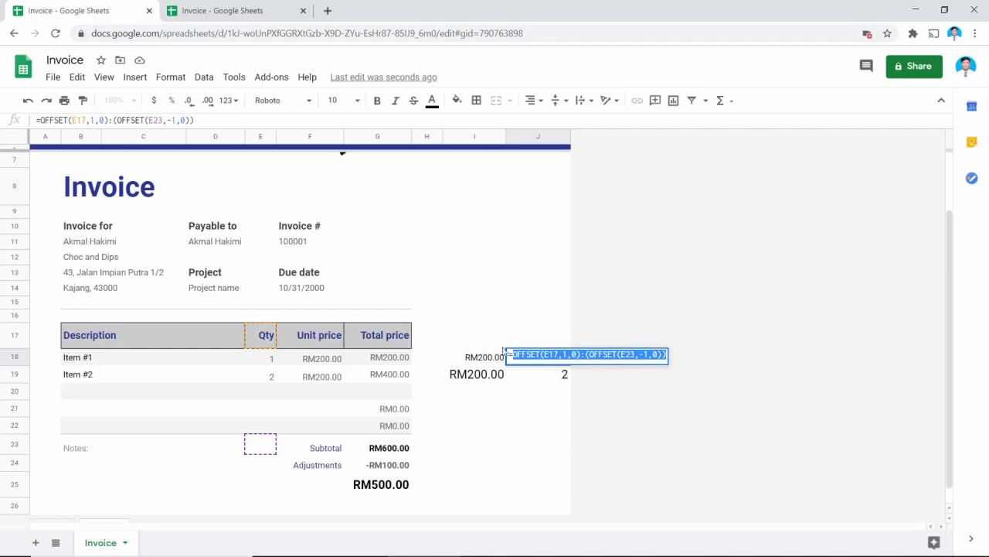
{"action": "left_click", "coordinate": [480, 356]}
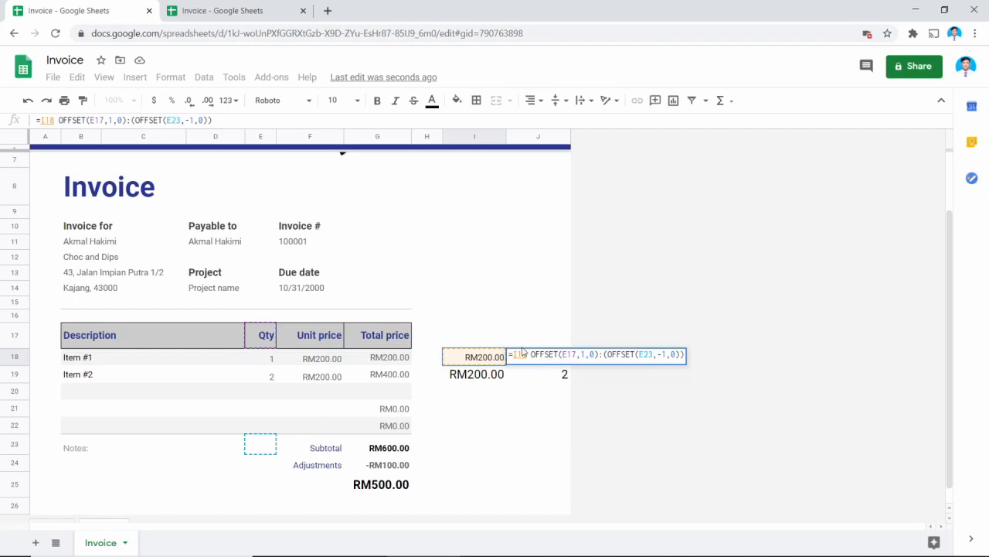
{"action": "key", "text": "BackSpace"}
{"action": "key", "text": "BackSpace"}
{"action": "key", "text": "BackSpace"}
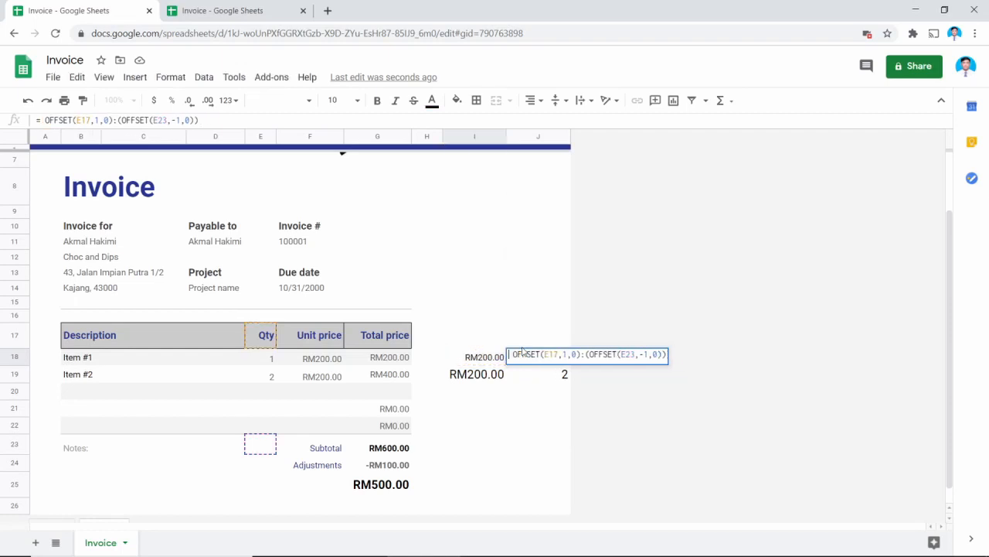
{"action": "key", "text": "BackSpace"}
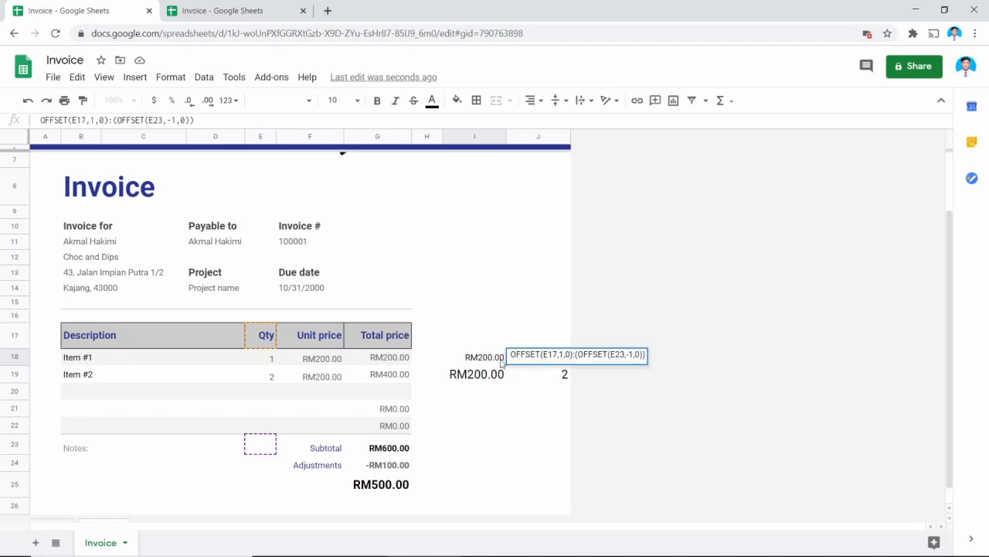
{"action": "key", "text": "BackSpace"}
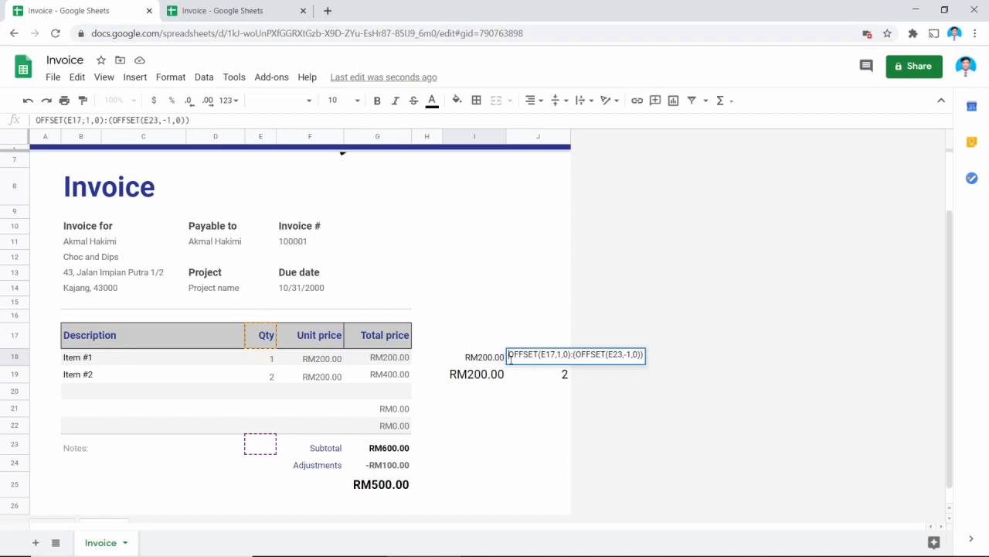
{"action": "type", "text": "="}
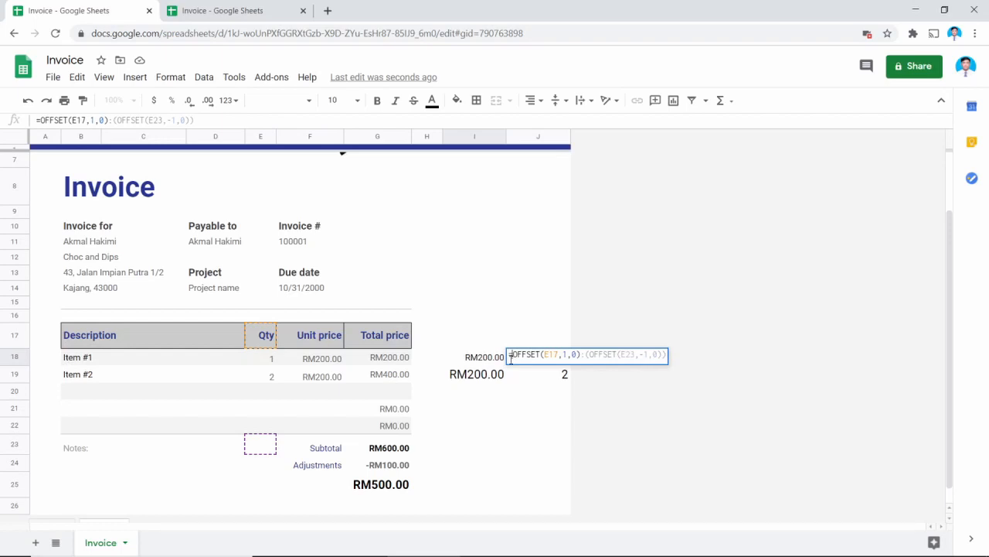
{"action": "key", "text": "Return"}
Step: Multiply I18's unit price range by the copied quantity range by appending *OFFSET(E17,1,0):(OFFSET(E23,-1,0)) to its formula
{"action": "double_click", "coordinate": [506, 357]}
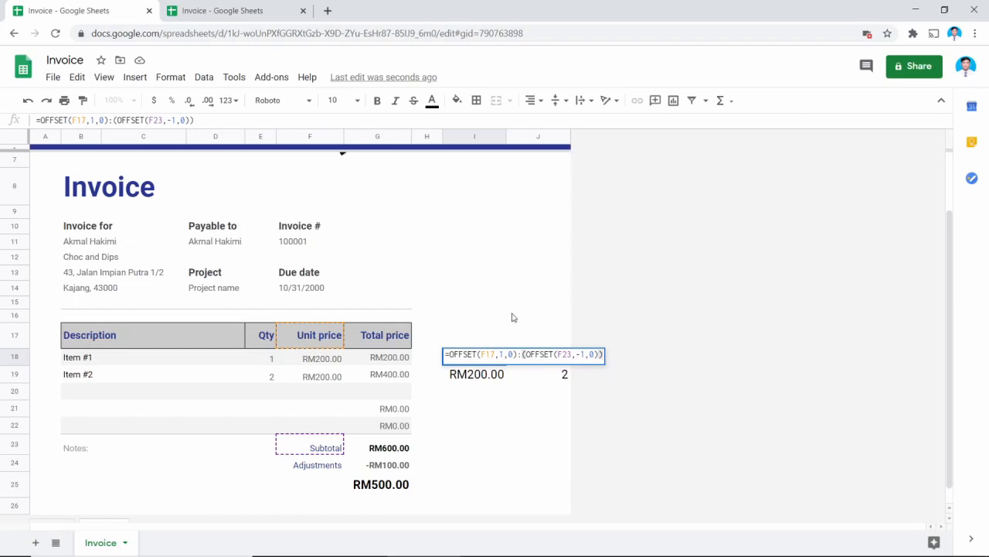
{"action": "type", "text": "*"}
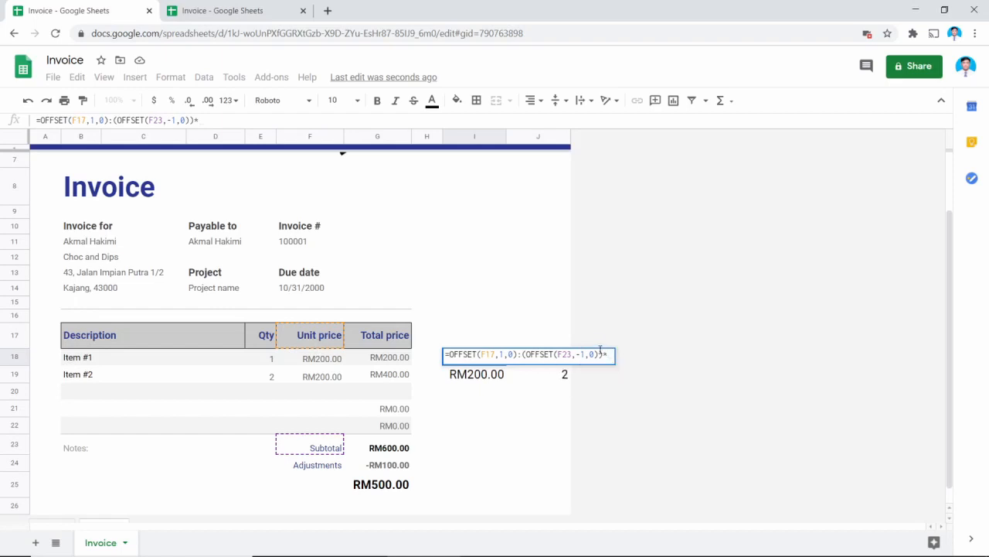
{"action": "key", "text": "ctrl+v"}
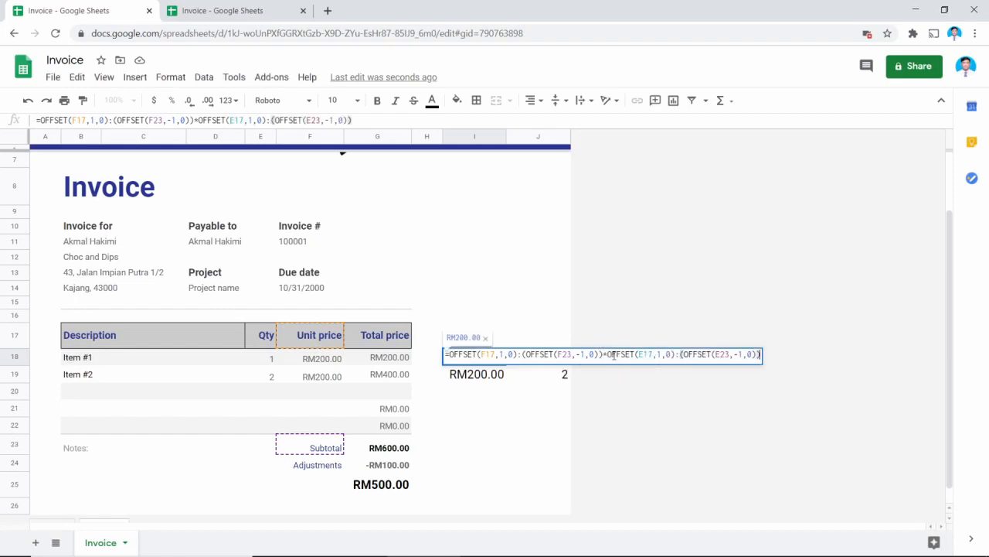
{"action": "key", "text": "Return"}
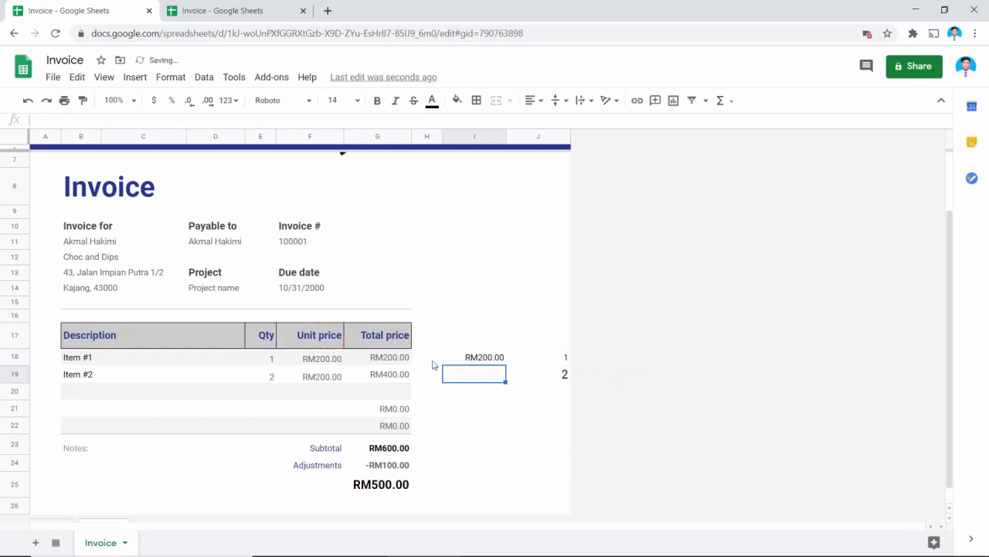
{"action": "left_click", "coordinate": [326, 341]}
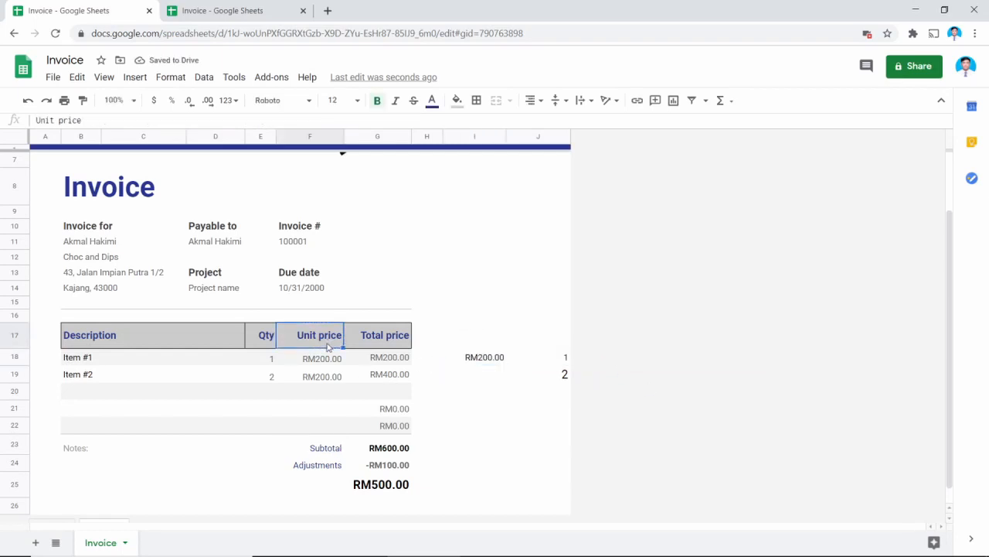
{"action": "left_click", "coordinate": [471, 358]}
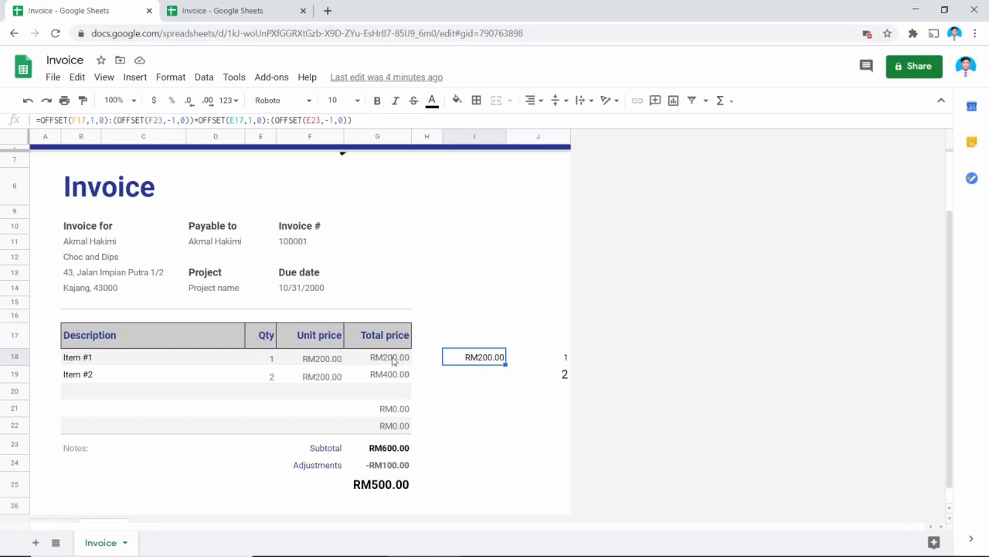
{"action": "left_click_drag", "start_coordinate": [389, 358], "coordinate": [397, 430]}
Step: Wrap I18's price-times-quantity formula in ArrayFormula so it calculates every item row
{"action": "left_click", "coordinate": [486, 356]}
{"action": "double_click", "coordinate": [485, 357]}
{"action": "left_click", "coordinate": [453, 355]}
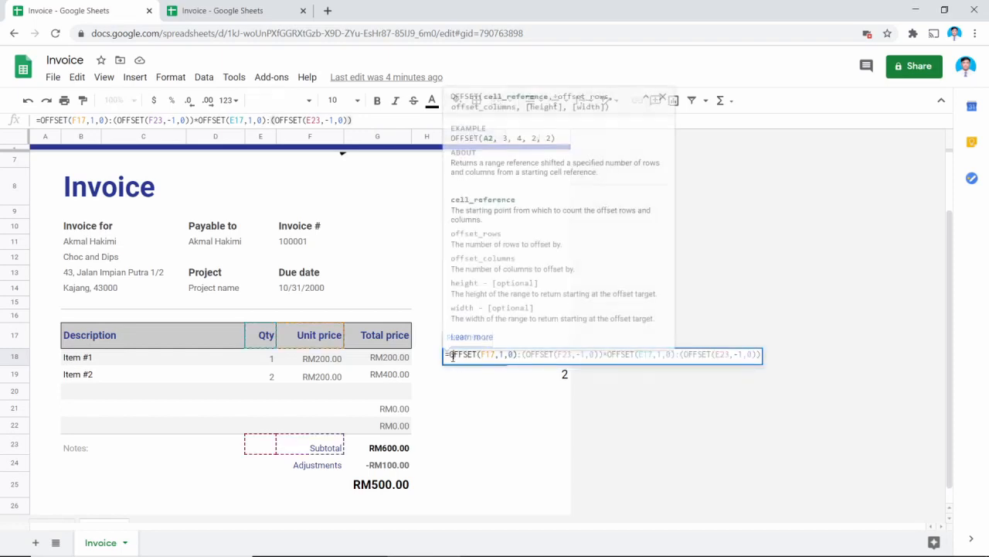
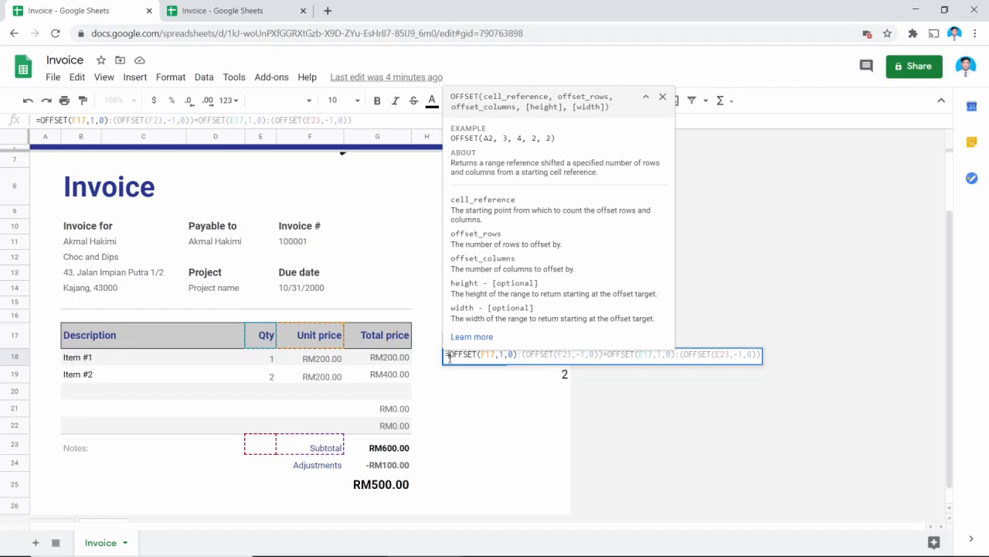
{"action": "key", "text": "ctrl+shift+Return"}
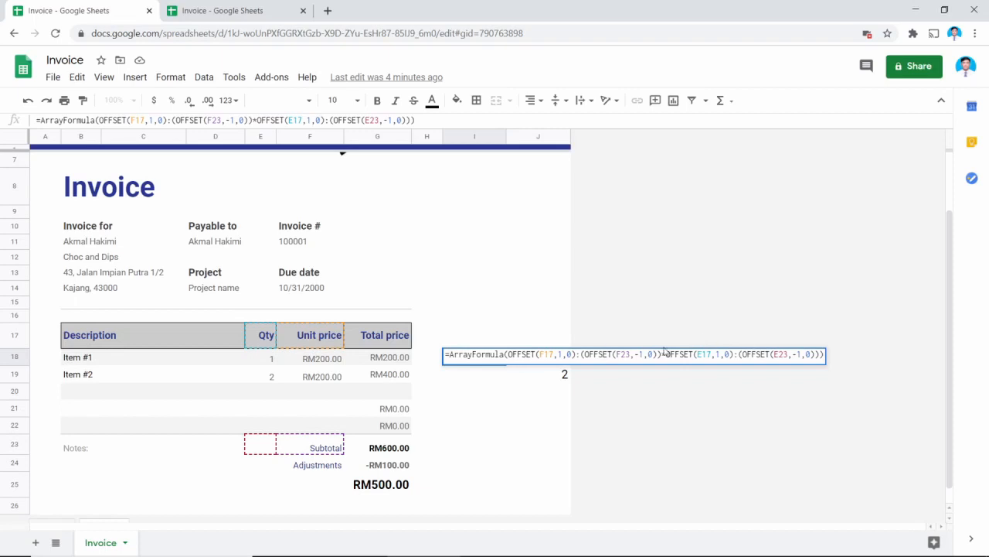
{"action": "key", "text": "Return"}
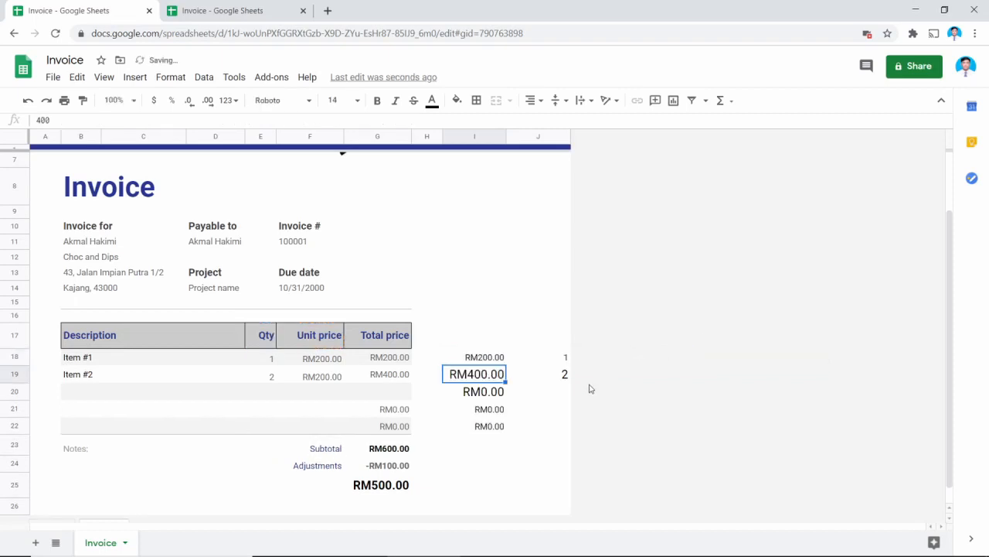
Step: Delete helper column J containing the quantity range formula
{"action": "left_click", "coordinate": [474, 358]}
{"action": "left_click", "coordinate": [496, 410]}
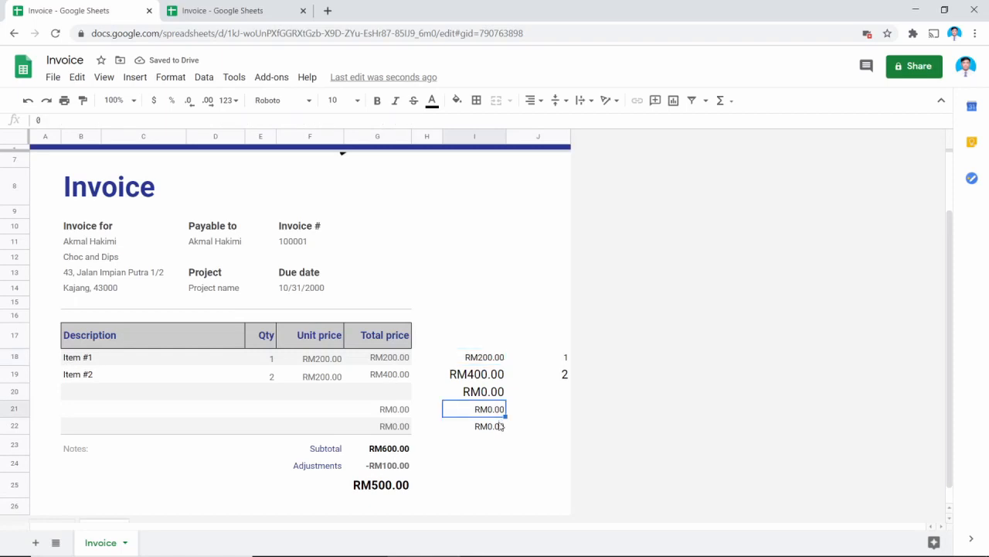
{"action": "left_click", "coordinate": [398, 363]}
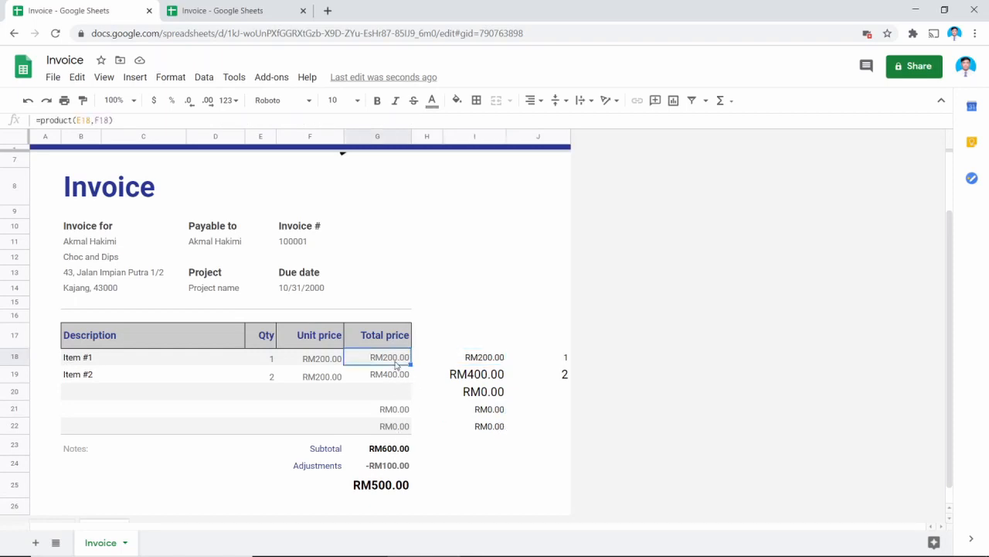
{"action": "left_click", "coordinate": [403, 446]}
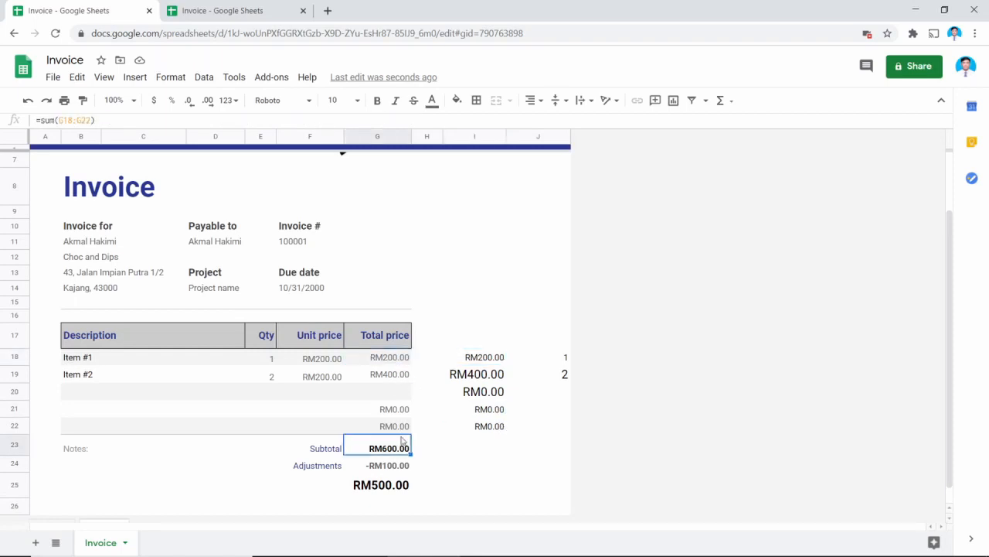
{"action": "left_click", "coordinate": [567, 360]}
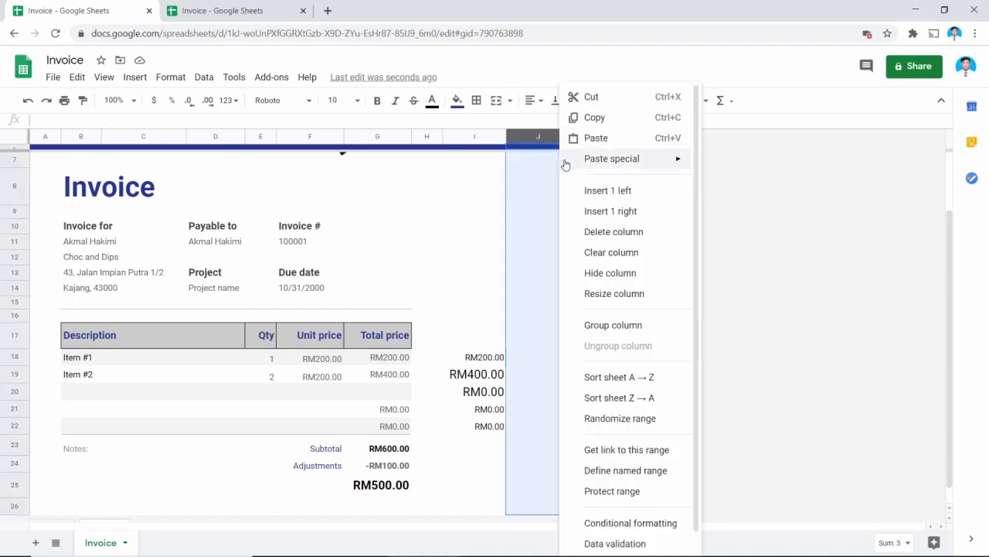
{"action": "right_click", "coordinate": [564, 137]}
{"action": "left_click", "coordinate": [611, 232]}
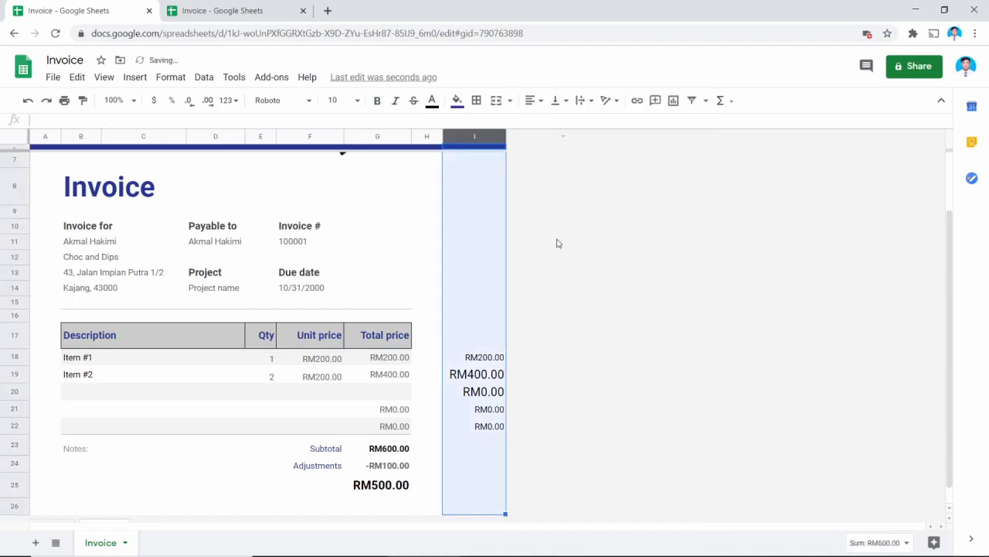
Step: Copy I18's full ArrayFormula price-times-quantity text without the equals sign
{"action": "left_click", "coordinate": [467, 357]}
{"action": "double_click", "coordinate": [460, 356]}
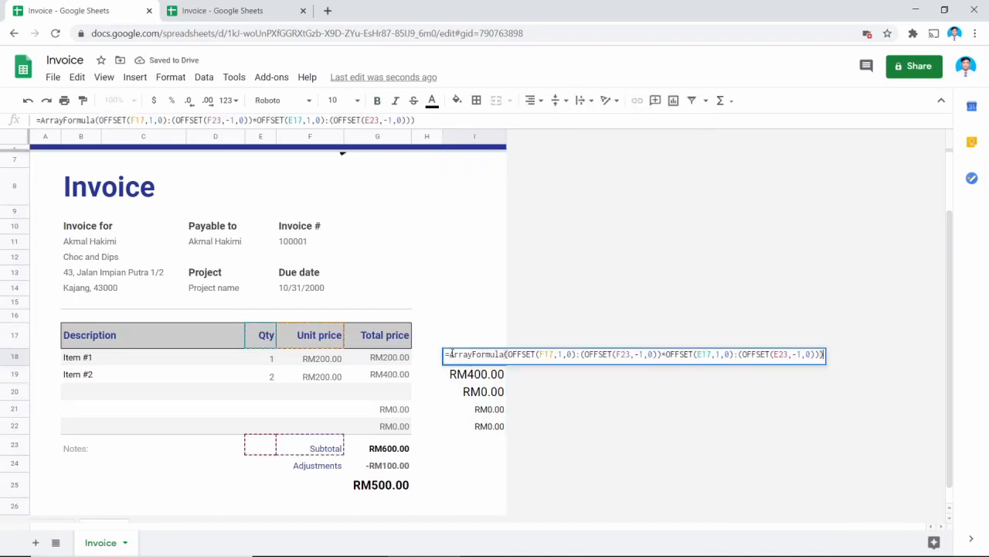
{"action": "left_click_drag", "start_coordinate": [451, 354], "coordinate": [826, 357]}
{"action": "key", "text": "ctrl+c"}
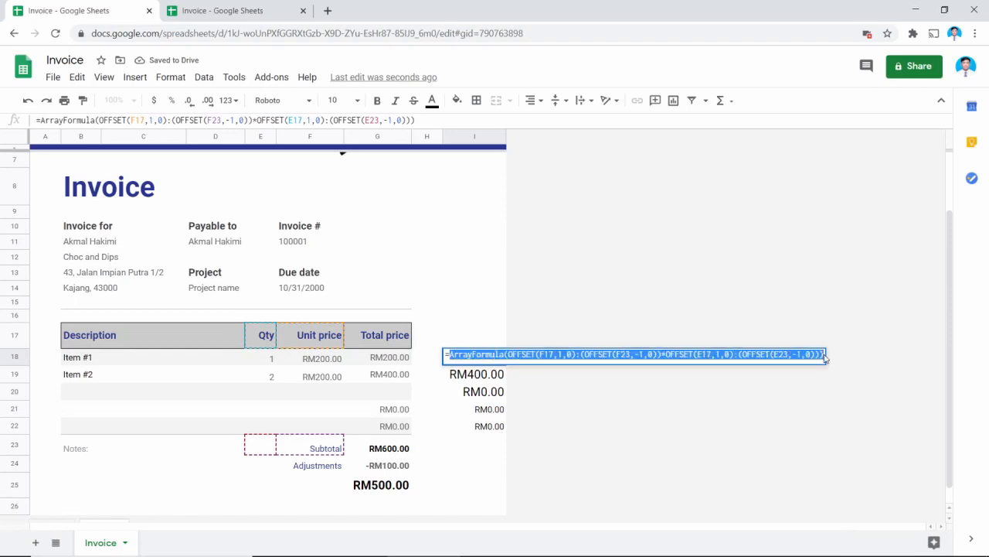
{"action": "left_click", "coordinate": [408, 357]}
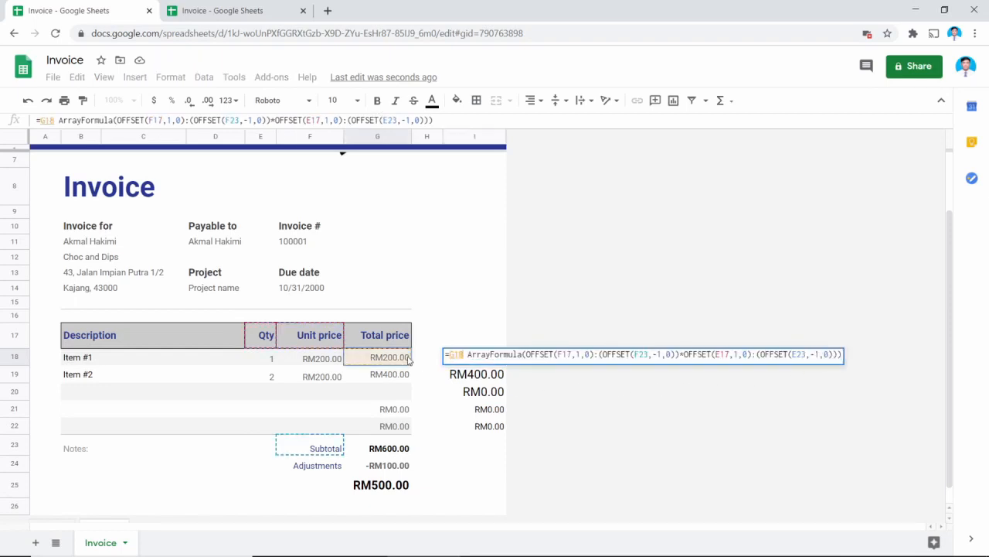
{"action": "left_click_drag", "start_coordinate": [408, 358], "coordinate": [464, 347]}
{"action": "key", "text": "BackSpace"}
{"action": "key", "text": "BackSpace"}
{"action": "key", "text": "BackSpace"}
{"action": "key", "text": "BackSpace"}
{"action": "key", "text": "BackSpace"}
{"action": "key", "text": "BackSpace"}
{"action": "key", "text": "BackSpace"}
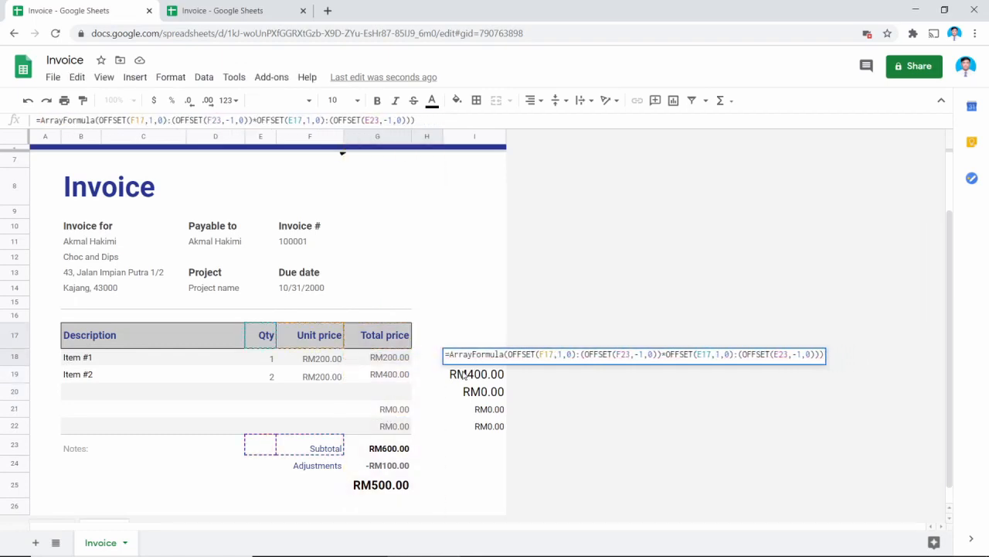
{"action": "key", "text": "Return"}
Step: Clear the existing product formulas from the Total price cells G18:G22
{"action": "left_click", "coordinate": [395, 361]}
{"action": "left_click_drag", "start_coordinate": [392, 360], "coordinate": [400, 433]}
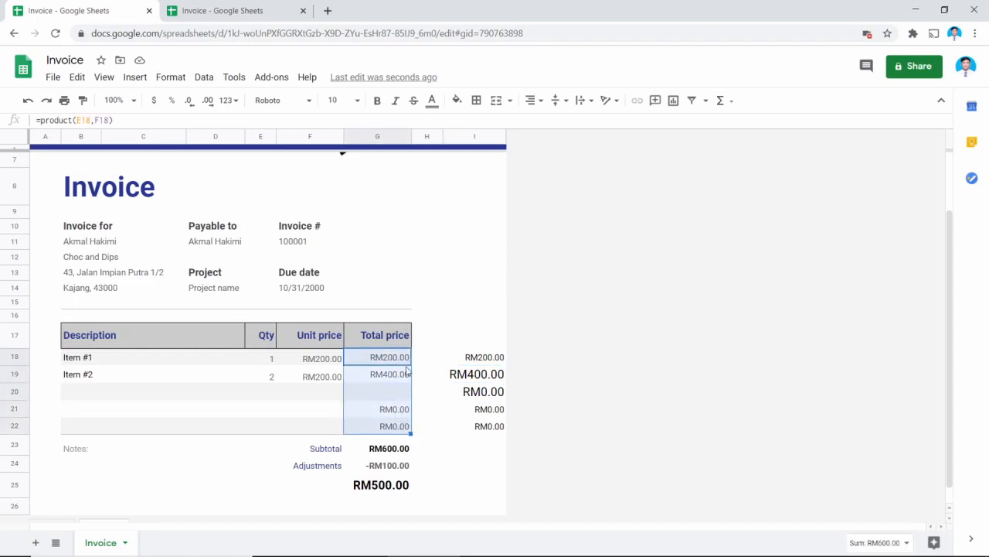
{"action": "key", "text": "Delete"}
Step: Enter =ArrayFormula(OFFSET(F17,1,0):(OFFSET(F23,-1,0))*OFFSET(E17,1,0):(OFFSET(E23,-1,0))) in G18 under Total price
{"action": "left_click", "coordinate": [473, 357]}
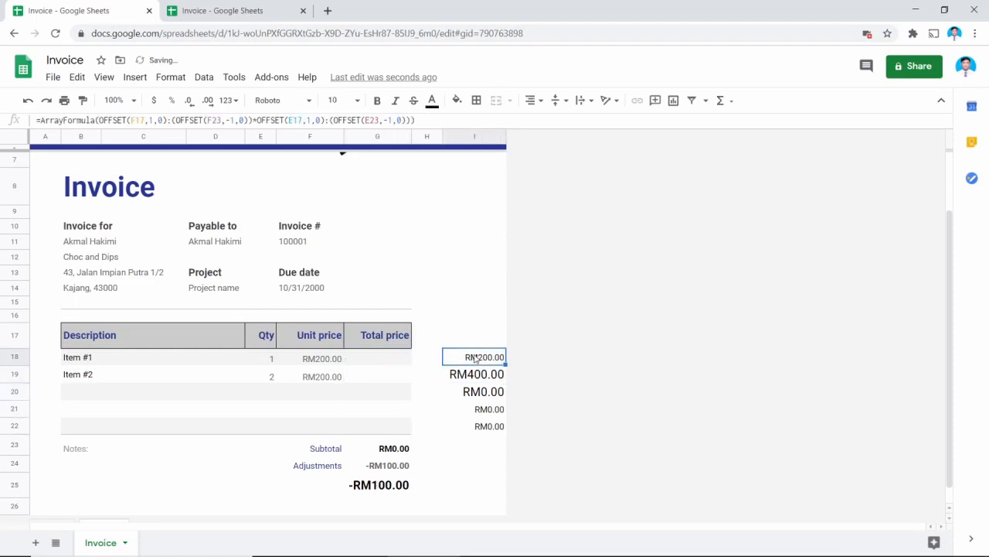
{"action": "double_click", "coordinate": [403, 358]}
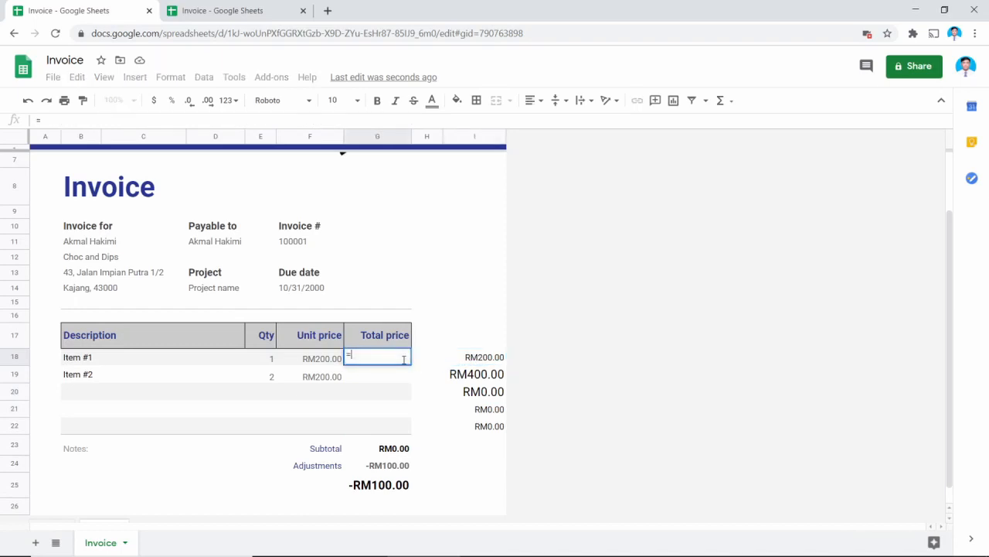
{"action": "key", "text": "ctrl+v"}
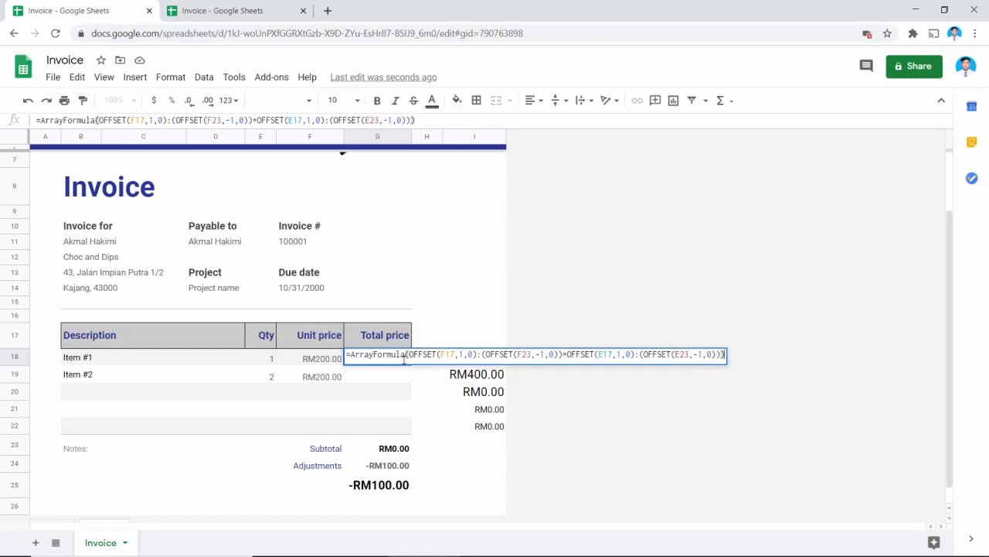
{"action": "key", "text": "Return"}
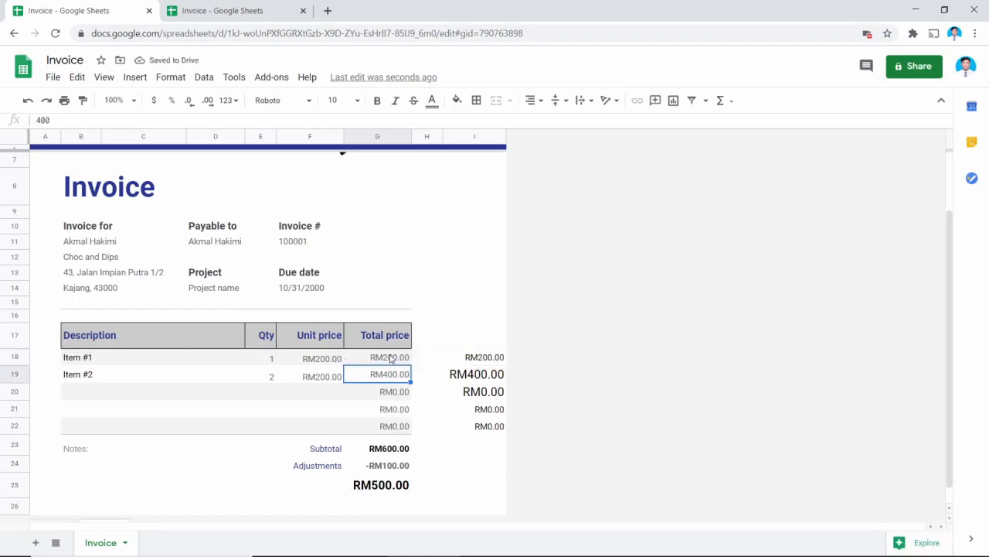
Step: Test the total price formula by inserting a row between Item #1 and Item #2 and another above Item #1
{"action": "right_click", "coordinate": [20, 346]}
{"action": "left_click", "coordinate": [51, 249]}
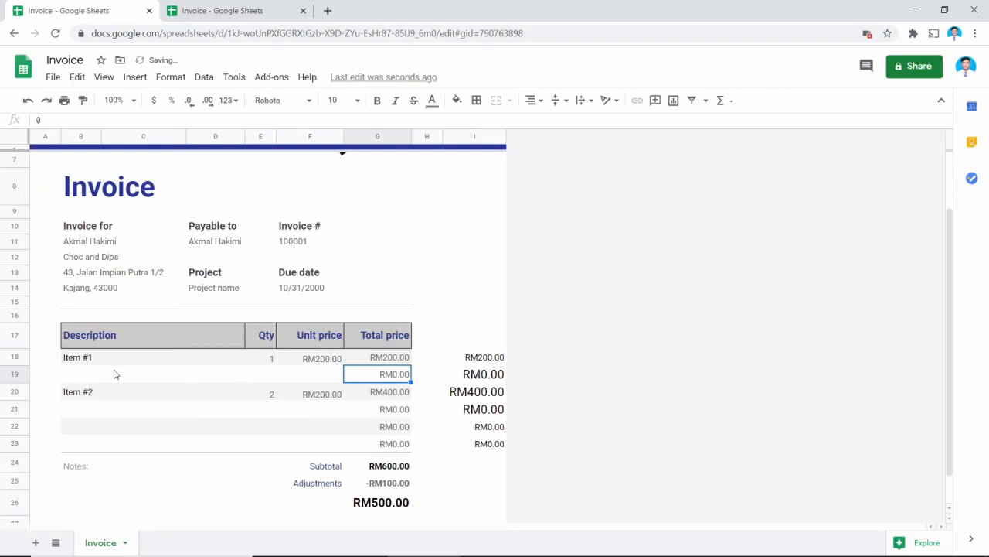
{"action": "left_click", "coordinate": [19, 357]}
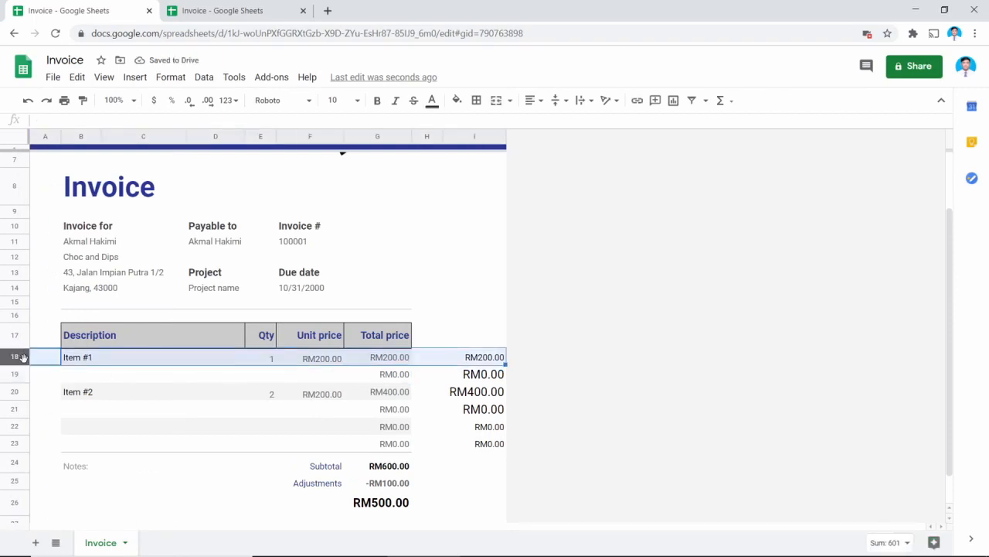
{"action": "right_click", "coordinate": [19, 357]}
{"action": "left_click", "coordinate": [94, 262]}
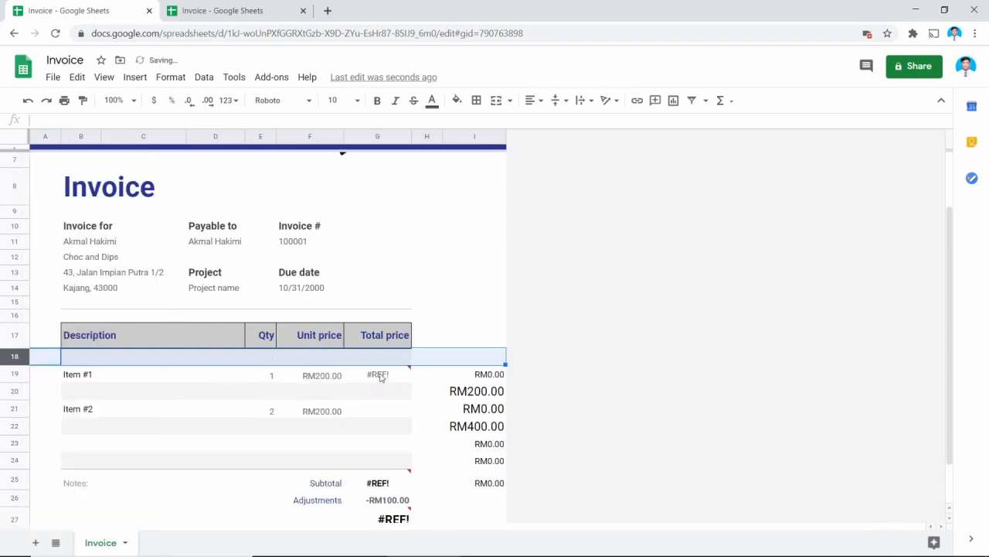
Step: Inspect the total price formula in G19 and undo the row insertion above Item #1
{"action": "left_click", "coordinate": [381, 377]}
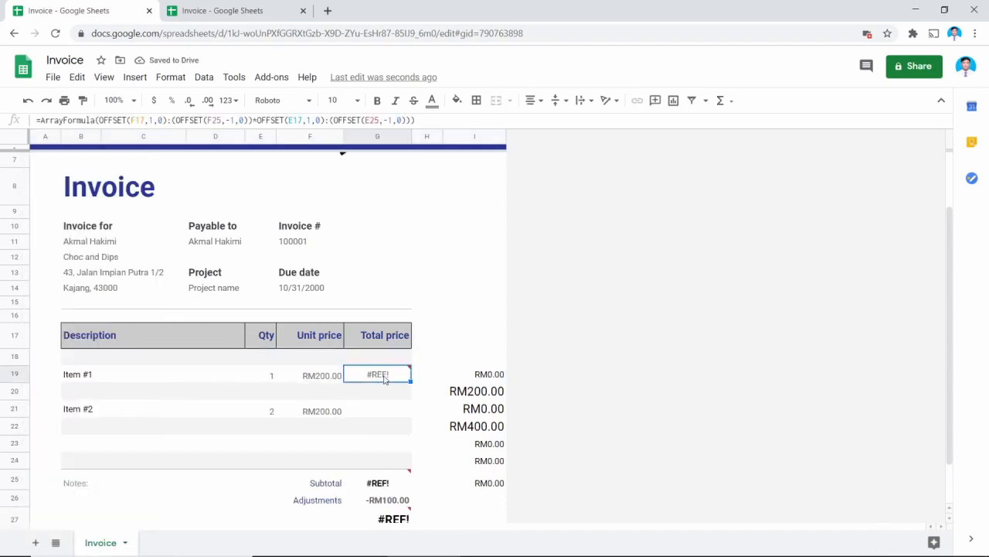
{"action": "mouse_move", "coordinate": [391, 377]}
{"action": "key", "text": "ctrl+z"}
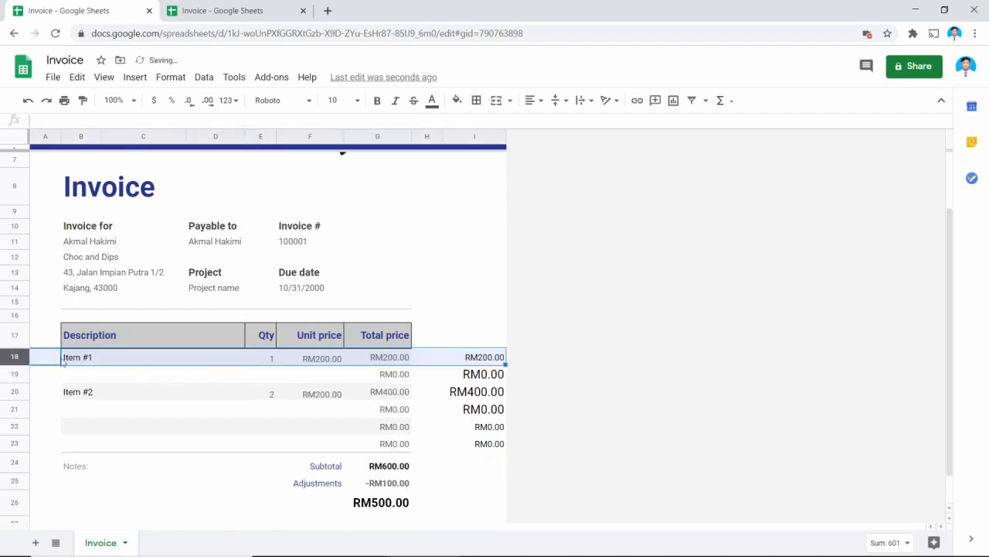
Step: Copy the ArrayFormula text from G18 without its equals sign
{"action": "left_click", "coordinate": [402, 360]}
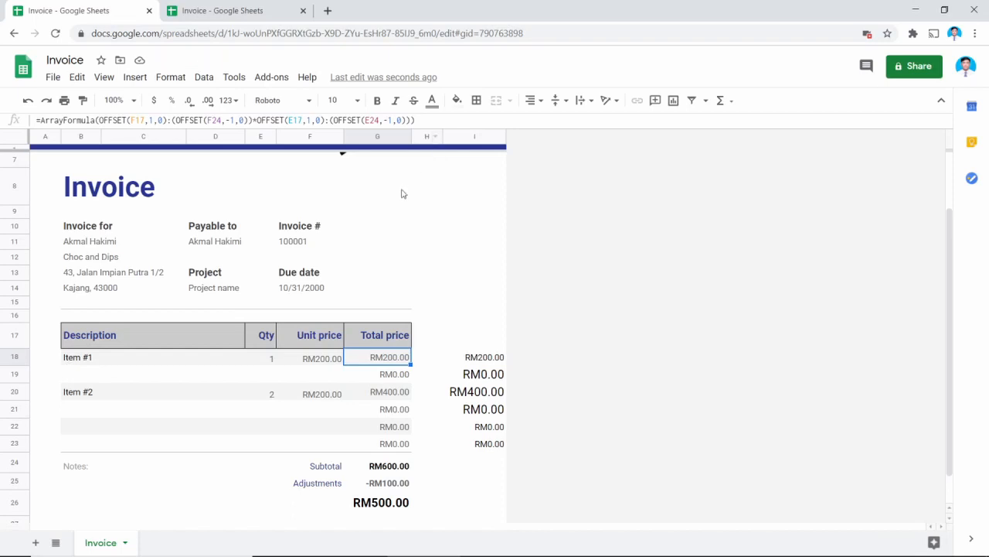
{"action": "left_click_drag", "start_coordinate": [418, 127], "coordinate": [44, 123]}
{"action": "key", "text": "ctrl+c"}
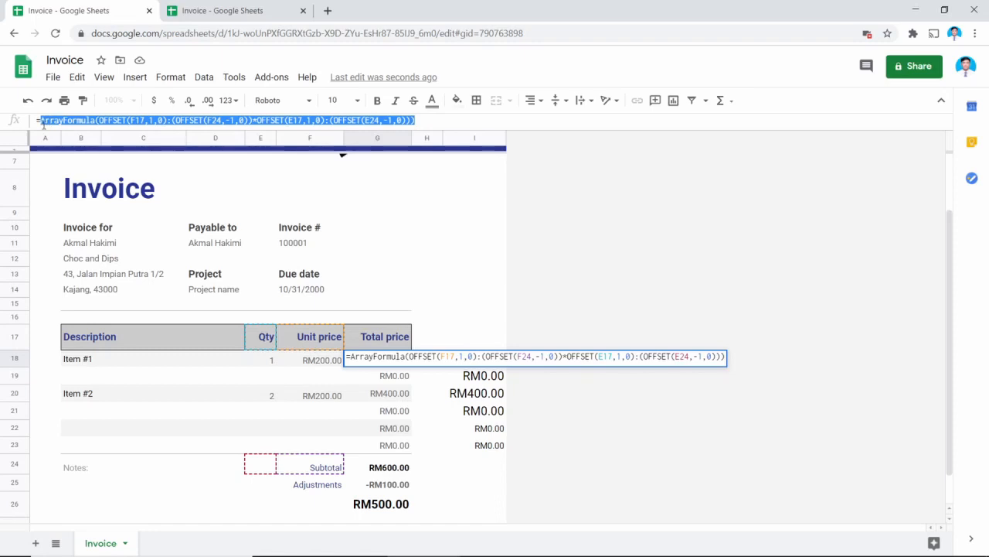
Step: Replace the Total price header in G17 with =ArrayFormula(OFFSET(F17,1,0):(OFFSET(F24,-1,0))*OFFSET(E17,1,0):(OFFSET(E24,-1,0)))
{"action": "double_click", "coordinate": [398, 347]}
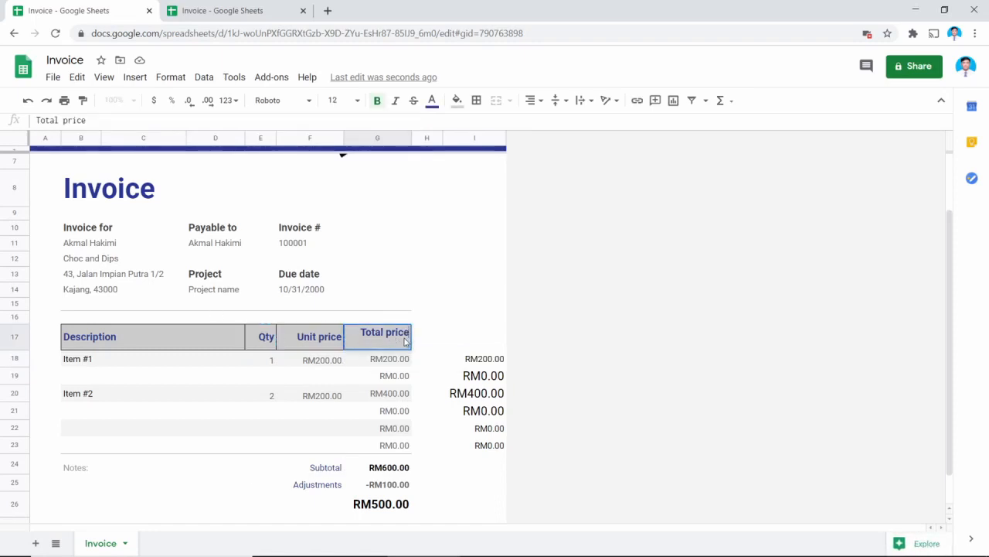
{"action": "key", "text": "BackSpace"}
{"action": "key", "text": "BackSpace"}
{"action": "key", "text": "BackSpace"}
{"action": "key", "text": "BackSpace"}
{"action": "key", "text": "BackSpace"}
{"action": "key", "text": "BackSpace"}
{"action": "key", "text": "BackSpace"}
{"action": "key", "text": "BackSpace"}
{"action": "key", "text": "BackSpace"}
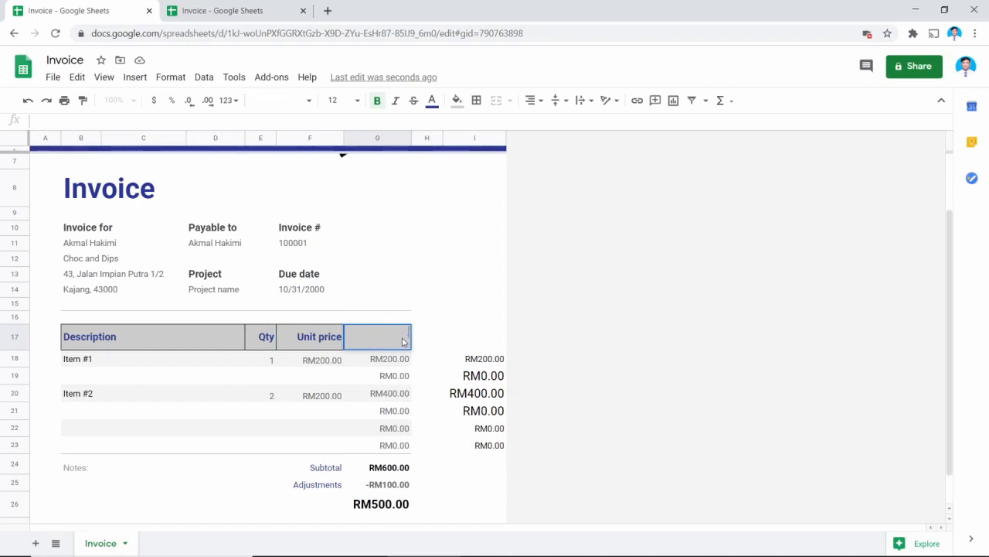
{"action": "right_click", "coordinate": [402, 340]}
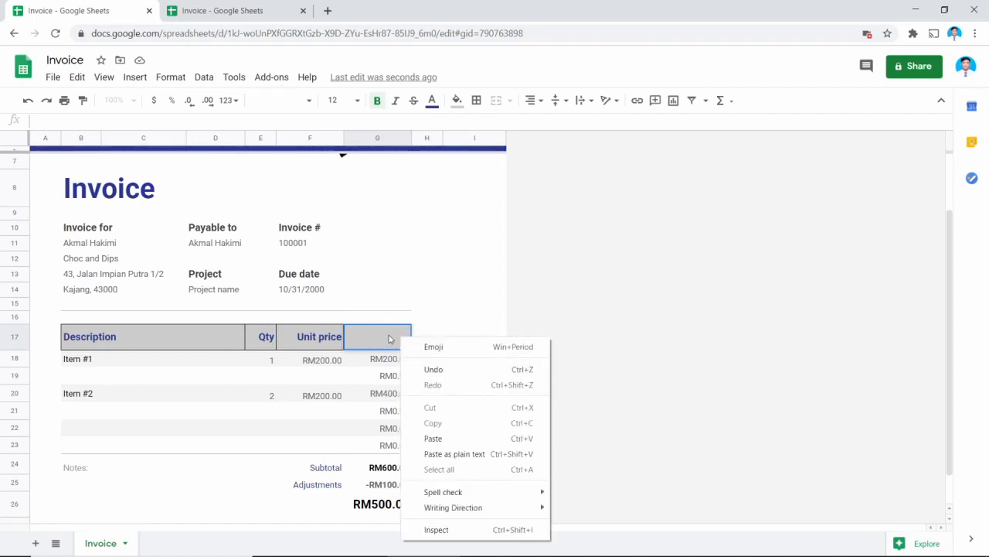
{"action": "left_click", "coordinate": [389, 338]}
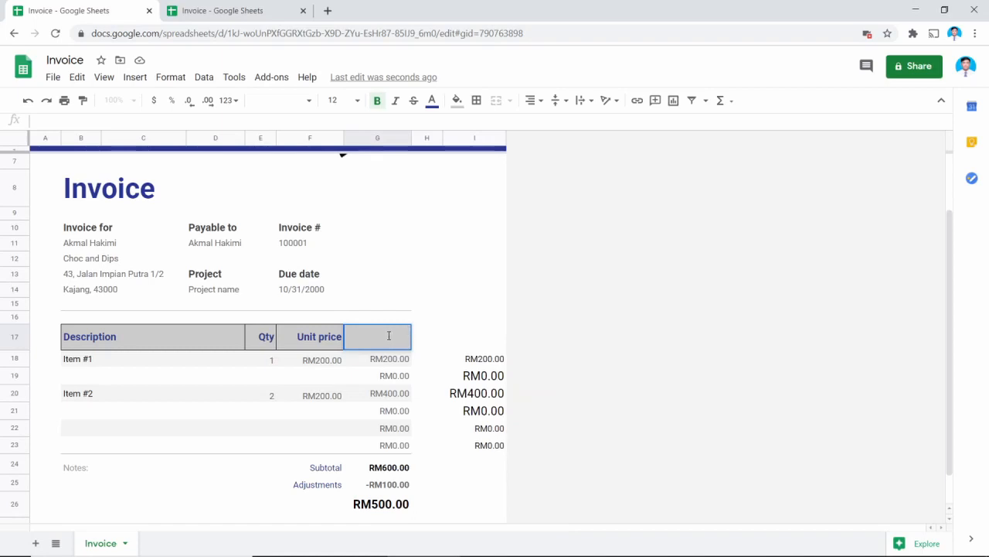
{"action": "key", "text": "ctrl+v"}
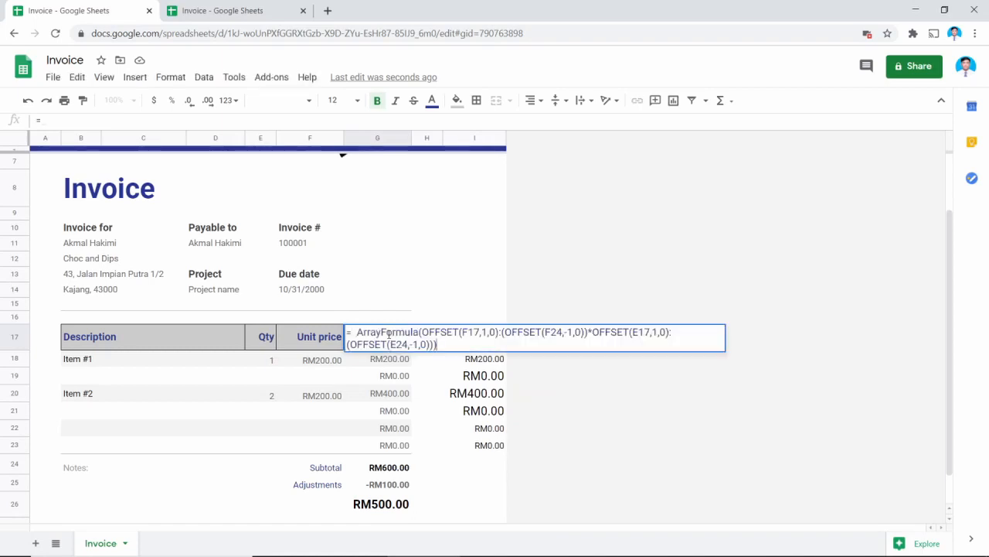
{"action": "key", "text": "Return"}
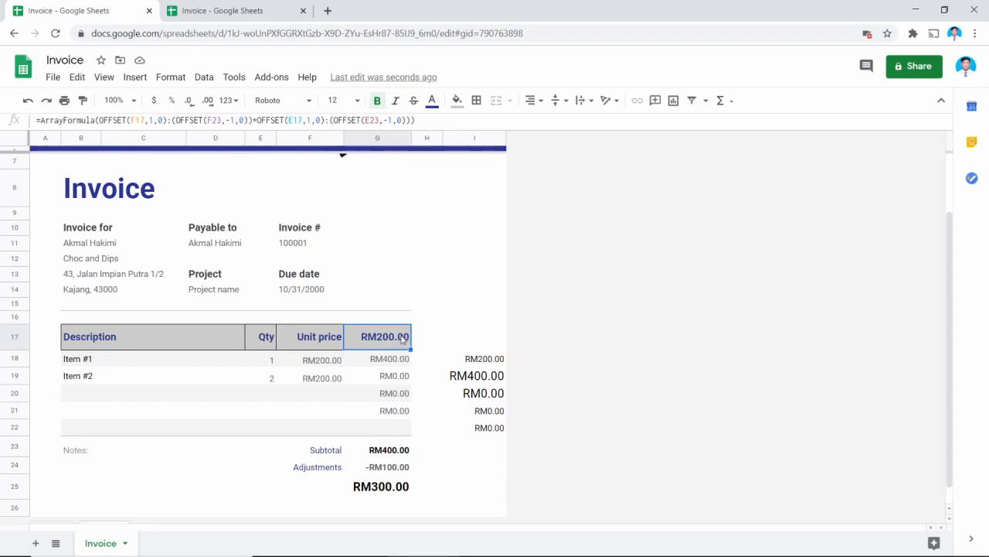
Step: Wrap the OFFSET multiplication inside the G17 ArrayFormula in curly braces, keeping the closing parenthesis after them
{"action": "double_click", "coordinate": [402, 340]}
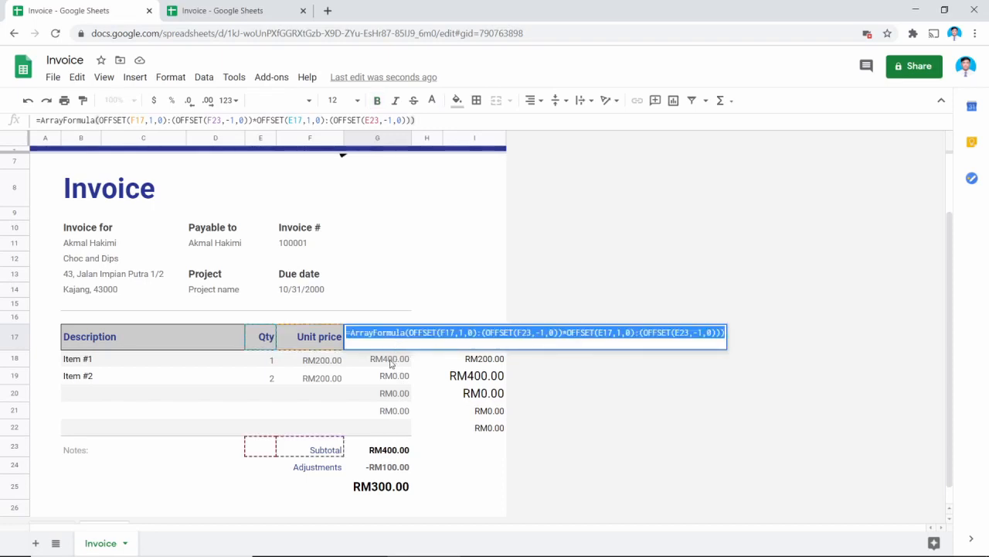
{"action": "key", "text": "Escape"}
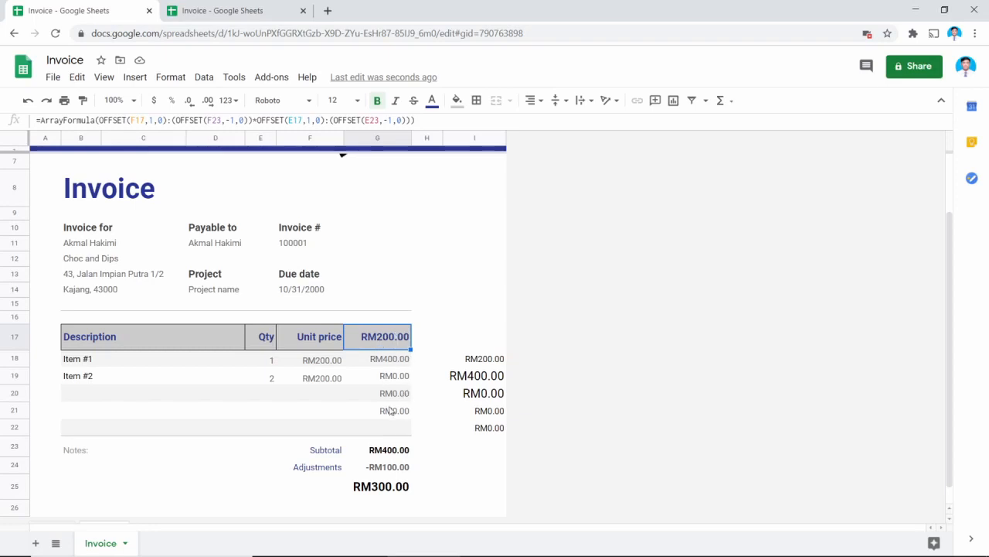
{"action": "double_click", "coordinate": [407, 337]}
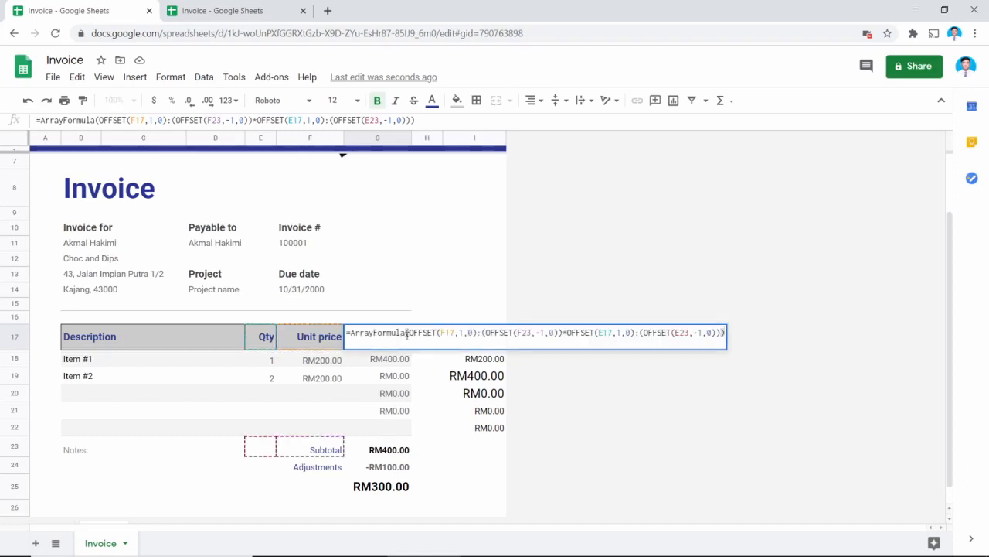
{"action": "left_click", "coordinate": [410, 333]}
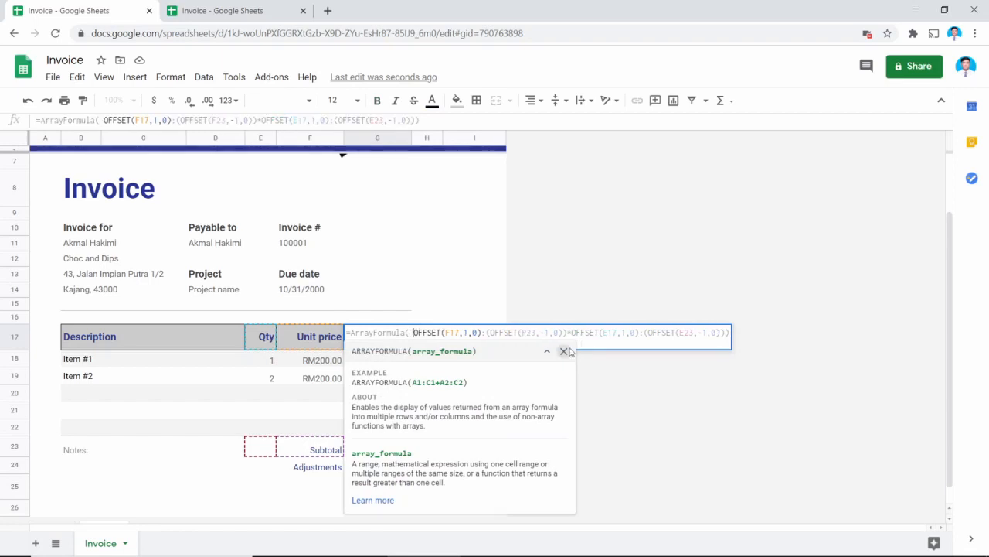
{"action": "left_click", "coordinate": [725, 333]}
{"action": "type", "text": ")"}
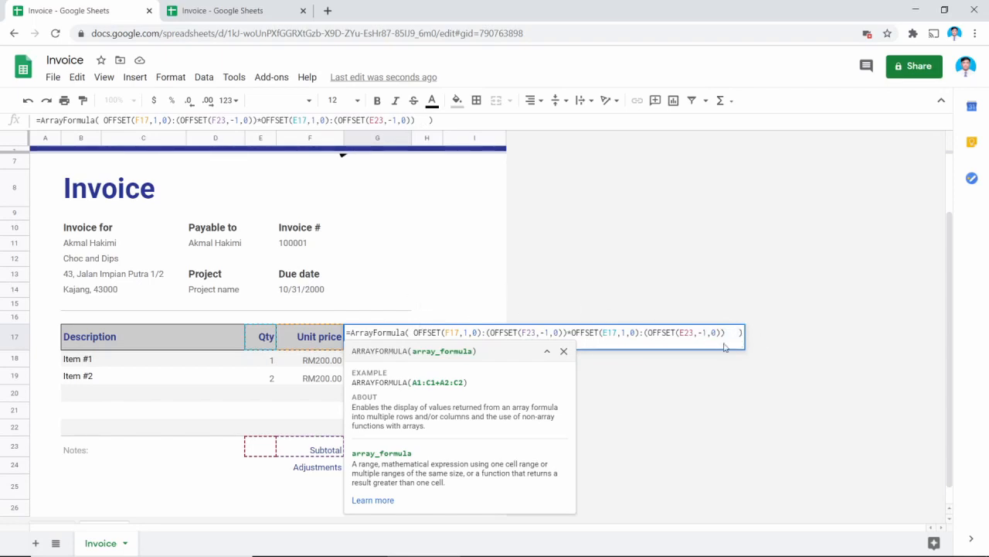
{"action": "left_click", "coordinate": [415, 332]}
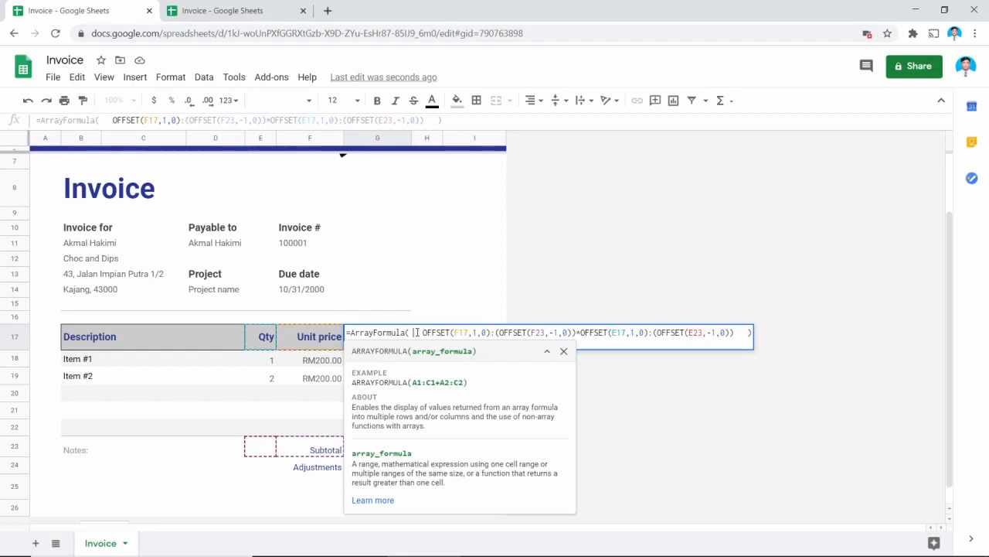
{"action": "type", "text": "{"}
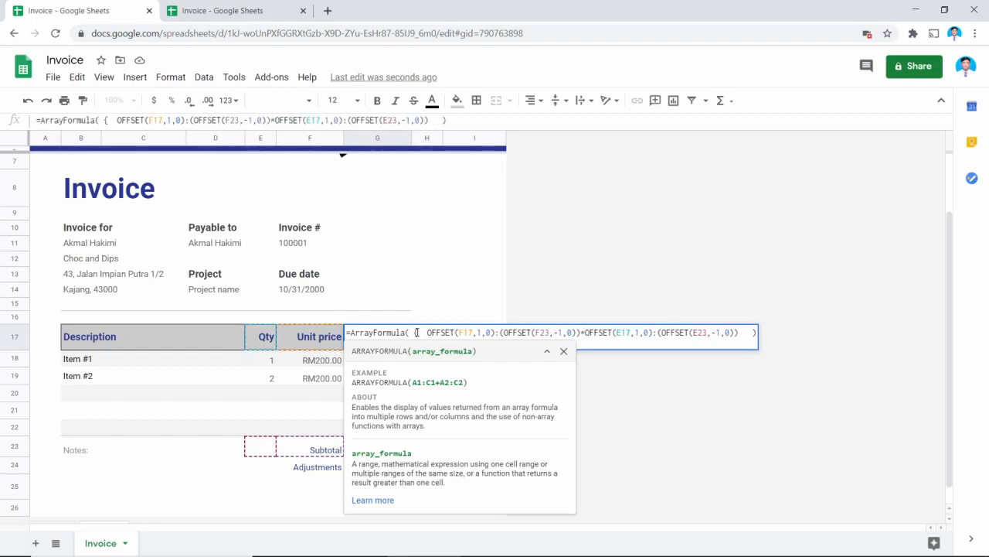
{"action": "left_click", "coordinate": [745, 332]}
{"action": "type", "text": "}"}
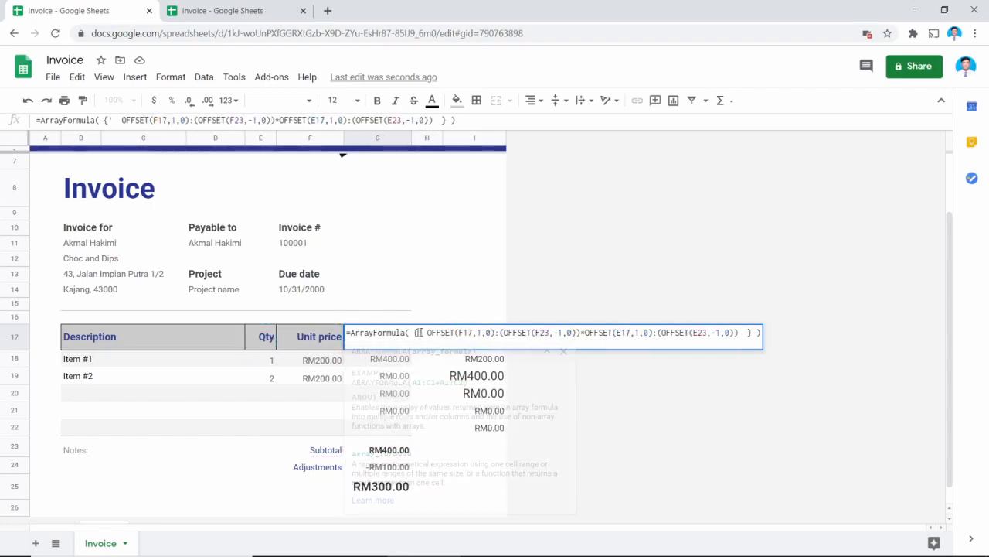
Step: Add "Total Price"; as the first array element before the OFFSET expression in G17, remove the surplus spaces, and apply the formula
{"action": "type", "text": "\""}
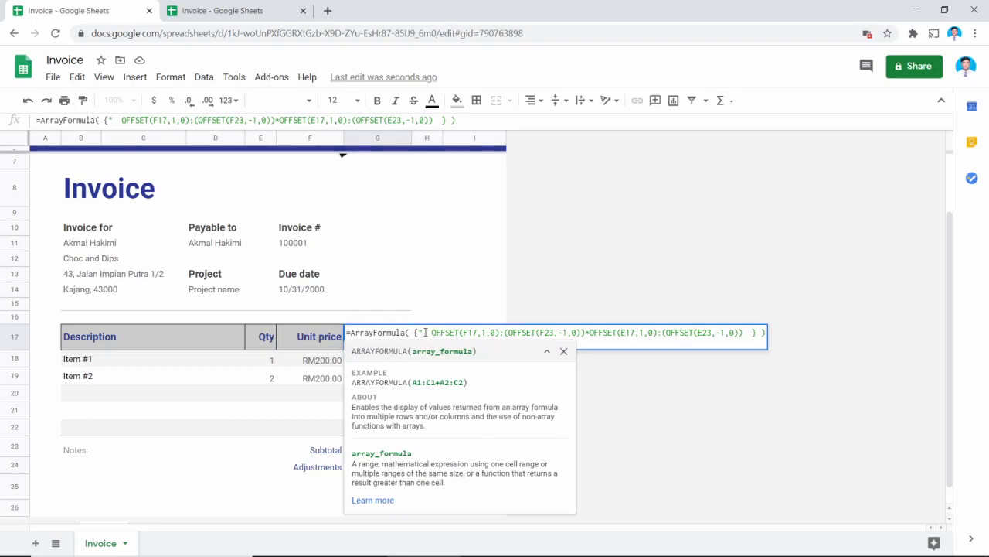
{"action": "type", "text": "Tota"}
{"action": "type", "text": "l Pri"}
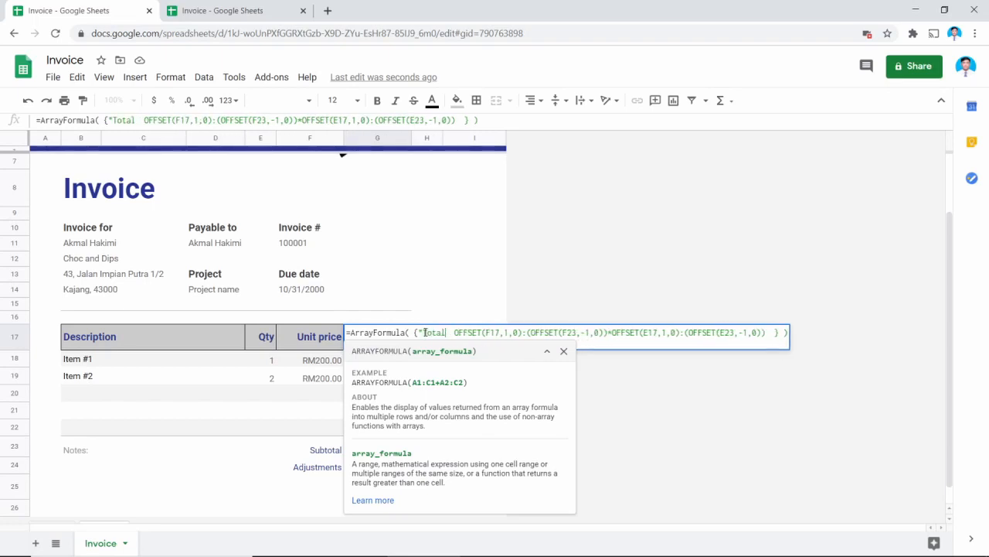
{"action": "type", "text": "ce"}
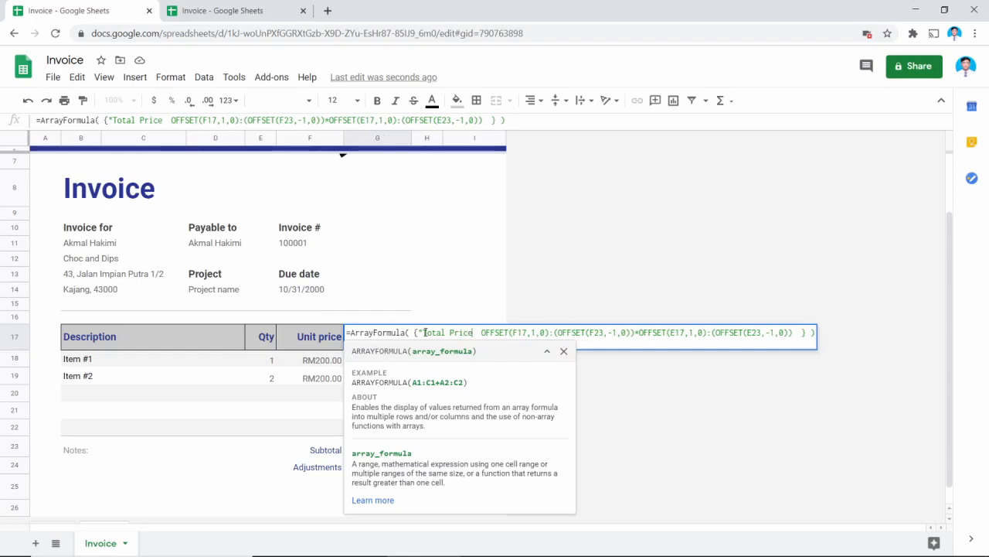
{"action": "type", "text": "\""}
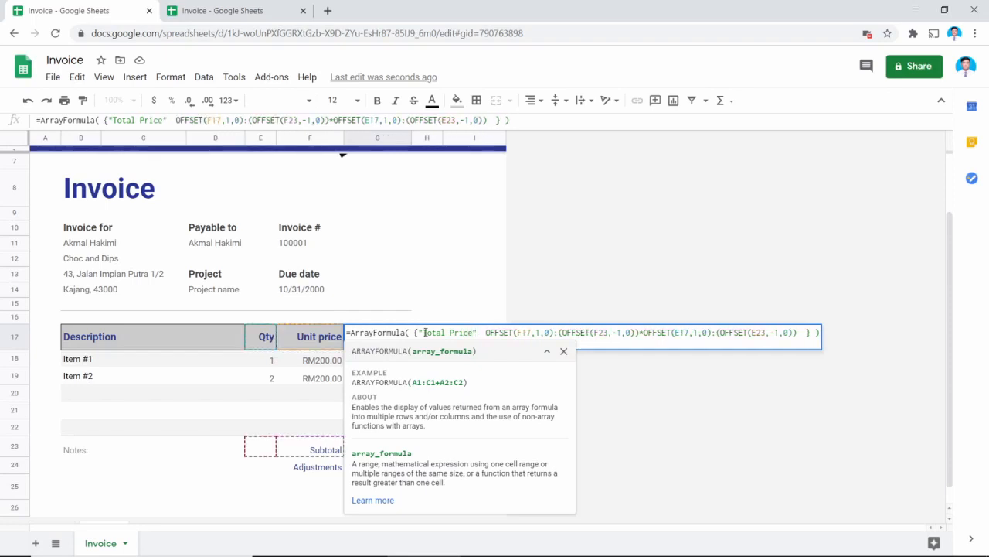
{"action": "type", "text": ";"}
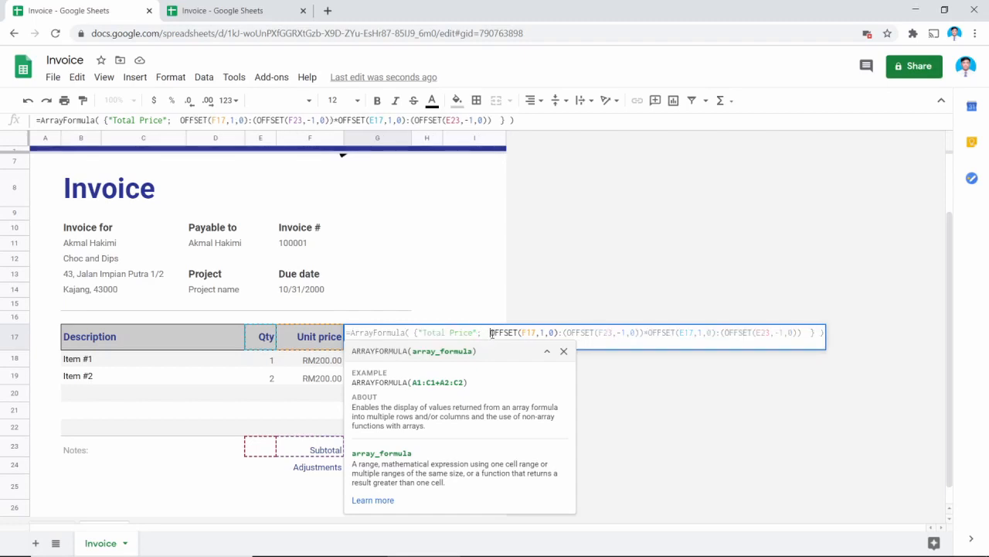
{"action": "key", "text": "BackSpace"}
{"action": "key", "text": "BackSpace"}
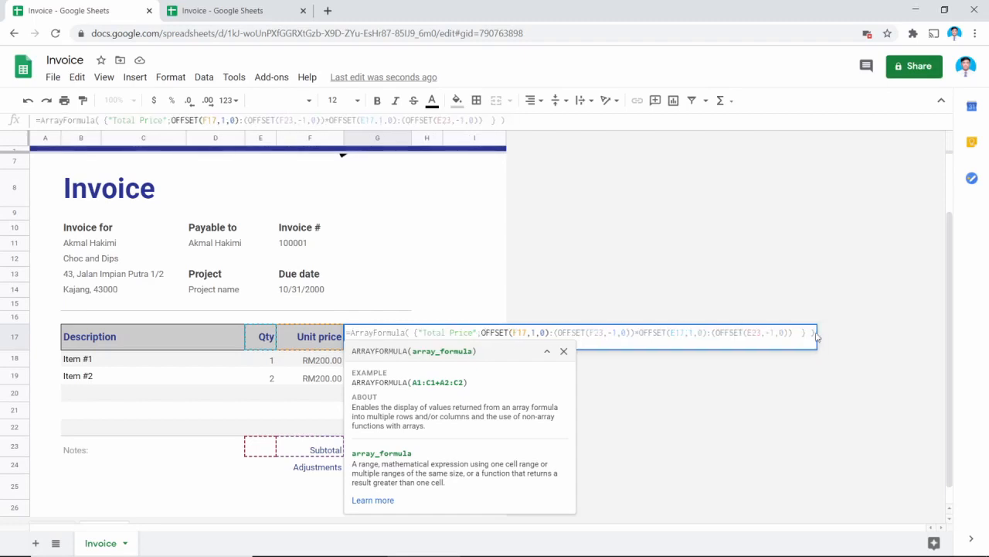
{"action": "left_click", "coordinate": [801, 333]}
{"action": "key", "text": "BackSpace"}
{"action": "key", "text": "BackSpace"}
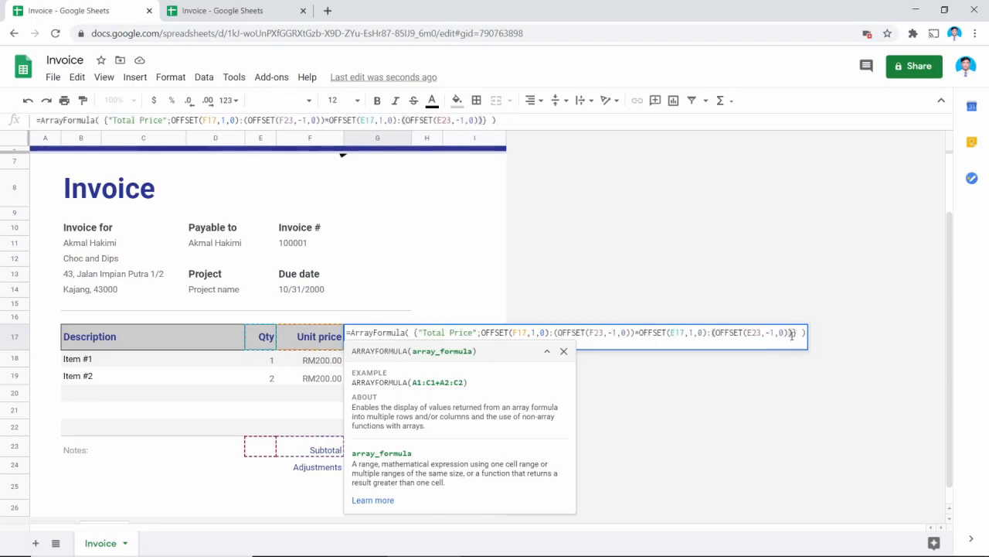
{"action": "key", "text": "Return"}
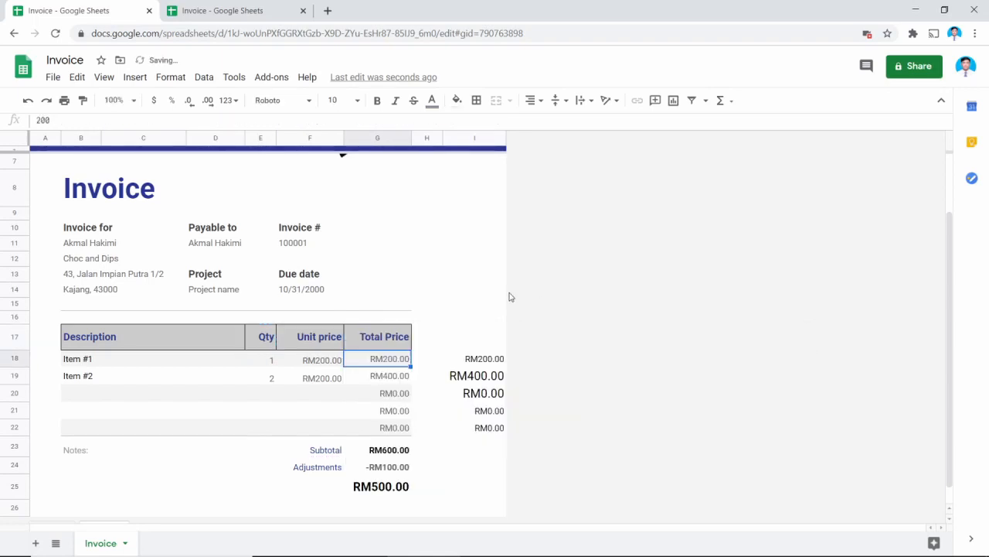
Step: Inspect the Total Price header formula in G17 and the cell contents it fills from G18 to G22
{"action": "left_click", "coordinate": [396, 337]}
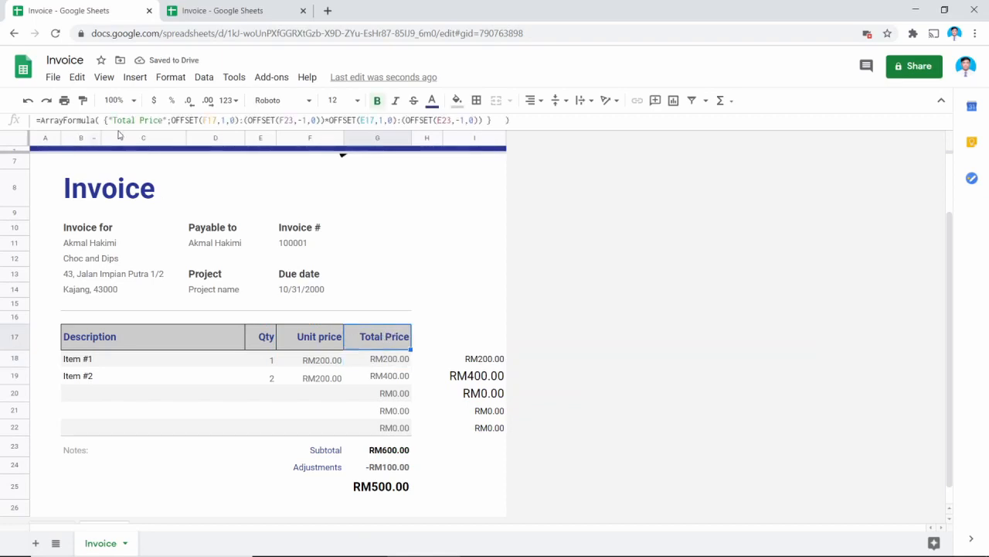
{"action": "left_click", "coordinate": [388, 359]}
{"action": "left_click", "coordinate": [388, 377]}
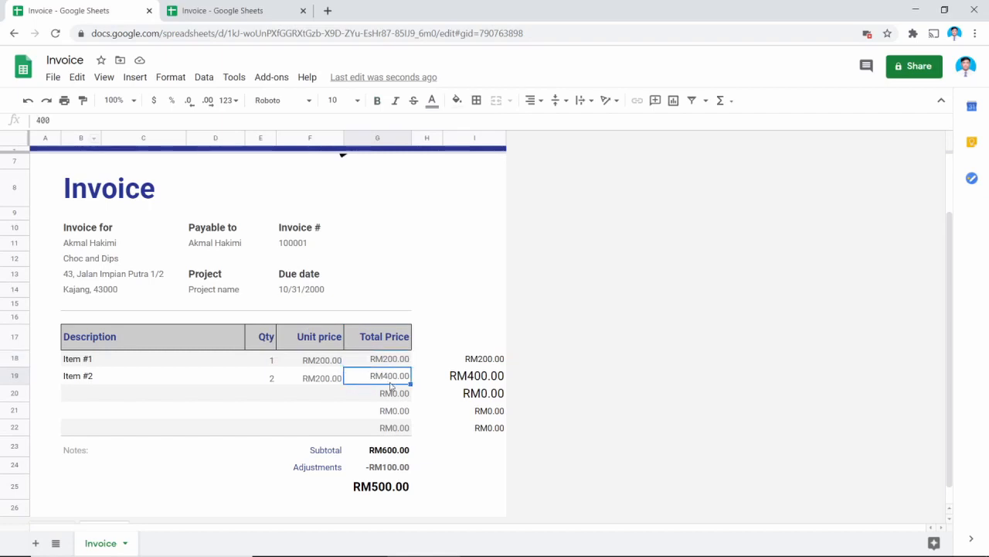
{"action": "left_click", "coordinate": [395, 393]}
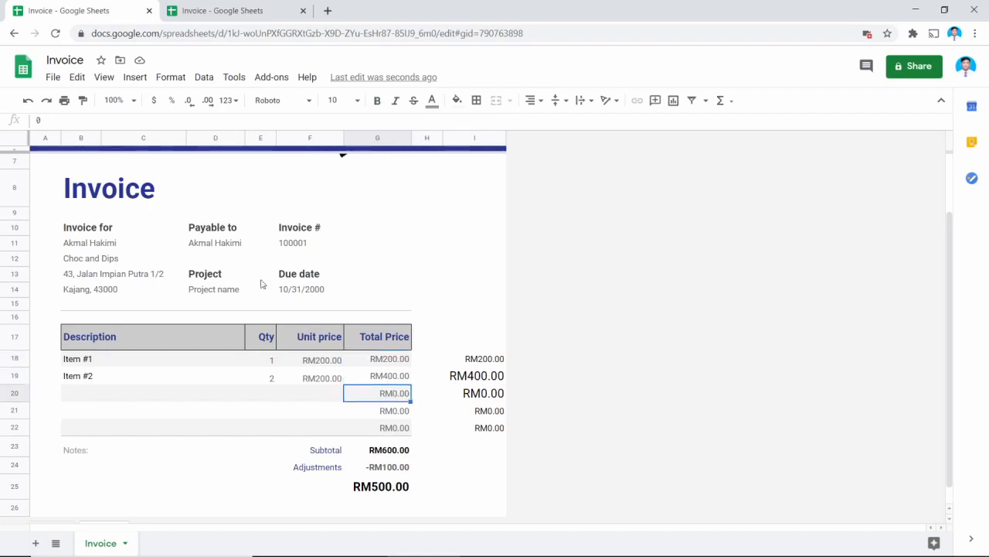
{"action": "left_click", "coordinate": [384, 411]}
{"action": "left_click", "coordinate": [394, 427]}
Step: Remove the extra spaces before the closing parenthesis of the Total Price formula in G17
{"action": "left_click", "coordinate": [393, 335]}
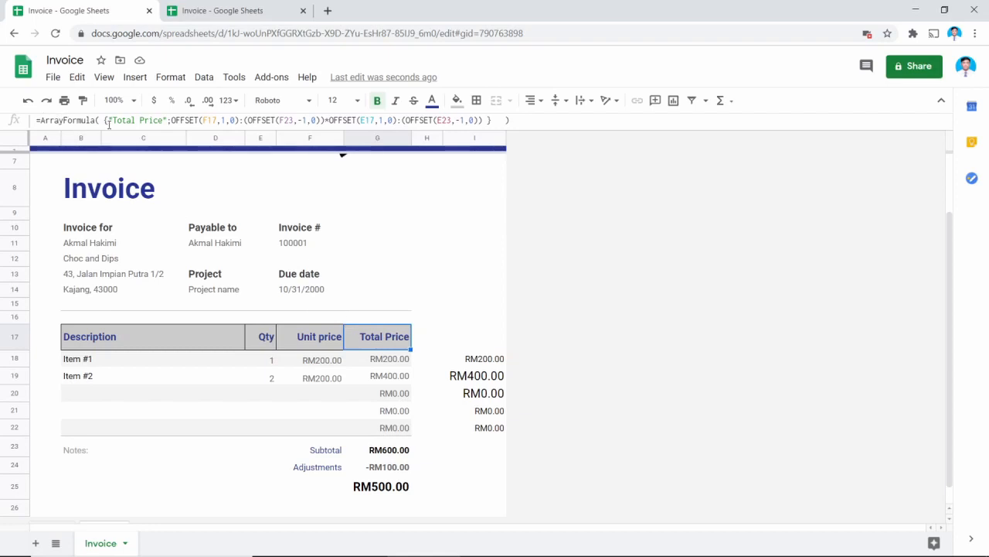
{"action": "left_click", "coordinate": [503, 120]}
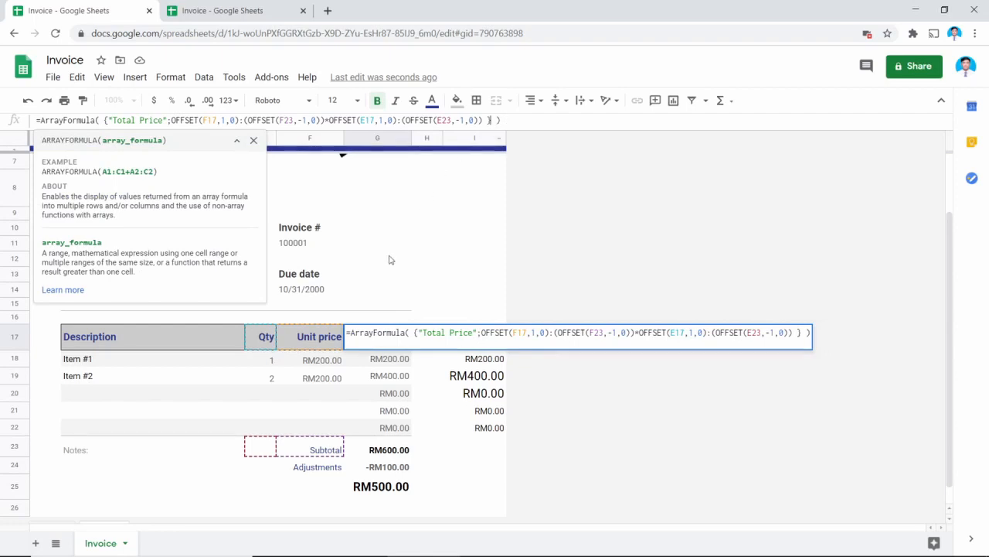
{"action": "key", "text": "Return"}
{"action": "left_click", "coordinate": [393, 379]}
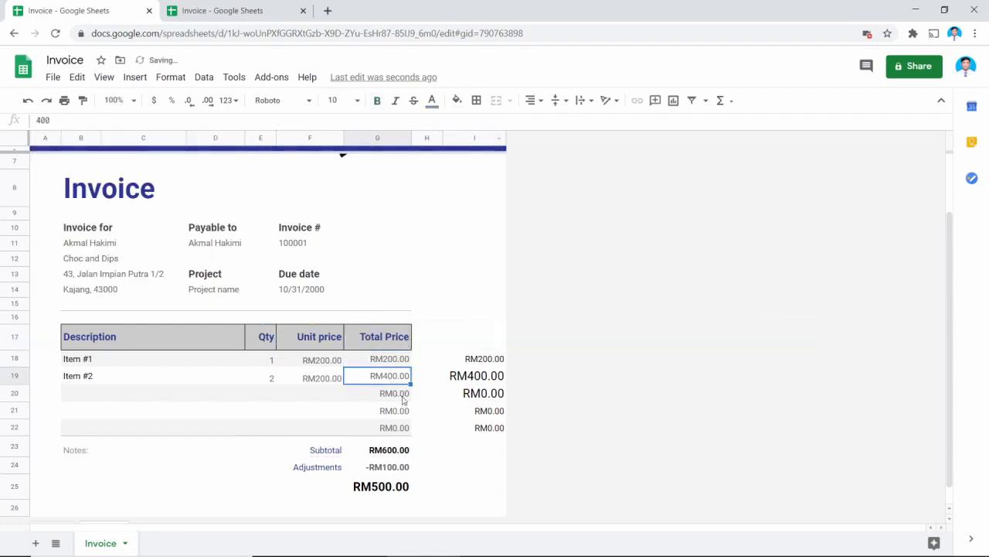
Step: Clear the test array formula range I18:I22 and delete column I
{"action": "left_click_drag", "start_coordinate": [467, 358], "coordinate": [490, 433]}
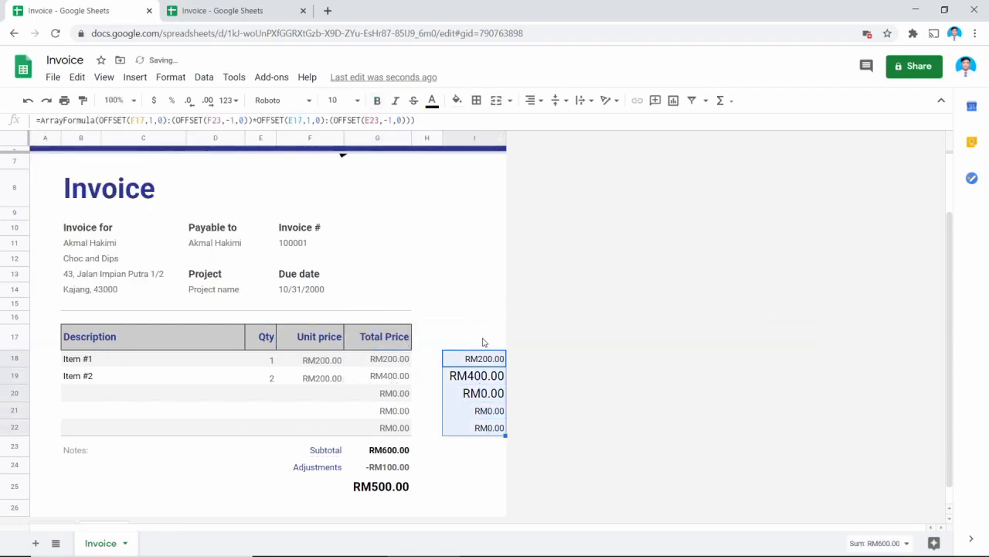
{"action": "key", "text": "Delete"}
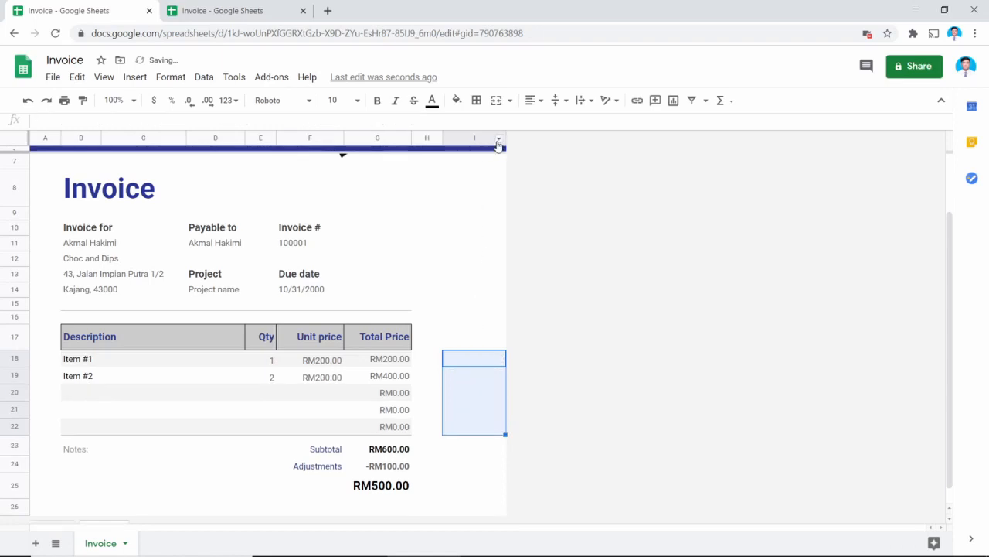
{"action": "left_click", "coordinate": [499, 140]}
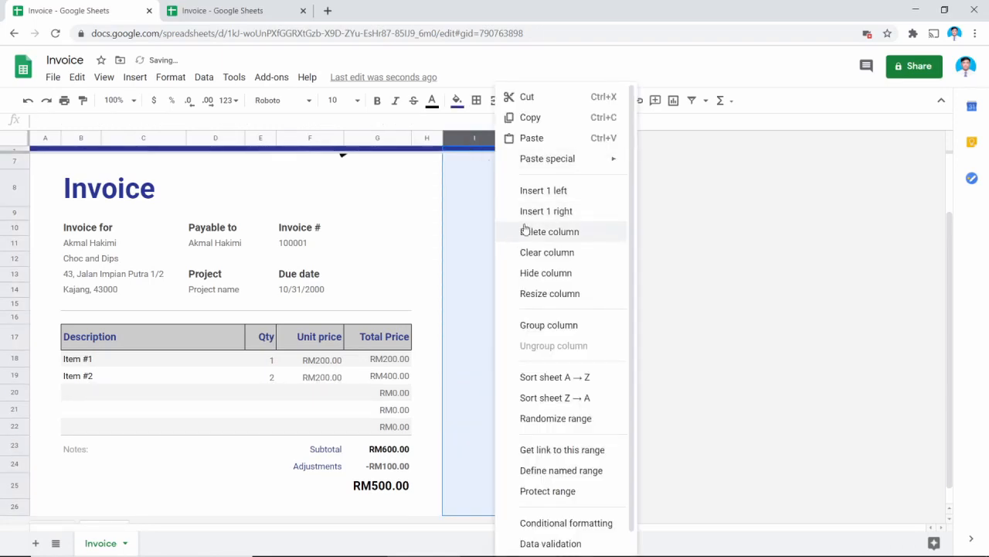
{"action": "left_click", "coordinate": [534, 231]}
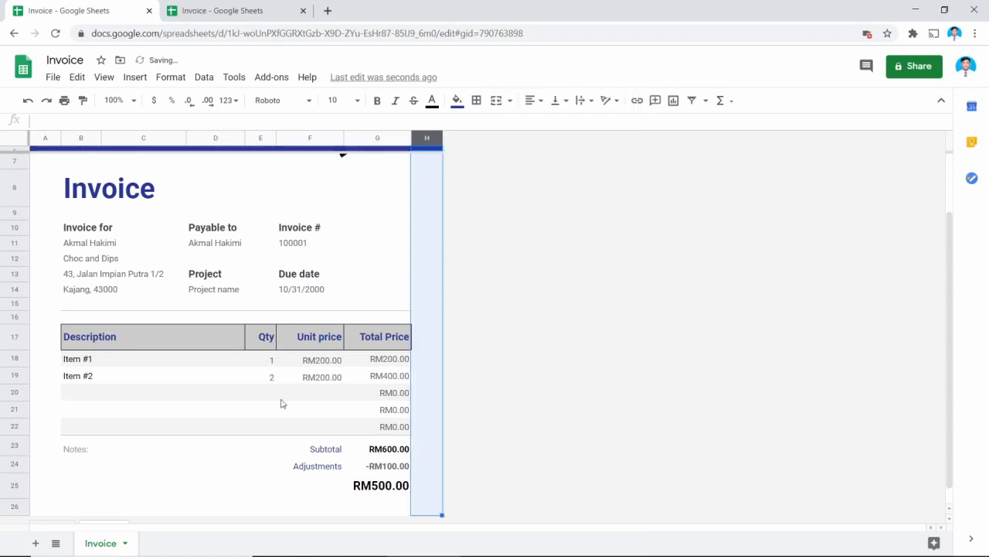
Step: Check the Subtotal formula in G23 and the first total price cell, G18
{"action": "left_click", "coordinate": [282, 398]}
{"action": "scroll", "coordinate": [205, 410], "scroll_direction": "up", "scroll_amount": 2}
{"action": "scroll", "coordinate": [278, 373], "scroll_direction": "down", "scroll_amount": 1}
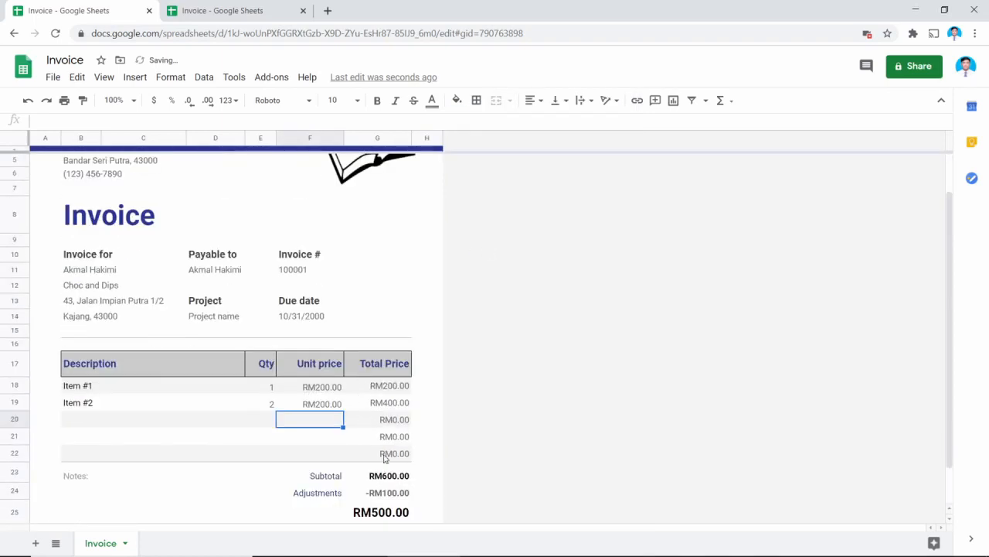
{"action": "left_click", "coordinate": [400, 473]}
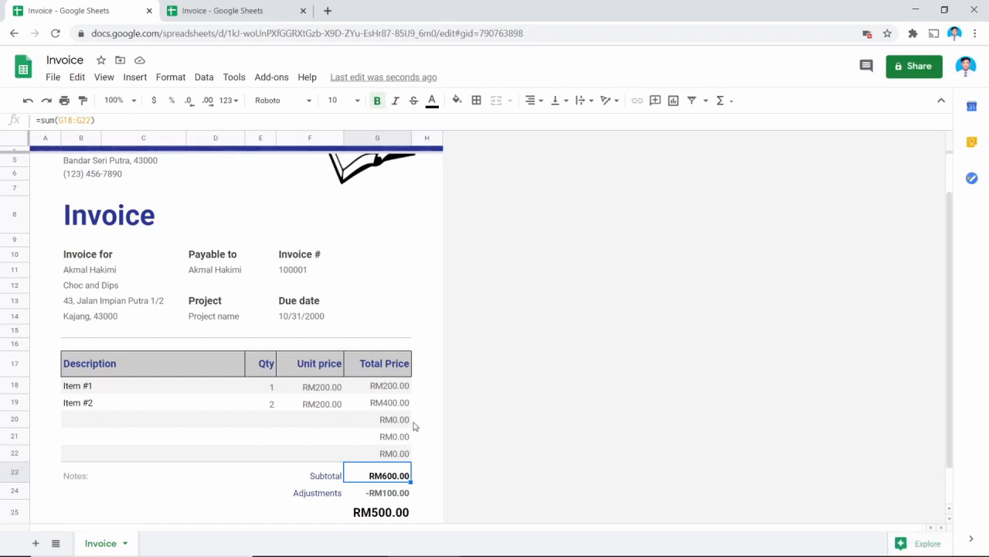
{"action": "left_click", "coordinate": [408, 388]}
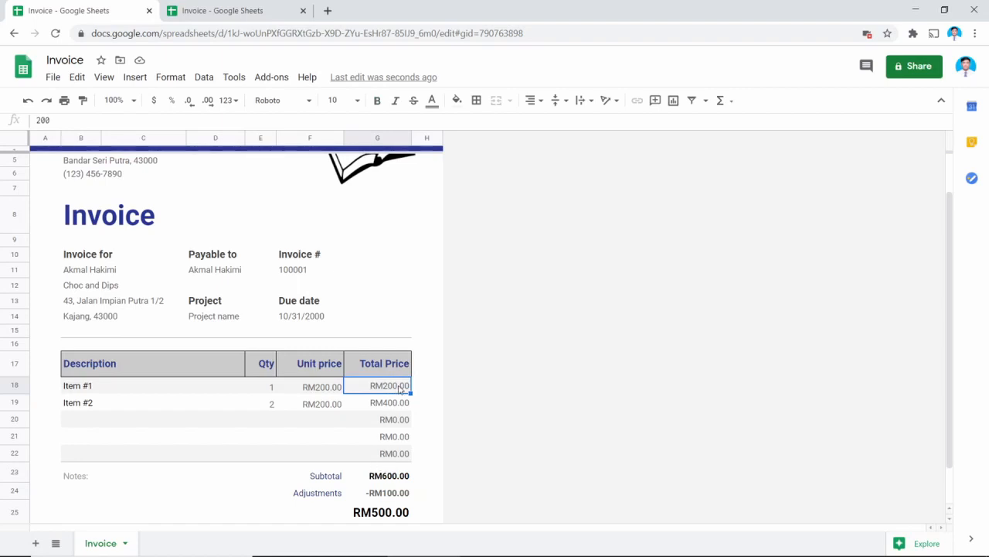
Step: Insert one row below row 22, the last item row of the invoice table
{"action": "right_click", "coordinate": [106, 458]}
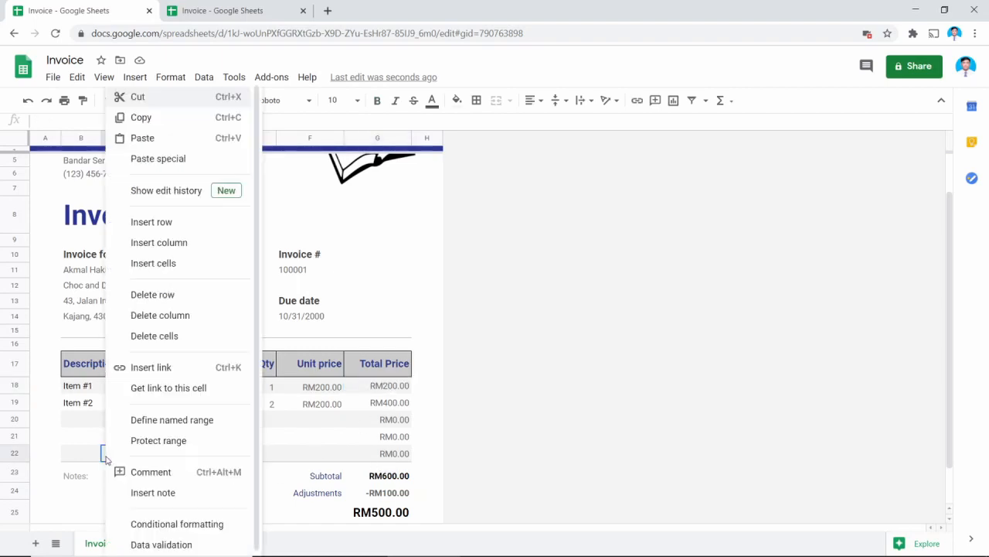
{"action": "left_click", "coordinate": [18, 453]}
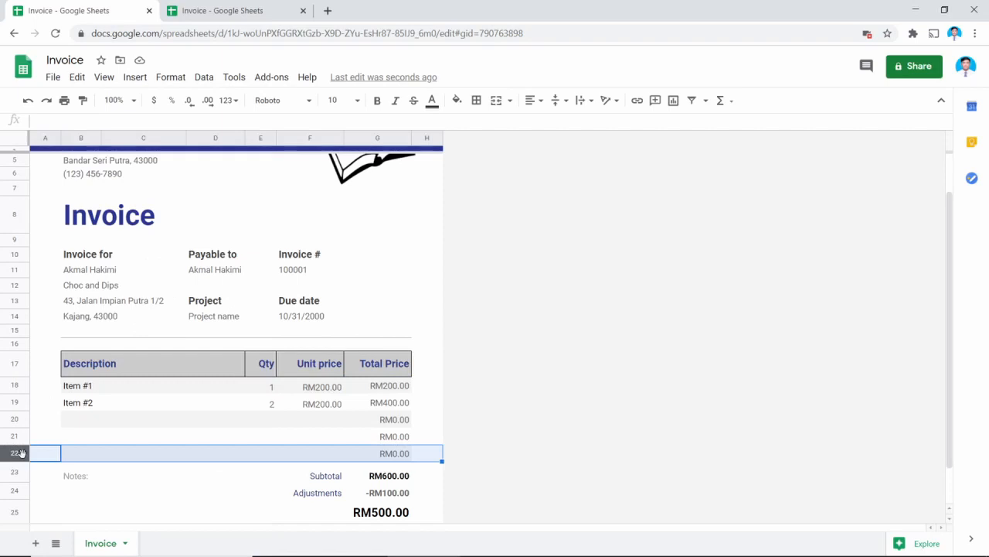
{"action": "right_click", "coordinate": [21, 453]}
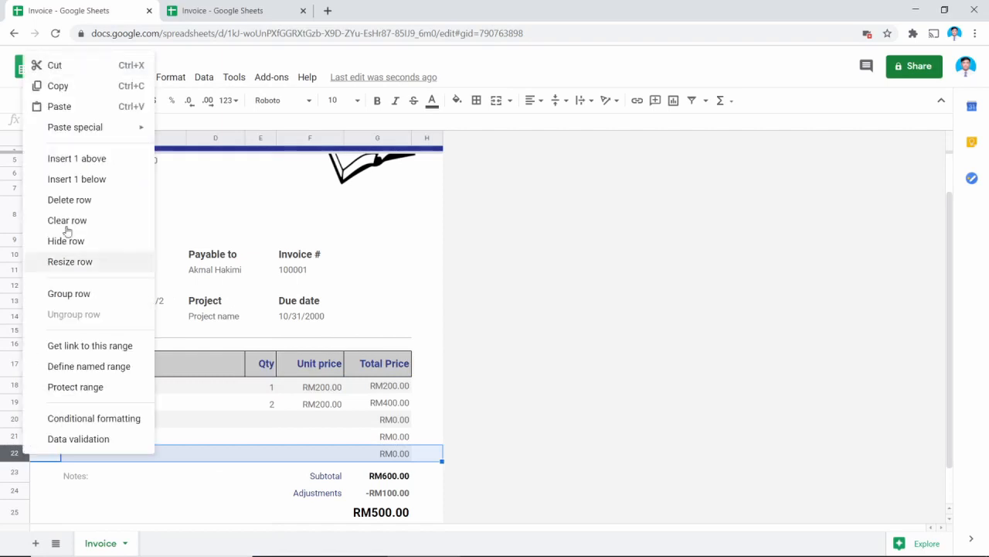
{"action": "left_click", "coordinate": [109, 179]}
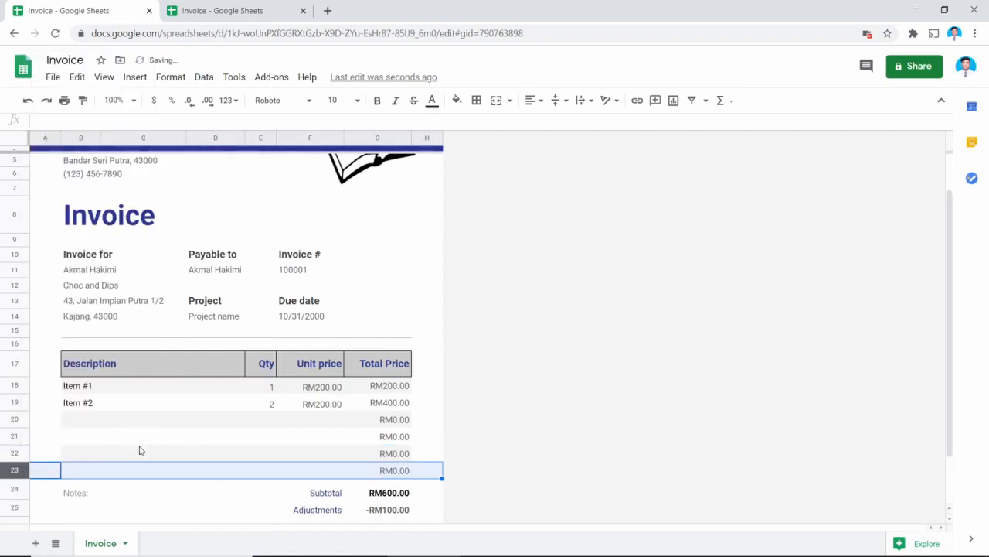
Step: Enter quantity 2 and unit price 23 in the inserted row 23 and check the Subtotal cell
{"action": "left_click", "coordinate": [273, 475]}
{"action": "type", "text": "2"}
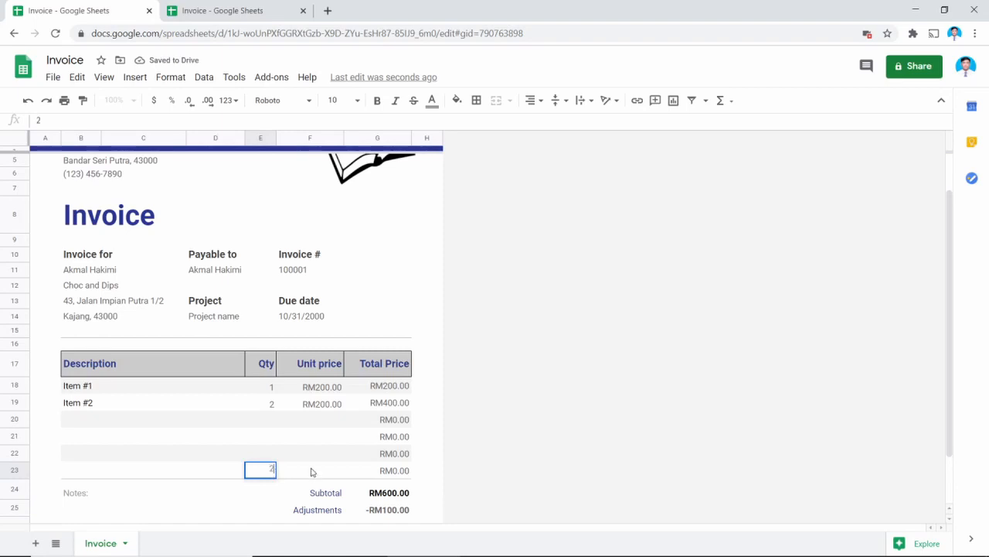
{"action": "left_click", "coordinate": [322, 471]}
{"action": "type", "text": "23"}
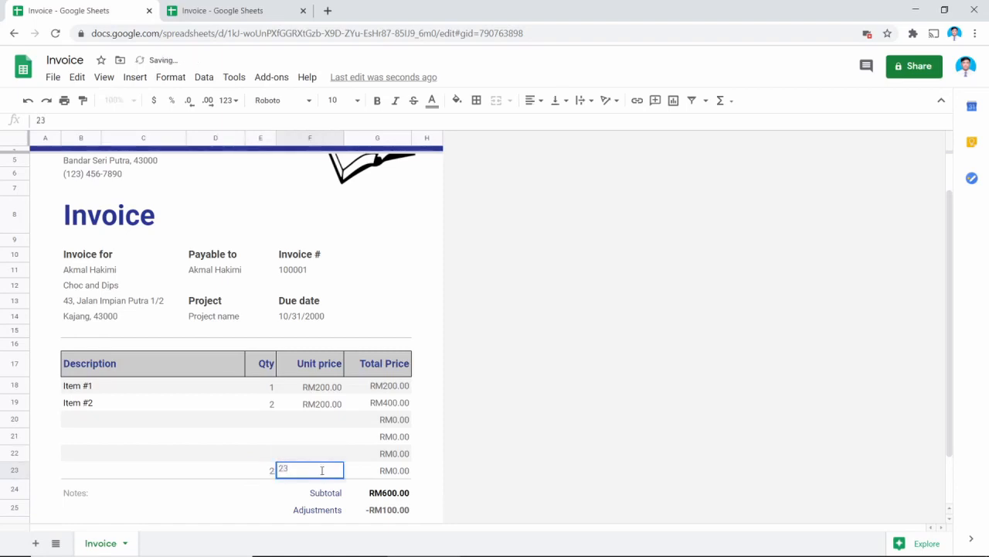
{"action": "key", "text": "Return"}
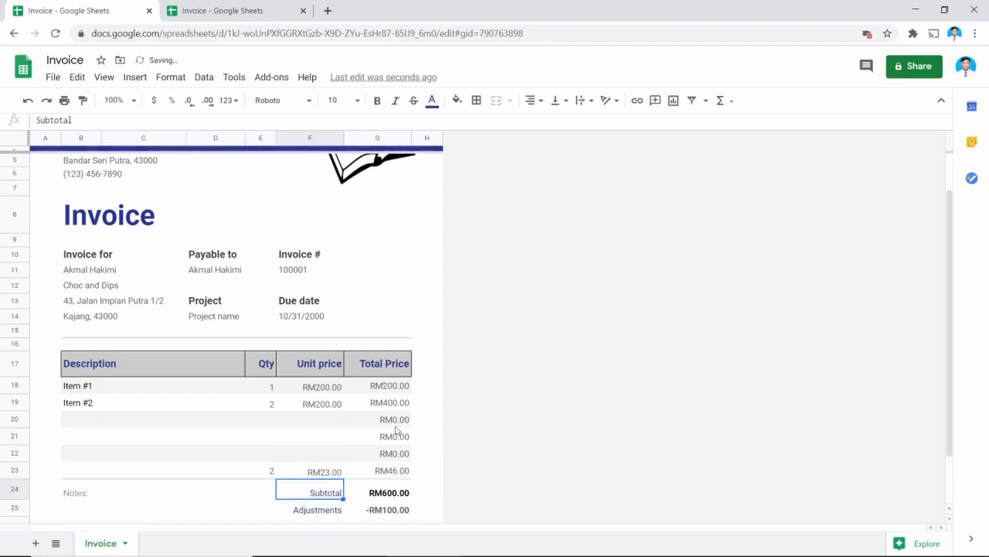
{"action": "left_click", "coordinate": [385, 494]}
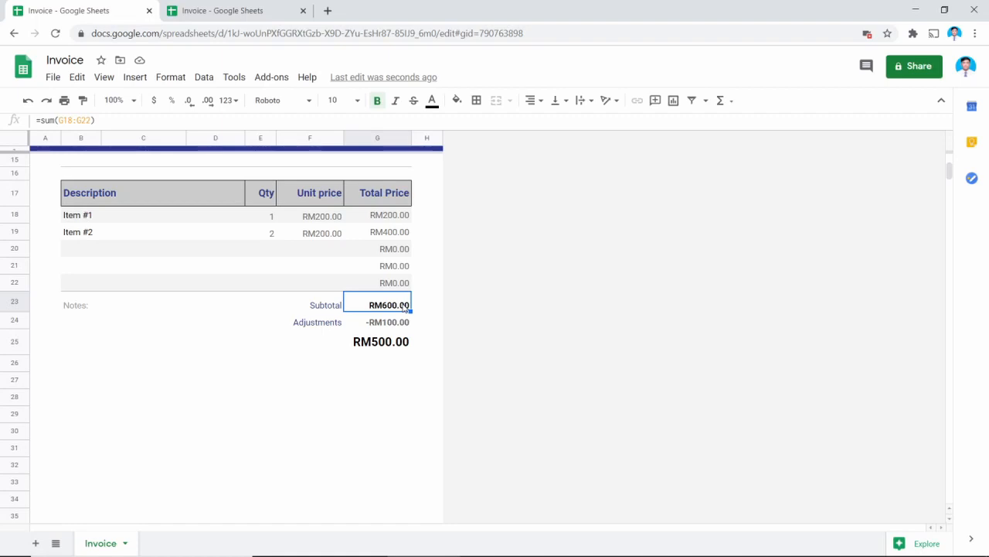
Step: Replace the range inside the G23 Subtotal SUM formula with OFFSET(G17,1,0): as the start of the range
{"action": "double_click", "coordinate": [405, 307]}
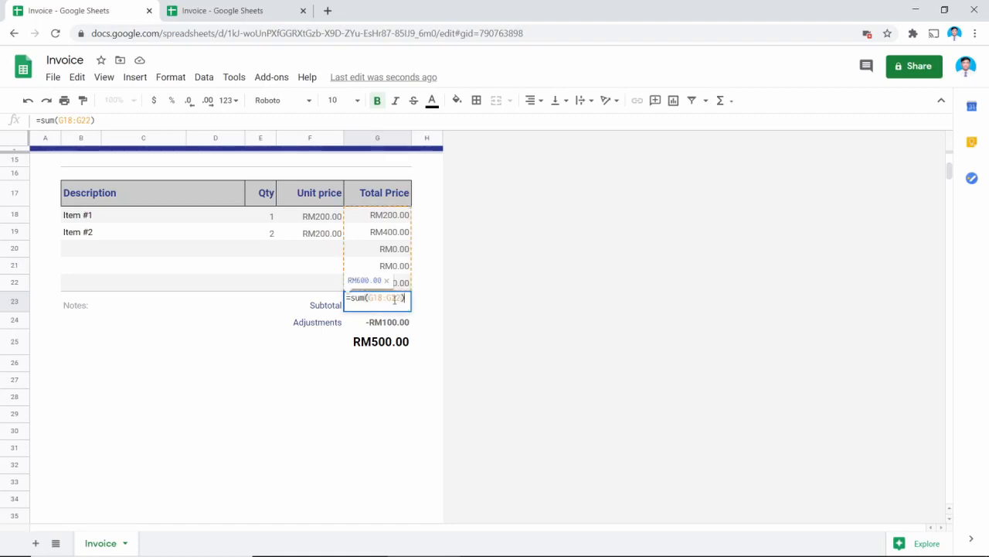
{"action": "left_click_drag", "start_coordinate": [402, 301], "coordinate": [369, 313]}
{"action": "key", "text": "BackSpace"}
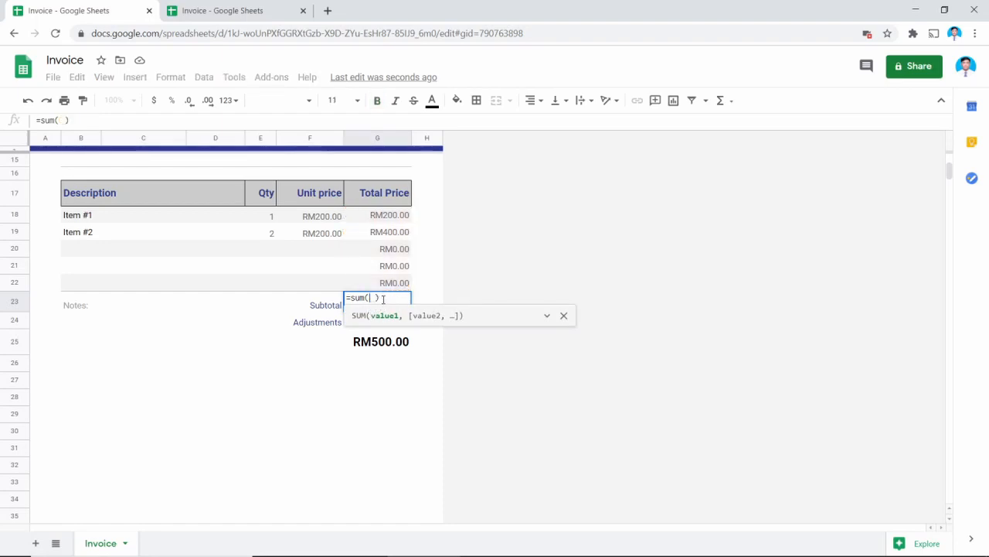
{"action": "type", "text": "O"}
{"action": "type", "text": "FFS"}
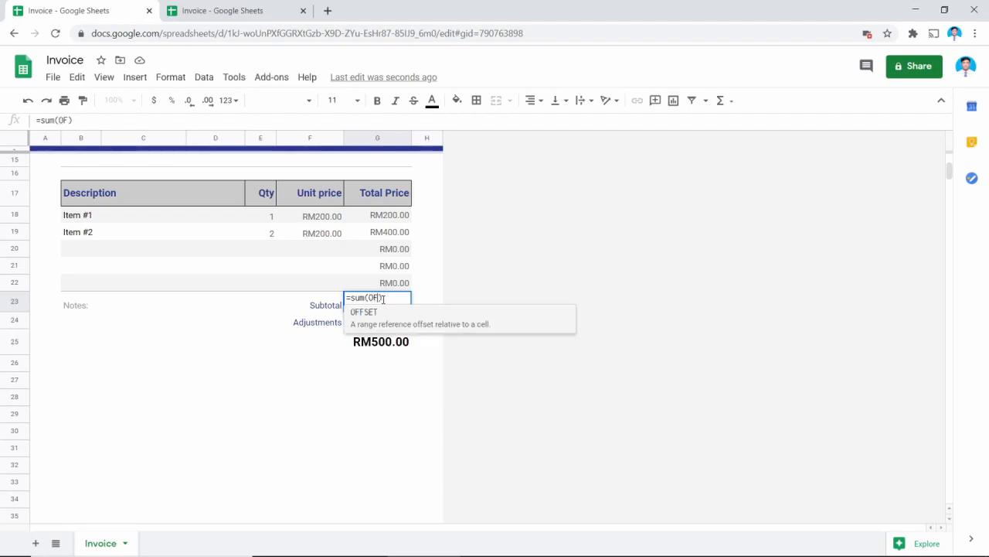
{"action": "type", "text": "ET("}
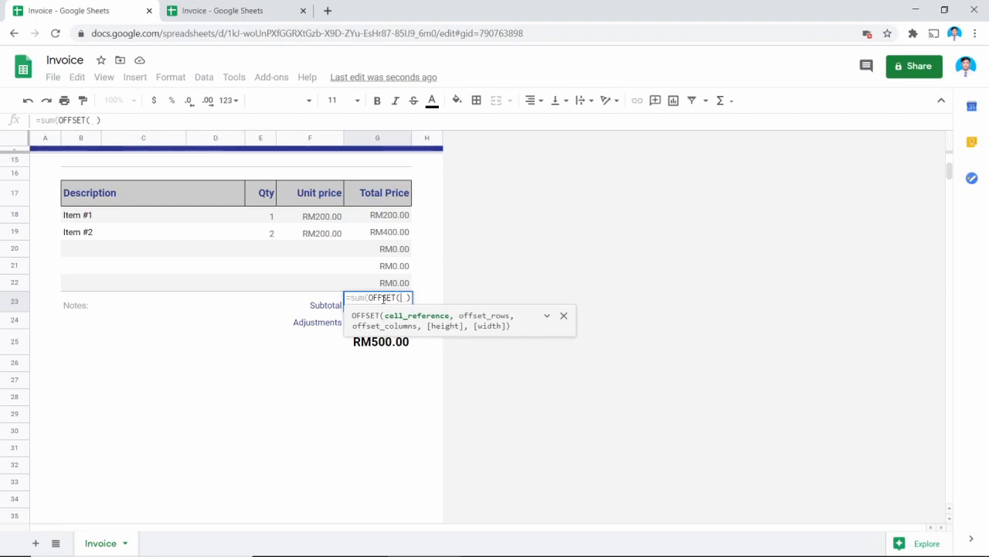
{"action": "left_click", "coordinate": [382, 198]}
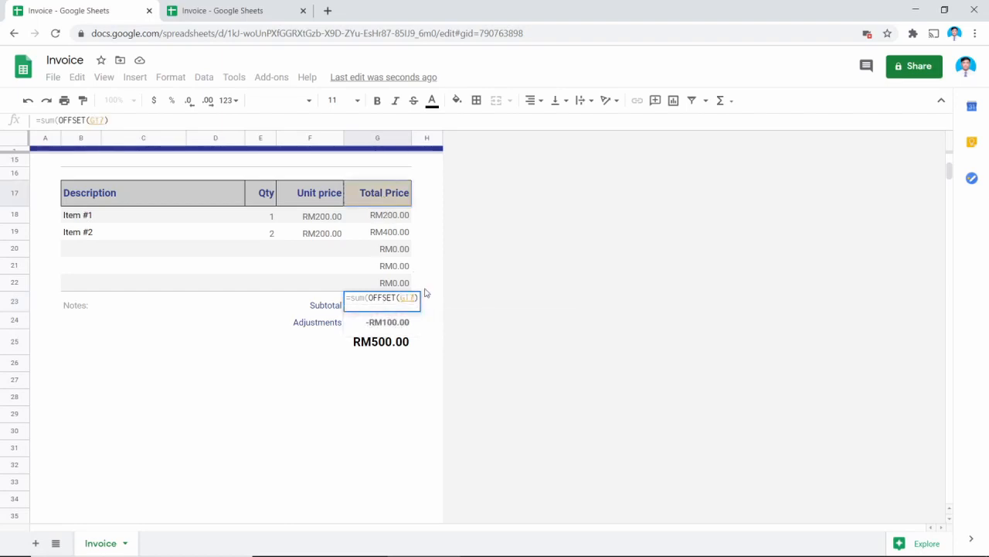
{"action": "type", "text": ", "}
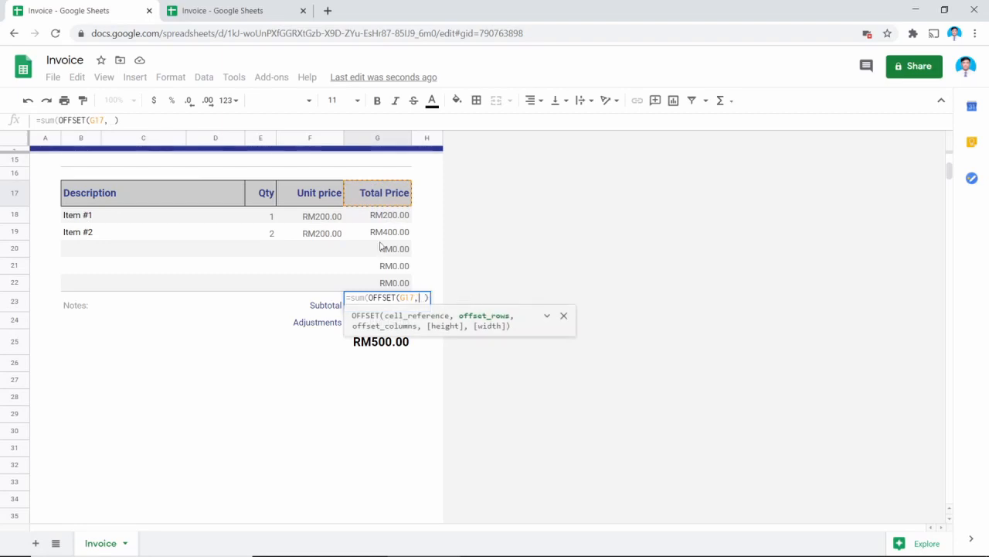
{"action": "type", "text": "1"}
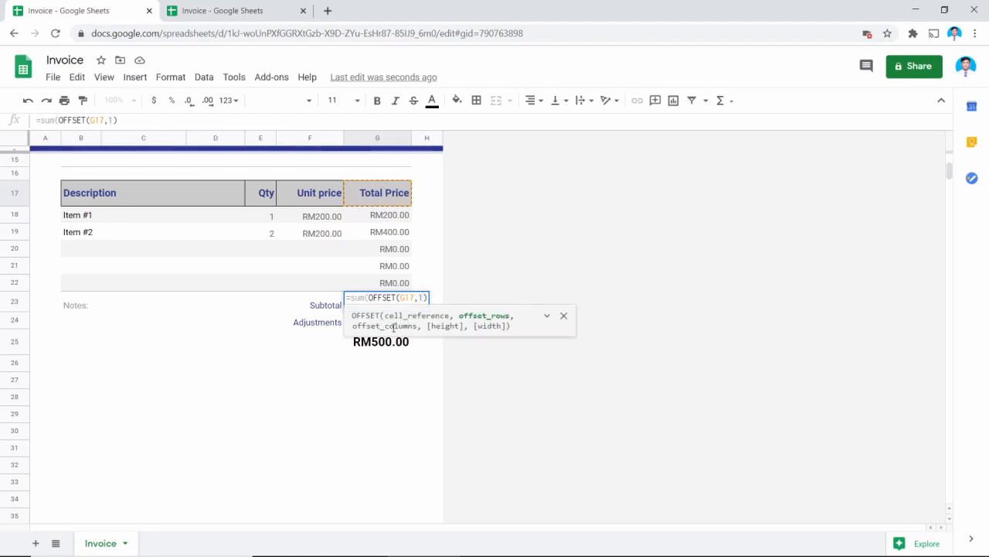
{"action": "type", "text": ","}
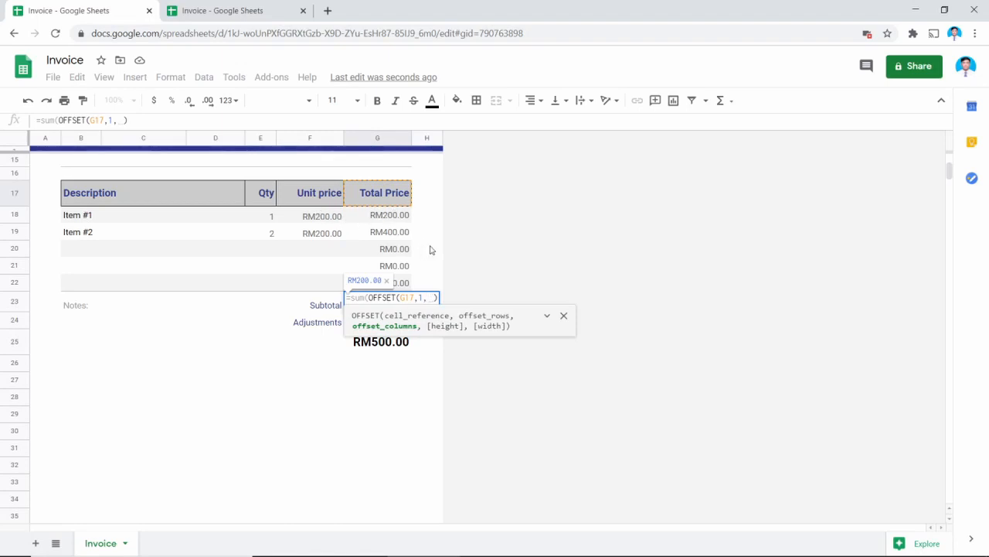
{"action": "type", "text": "0"}
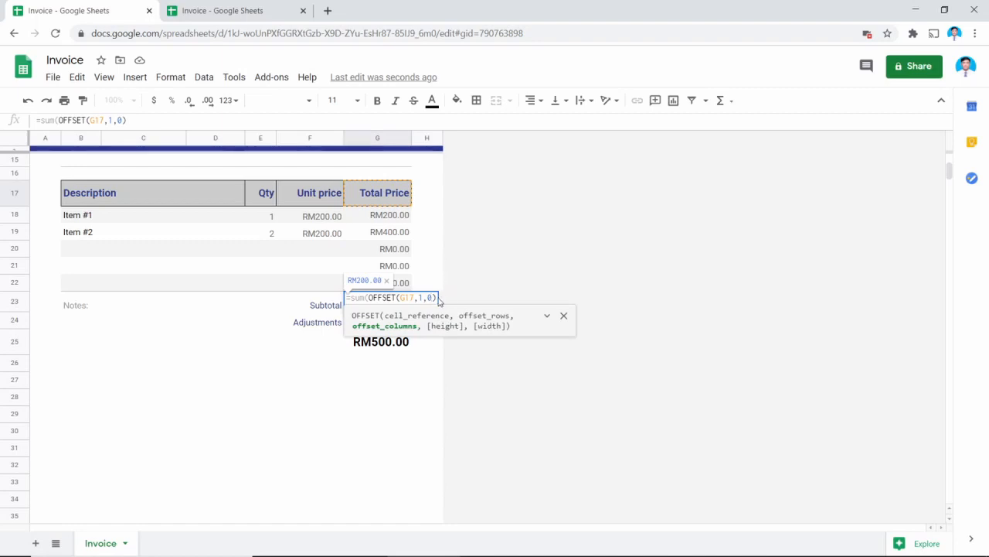
{"action": "type", "text": ")"}
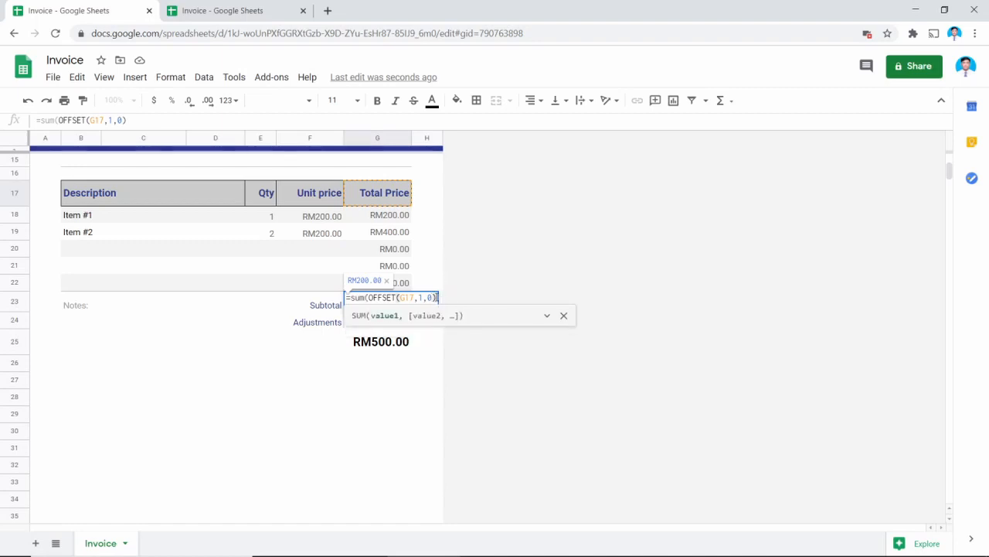
{"action": "type", "text": ")"}
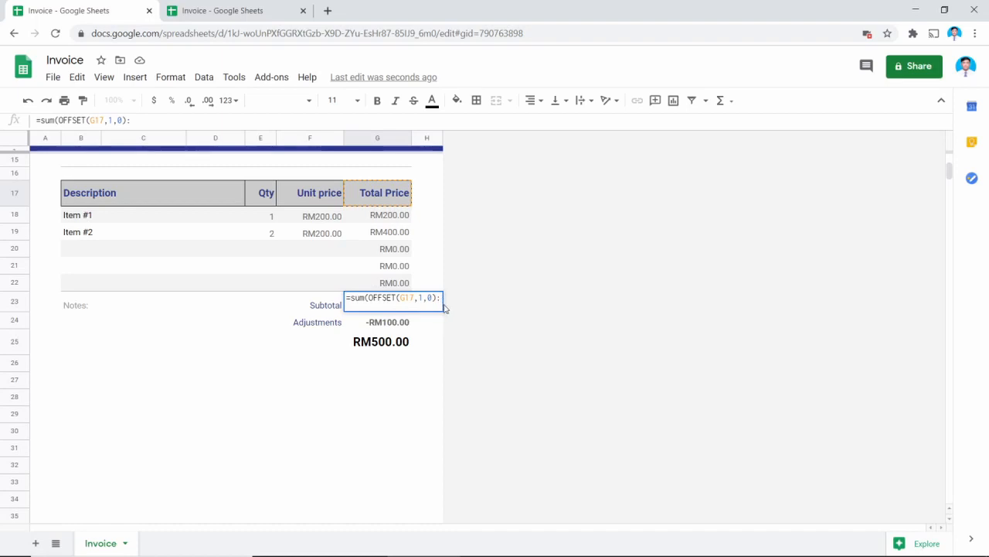
Step: Complete the Subtotal formula in G23 with OFFSET(G23,-1,0) as the end of the summed range
{"action": "type", "text": "OFFSET("}
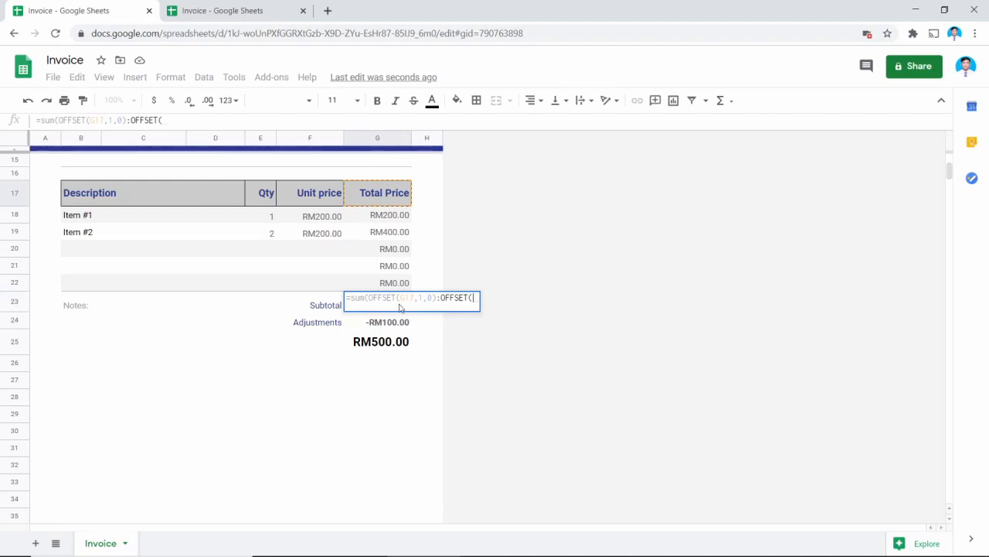
{"action": "type", "text": "g"}
{"action": "key", "text": "BackSpace"}
{"action": "type", "text": "G23"}
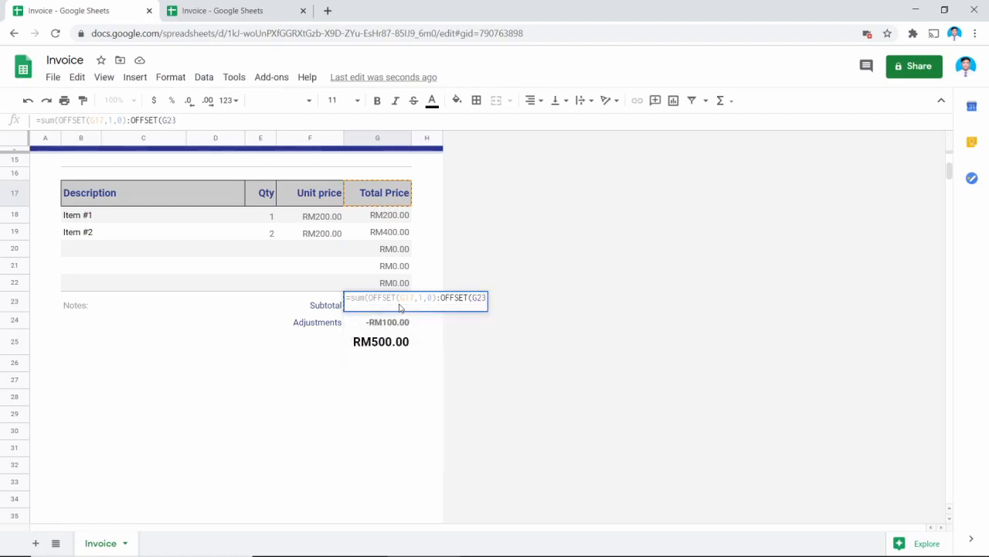
{"action": "type", "text": ","}
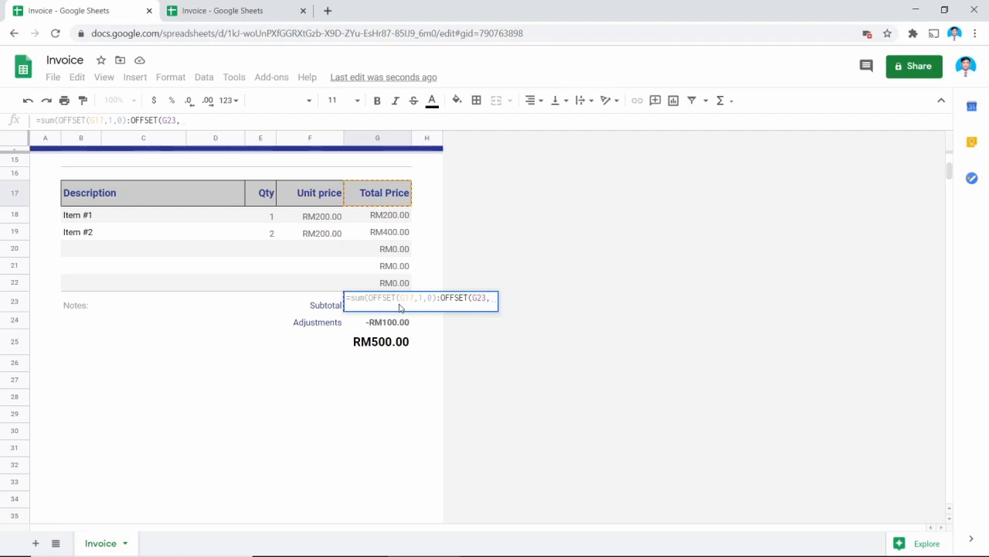
{"action": "type", "text": "-1"}
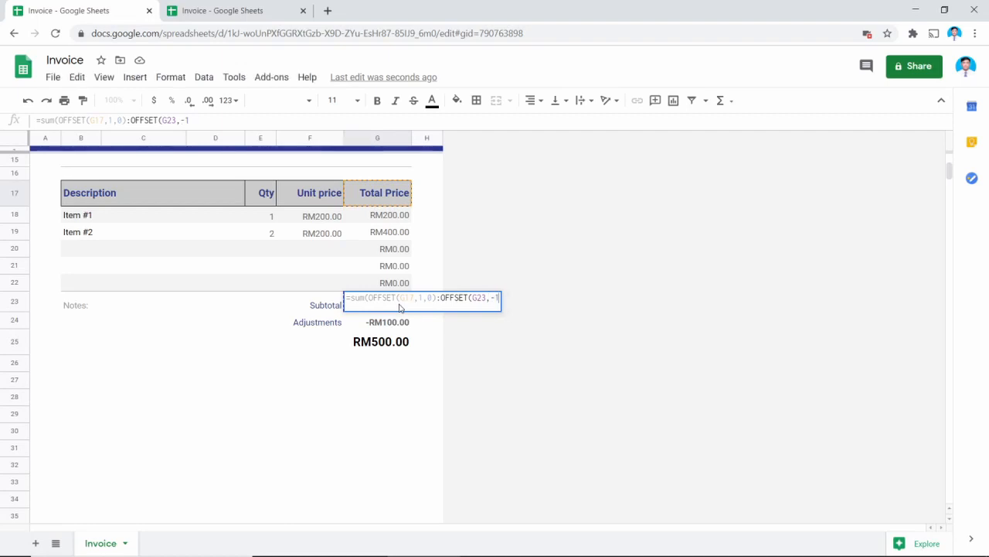
{"action": "type", "text": ",0)"}
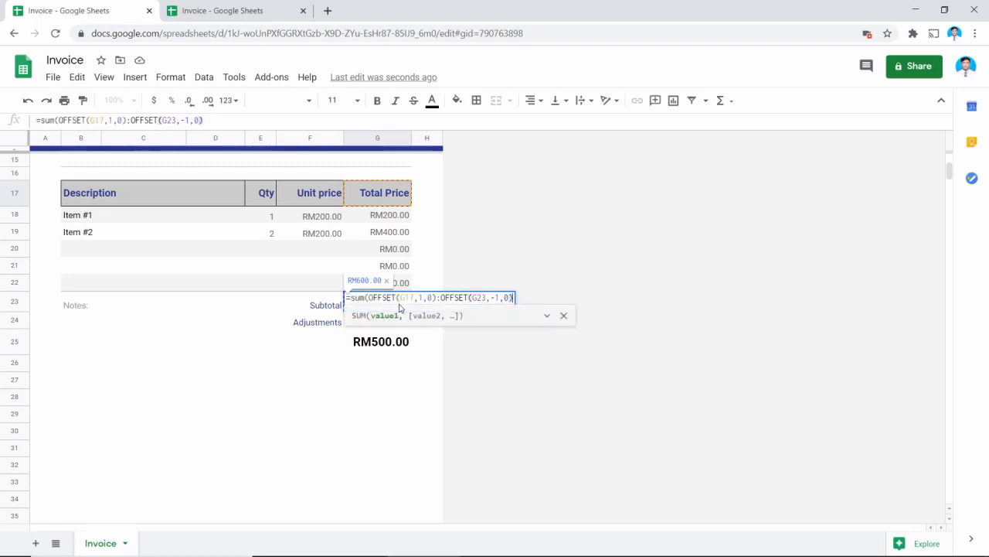
{"action": "key", "text": "Return"}
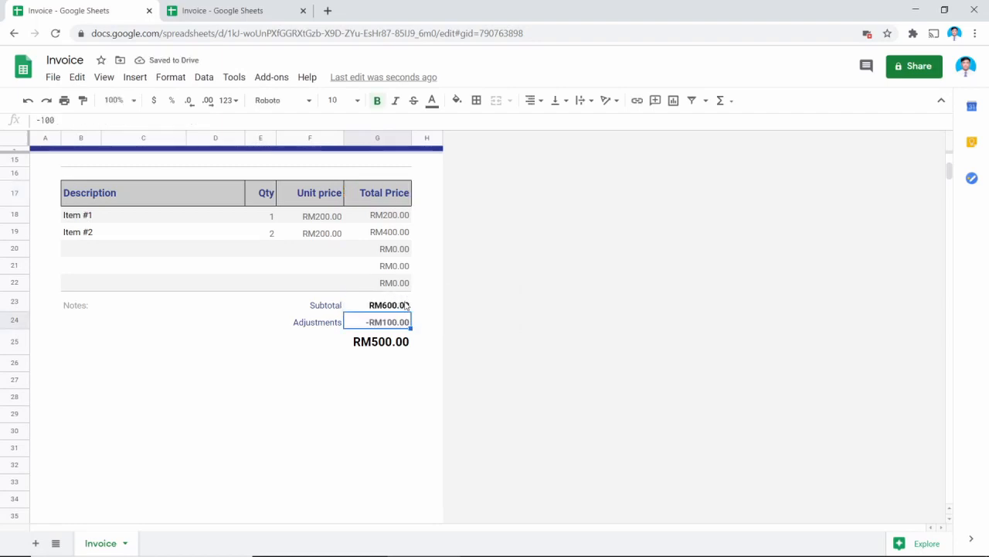
Step: Check the Subtotal formula in G23 and the first and last total price cells, G18 and G22
{"action": "left_click", "coordinate": [406, 306]}
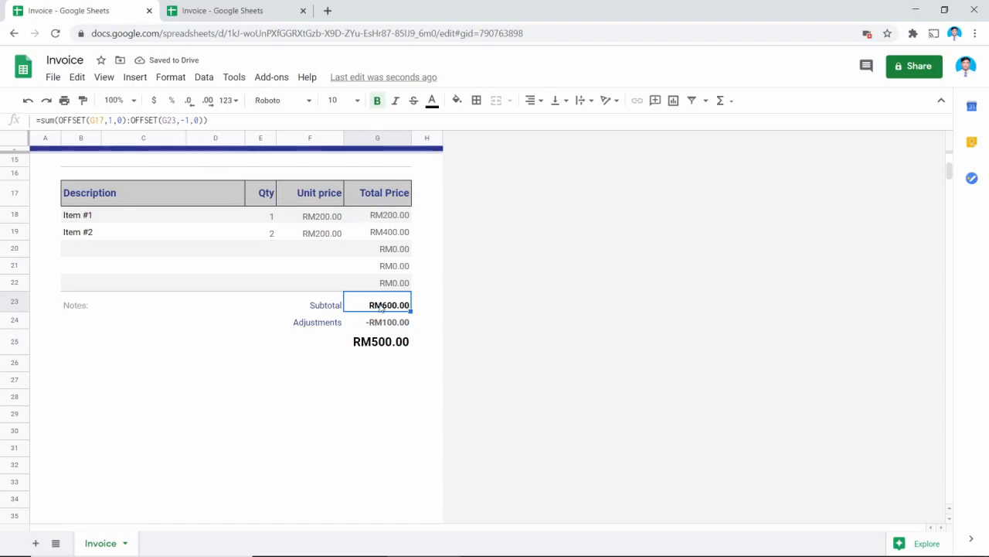
{"action": "left_click", "coordinate": [389, 217]}
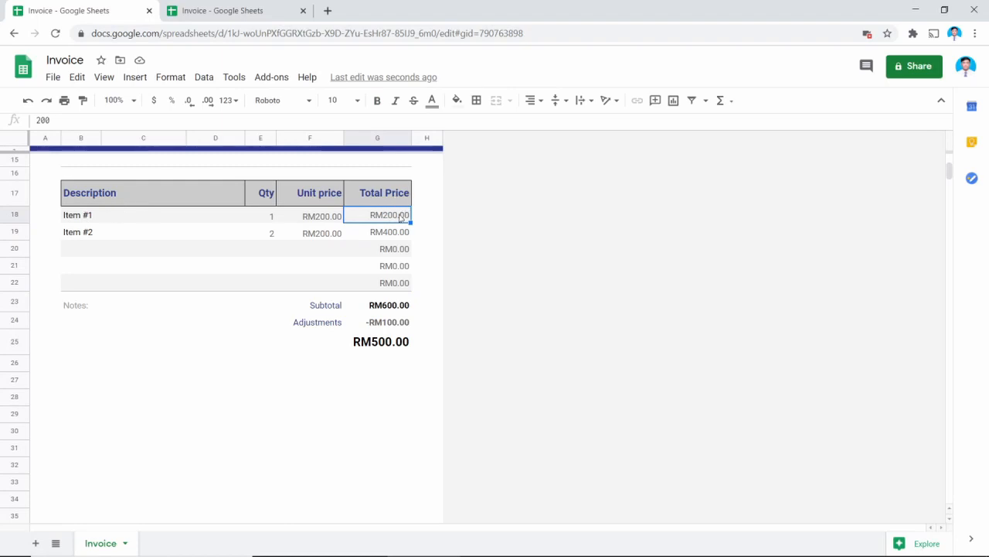
{"action": "left_click", "coordinate": [401, 289]}
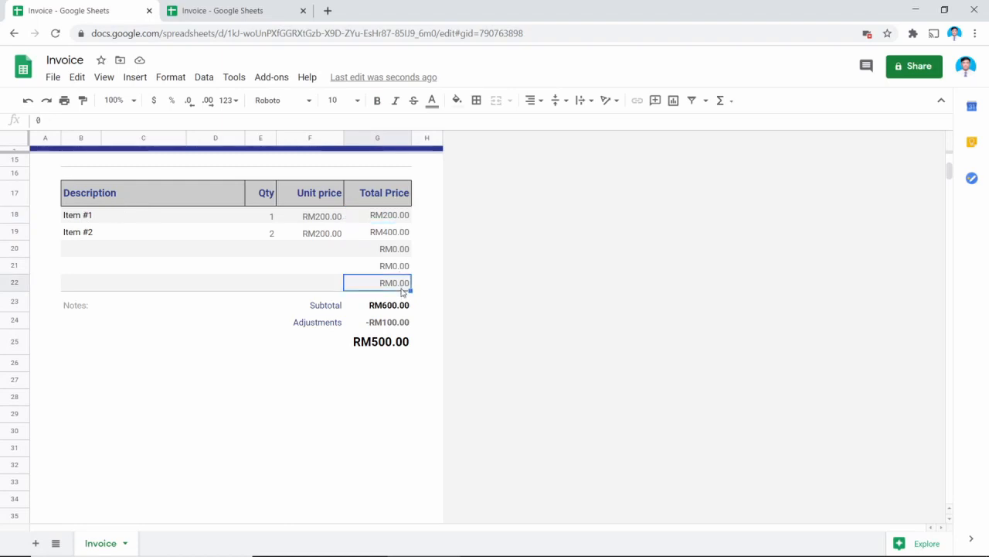
Step: Insert one more item row above the Subtotal row and enter quantity 1 and unit price 10 in row 23
{"action": "right_click", "coordinate": [17, 283]}
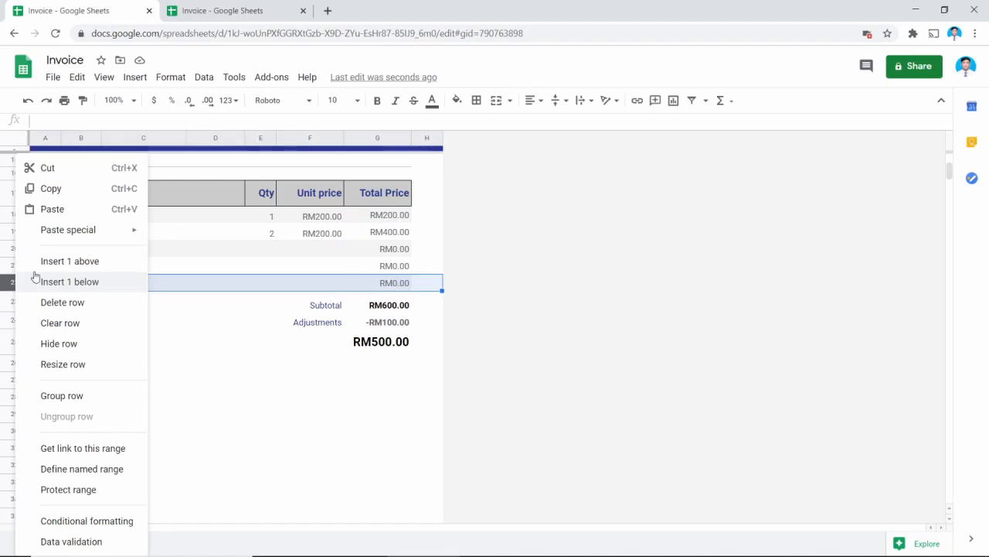
{"action": "left_click", "coordinate": [85, 261]}
{"action": "double_click", "coordinate": [266, 299]}
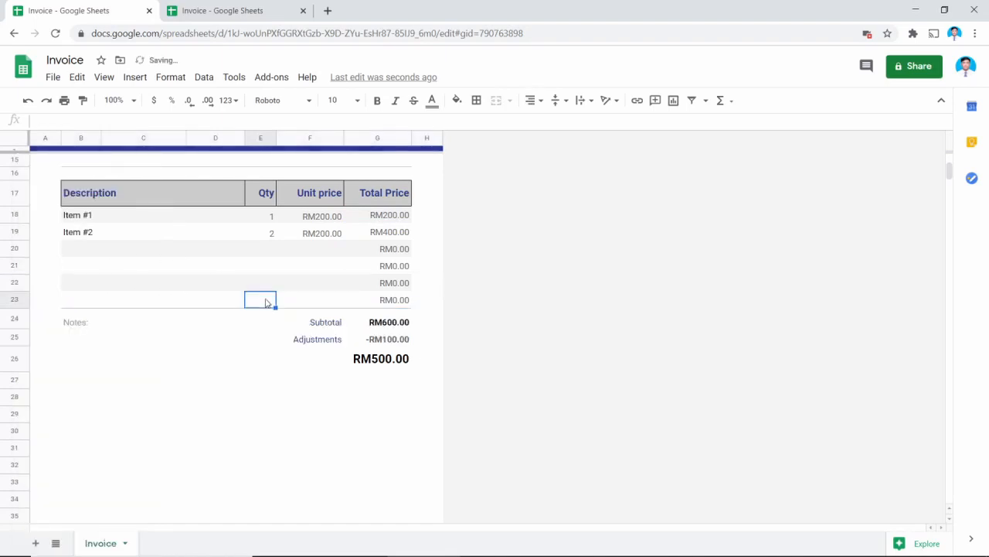
{"action": "left_click", "coordinate": [309, 304]}
{"action": "type", "text": "1"}
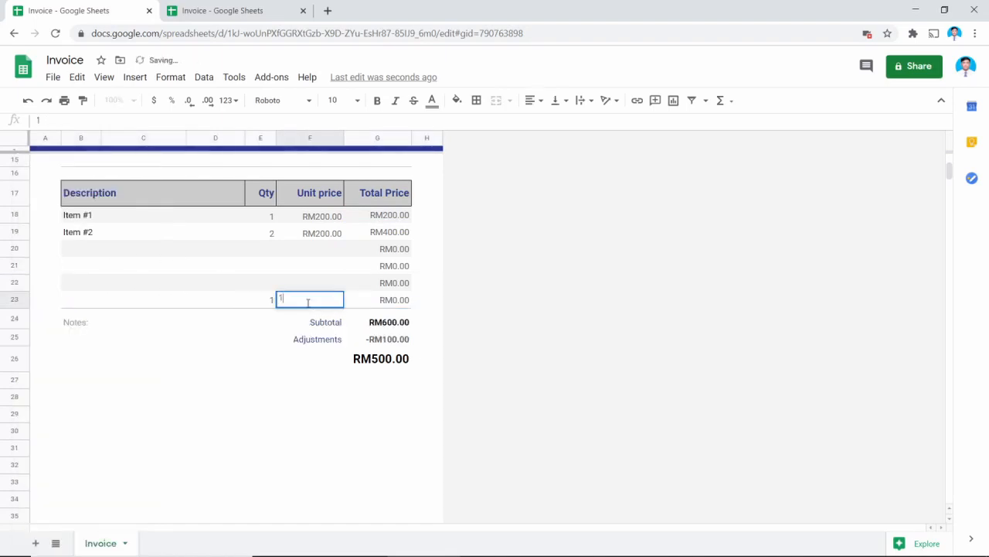
{"action": "type", "text": "0"}
{"action": "key", "text": "Return"}
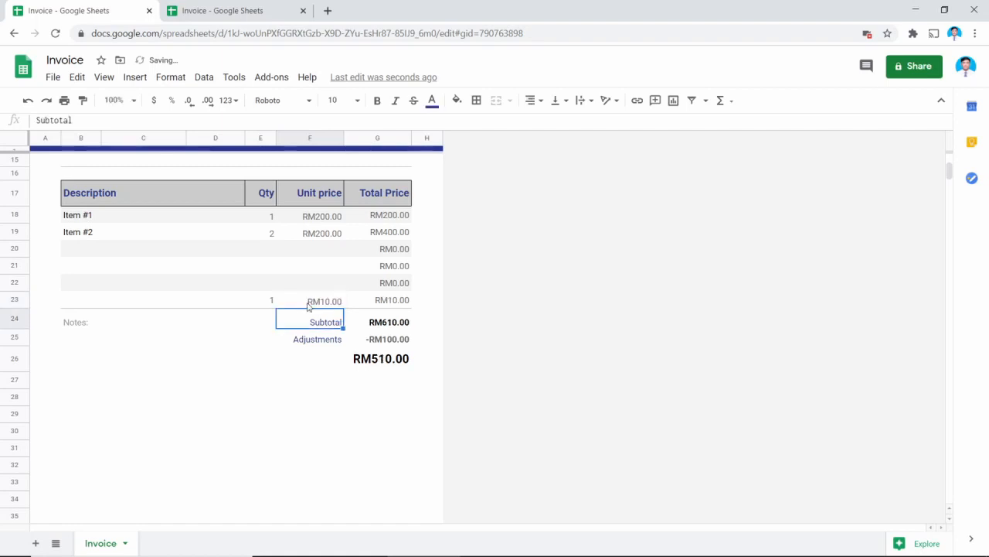
Step: Examine the Subtotal formula in G24 and the total price cells it adds up
{"action": "left_click", "coordinate": [392, 326]}
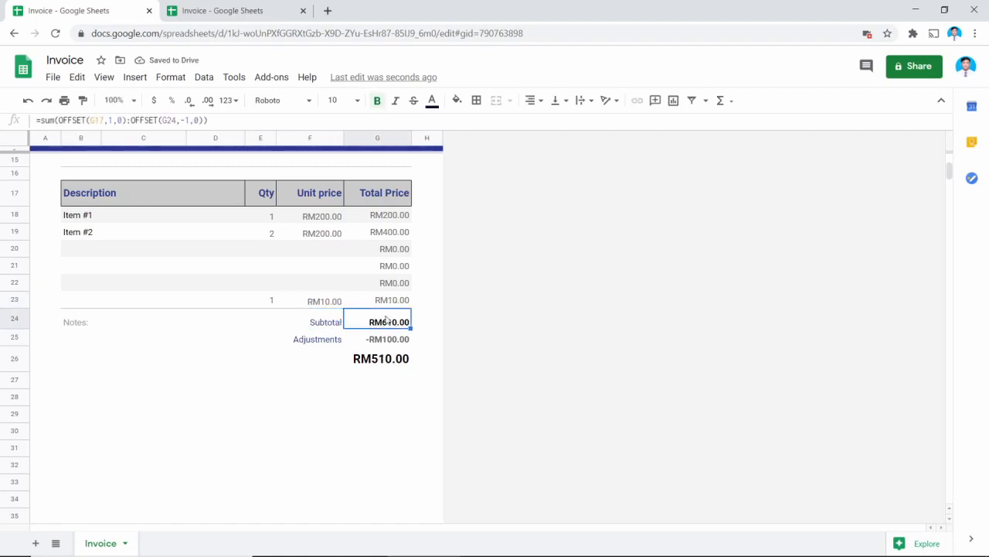
{"action": "left_click", "coordinate": [397, 219]}
{"action": "left_click", "coordinate": [405, 233]}
{"action": "left_click", "coordinate": [397, 271]}
{"action": "left_click", "coordinate": [402, 323]}
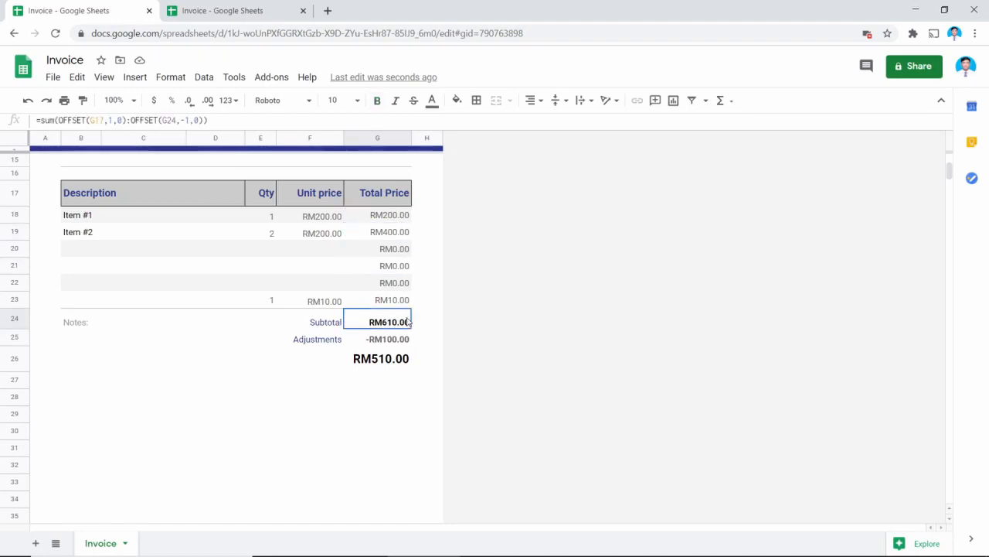
{"action": "double_click", "coordinate": [403, 324]}
{"action": "left_click", "coordinate": [427, 249]}
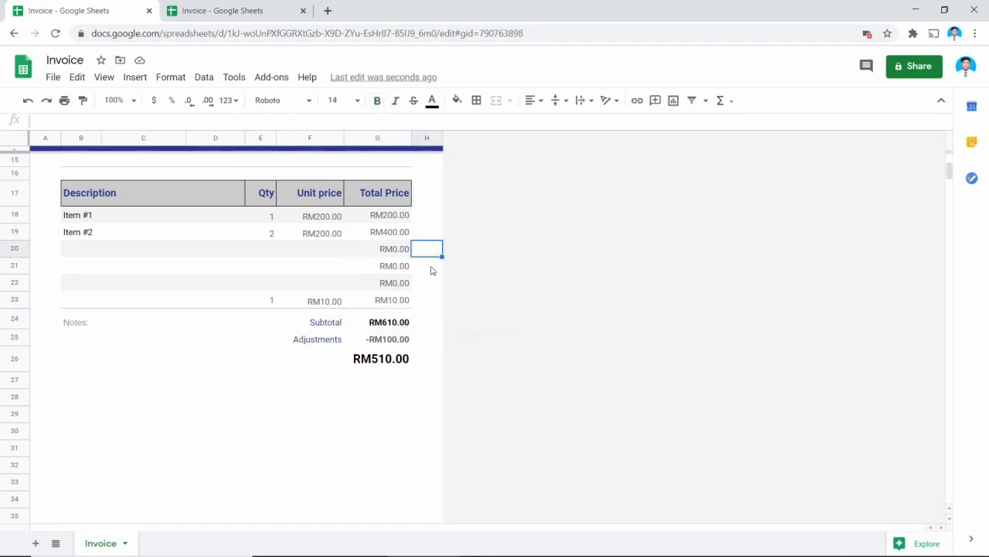
{"action": "double_click", "coordinate": [393, 324]}
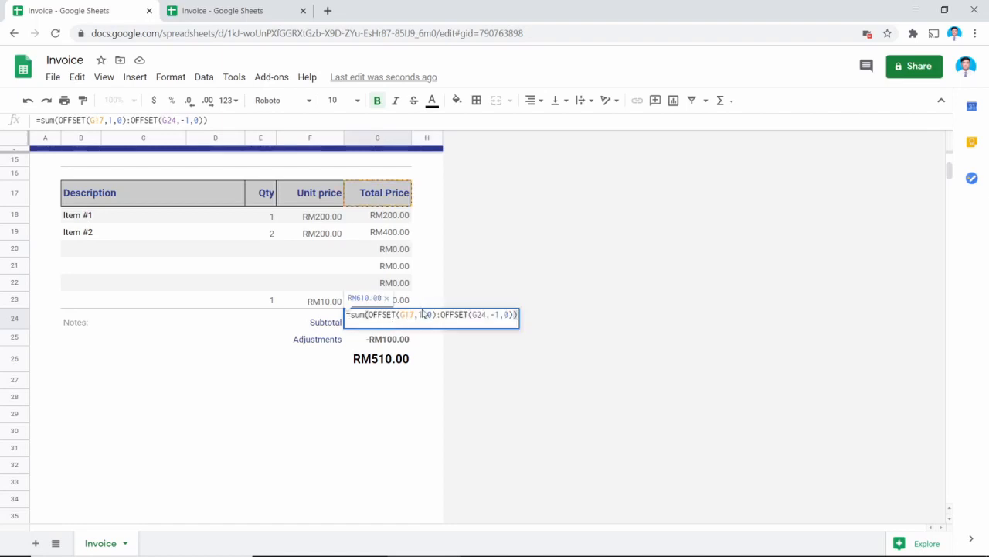
Step: Examine the Total Price array formula in header cell G17 and look over the invoice table and totals
{"action": "double_click", "coordinate": [352, 197]}
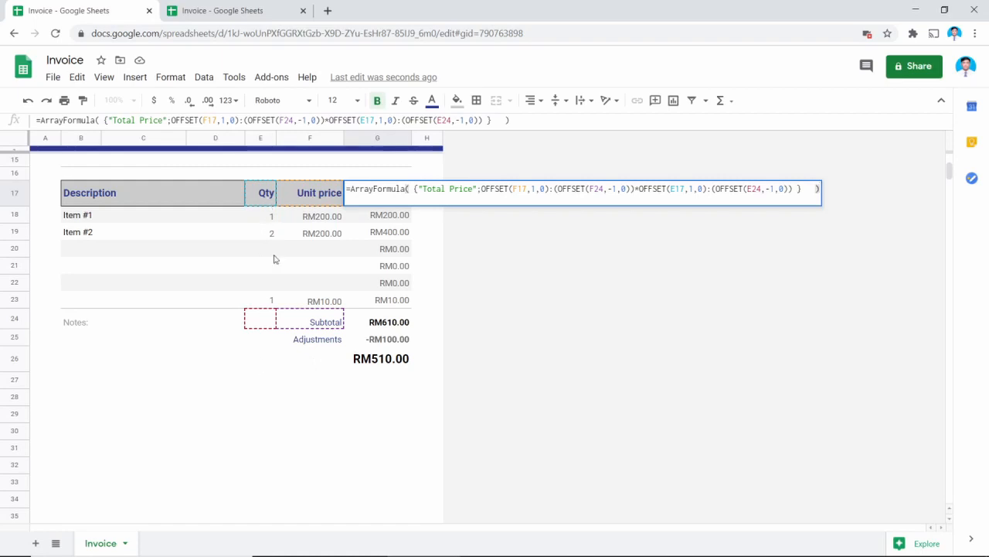
{"action": "left_click", "coordinate": [422, 251]}
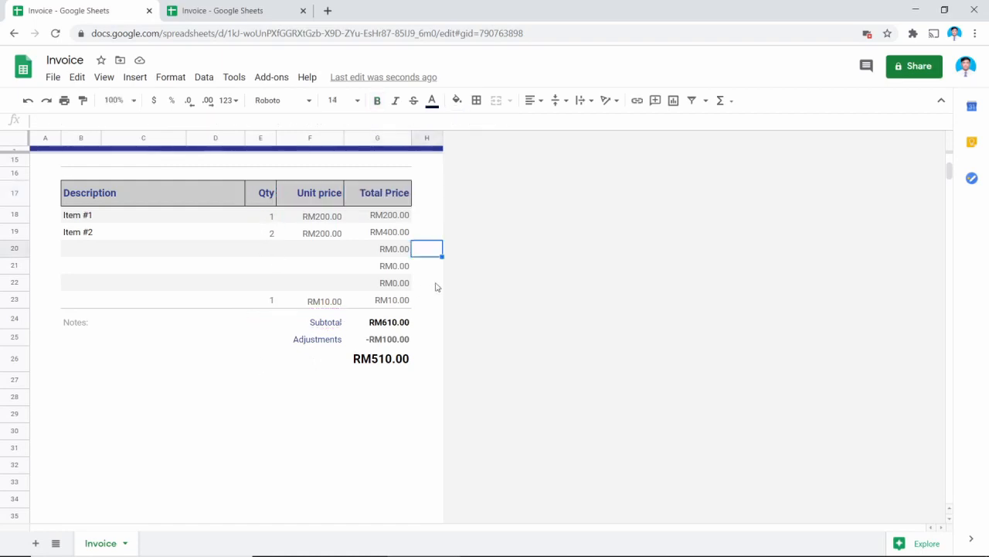
{"action": "left_click", "coordinate": [424, 325]}
{"action": "left_click", "coordinate": [414, 367]}
{"action": "scroll", "coordinate": [411, 371], "scroll_direction": "up", "scroll_amount": 5}
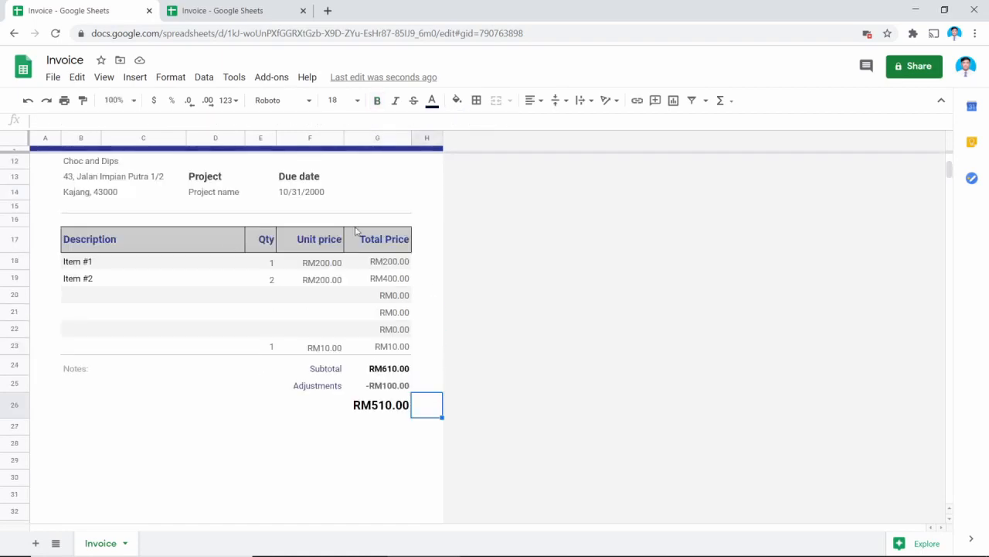